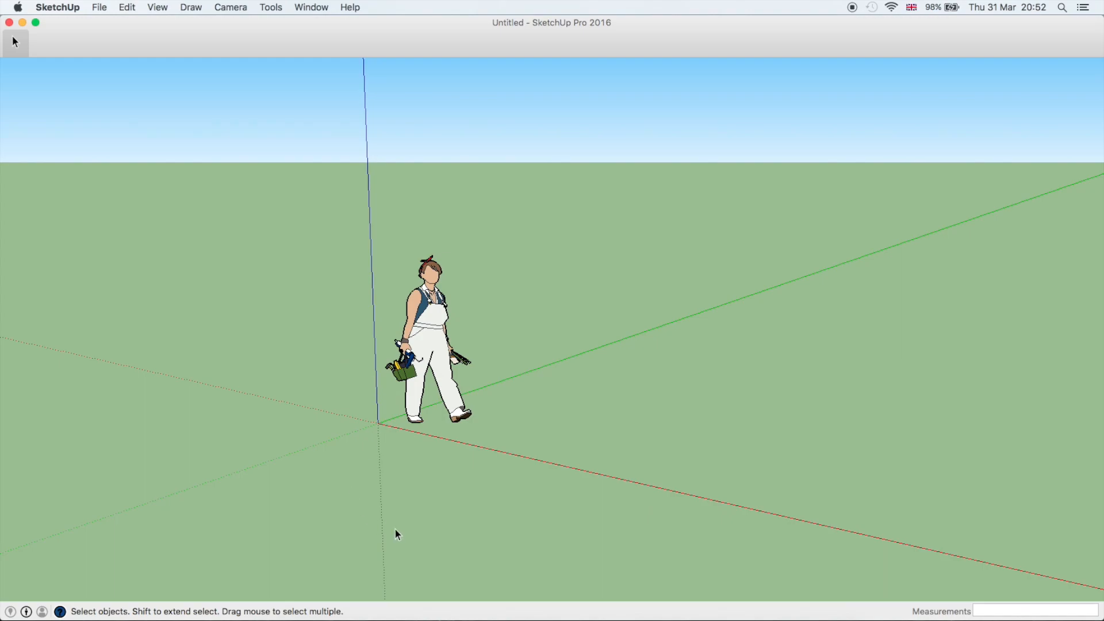
# Customize the toolbar by adding the Standard Views, Styles, Shadows, Section Display and Section Cuts items.
pyautogui.rightClick(535, 53)
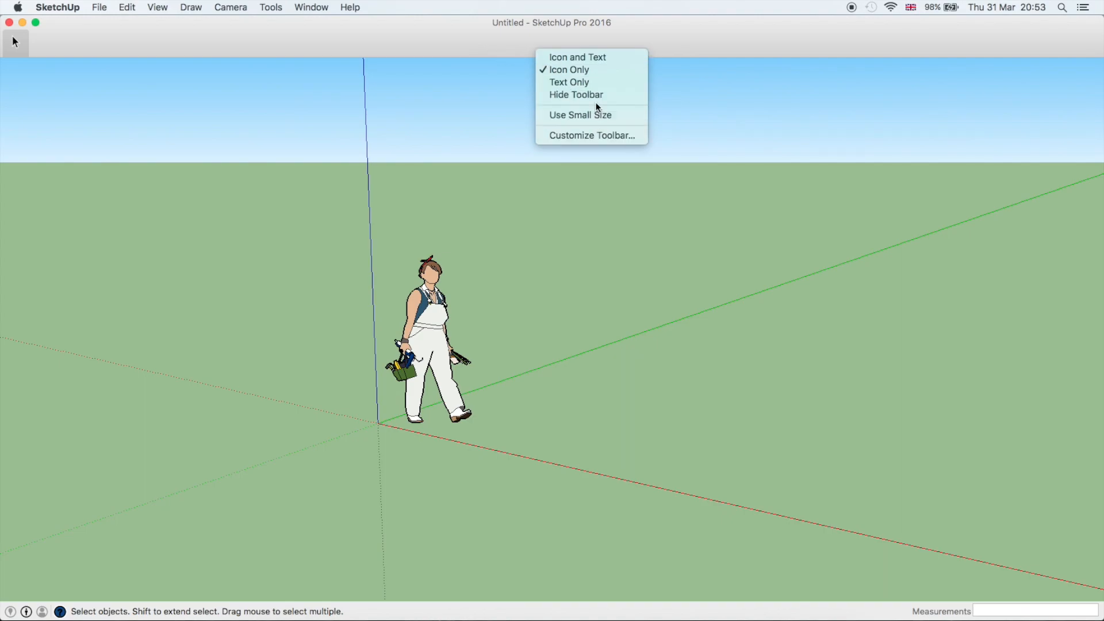
pyautogui.rightClick(364, 43)
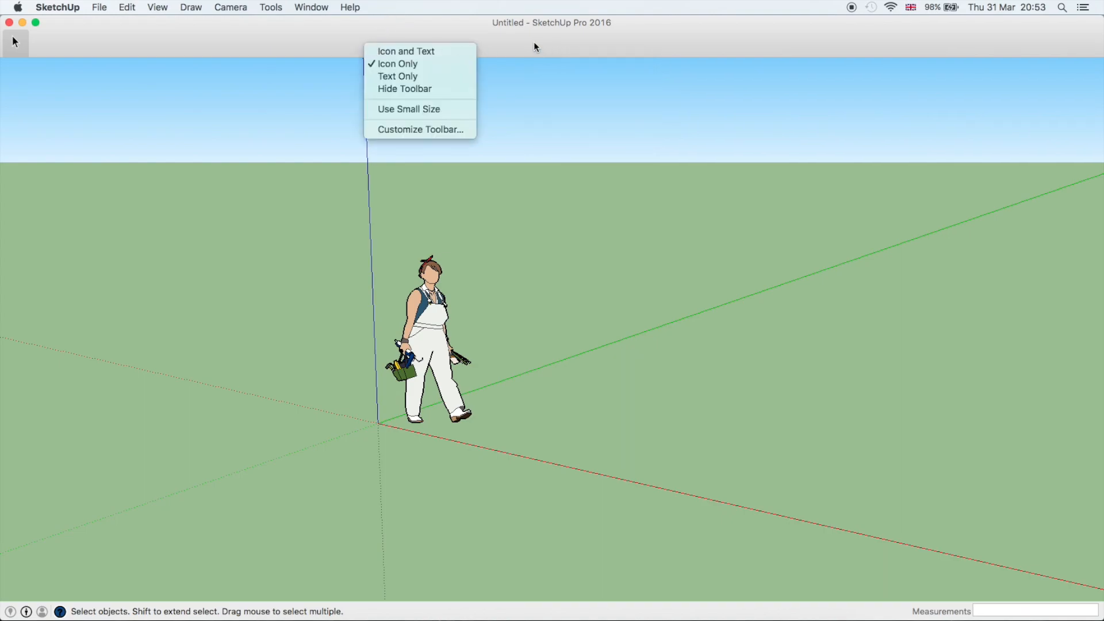
pyautogui.click(416, 134)
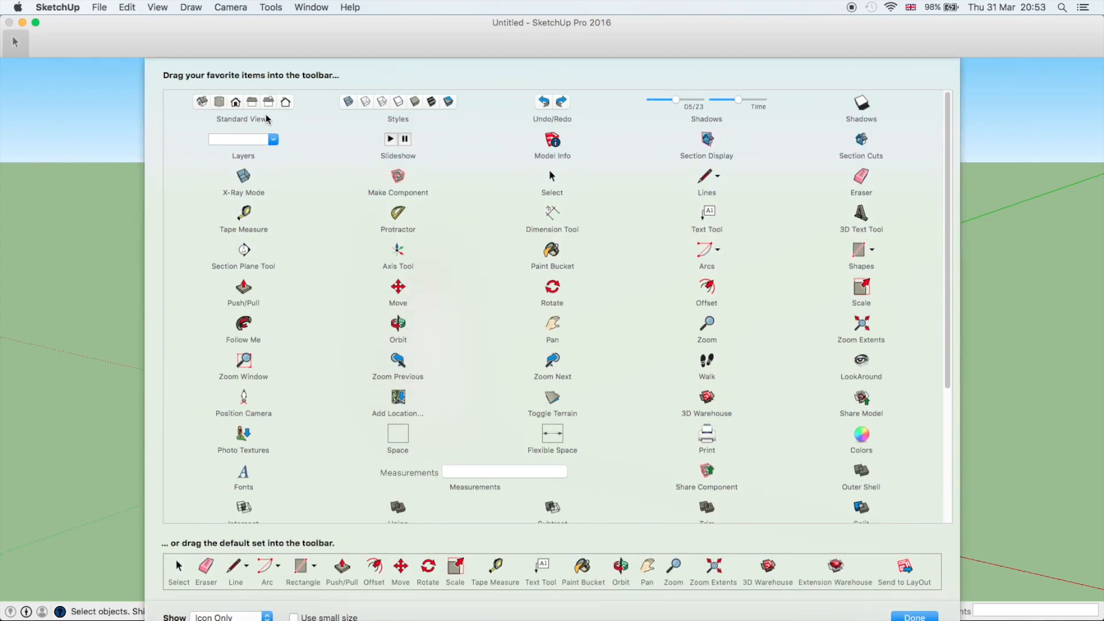
pyautogui.moveTo(267, 119); pyautogui.dragTo(141, 55)
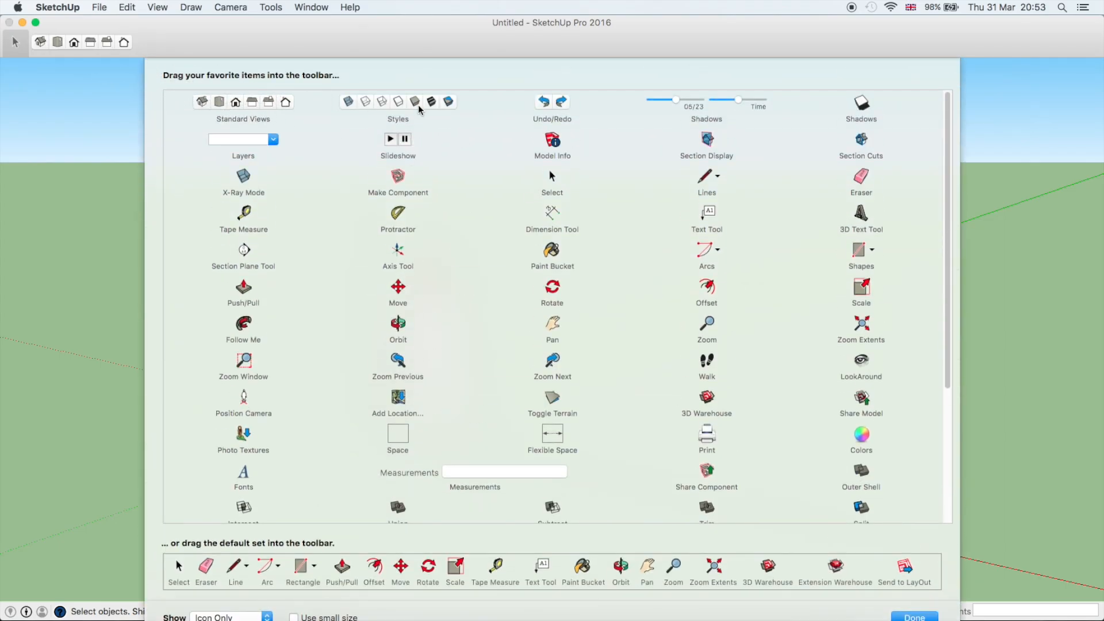
pyautogui.moveTo(426, 111); pyautogui.dragTo(219, 55)
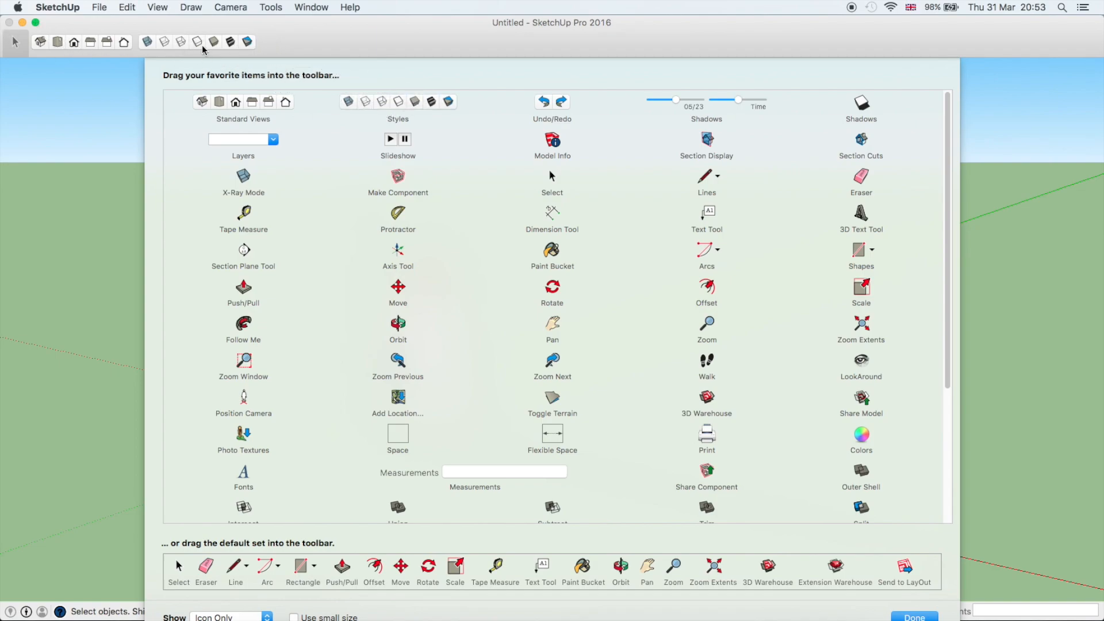
pyautogui.moveTo(840, 114); pyautogui.dragTo(294, 45)
pyautogui.moveTo(708, 140); pyautogui.dragTo(299, 43)
pyautogui.moveTo(855, 133); pyautogui.dragTo(326, 43)
pyautogui.click(913, 616)
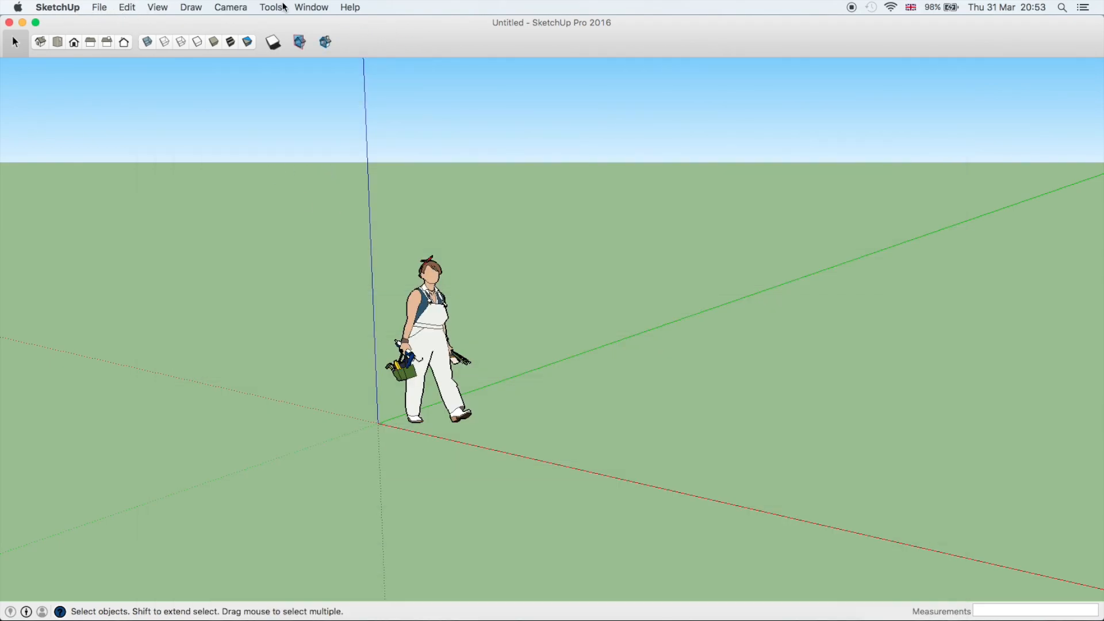
# Set the model's length unit precision to 0.000m and its angle snapping to 5°.
pyautogui.click(325, 8)
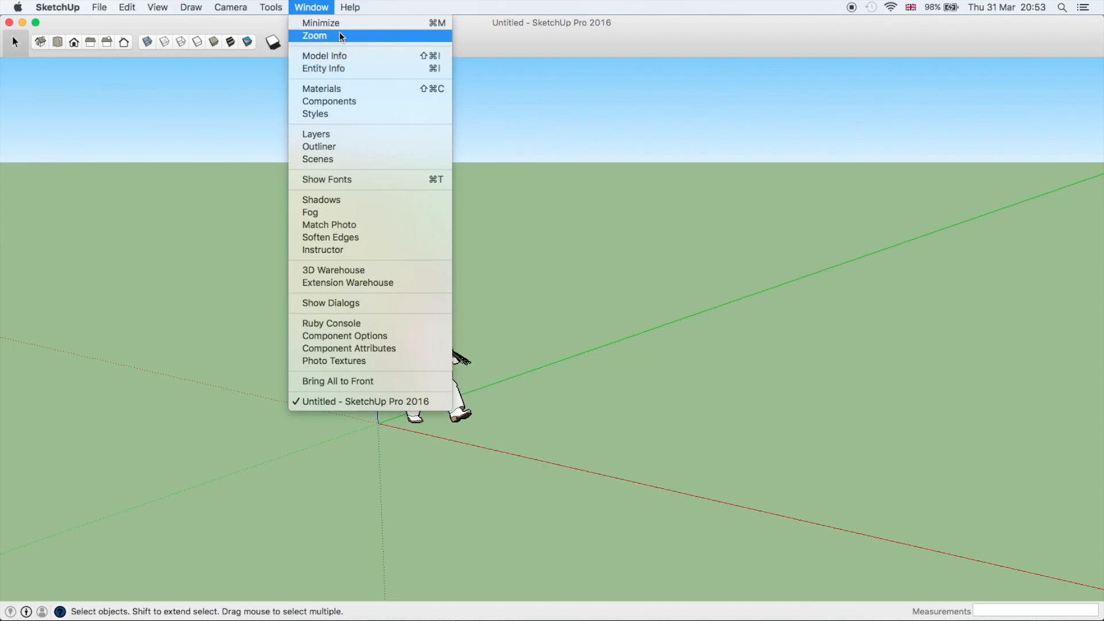
pyautogui.click(343, 55)
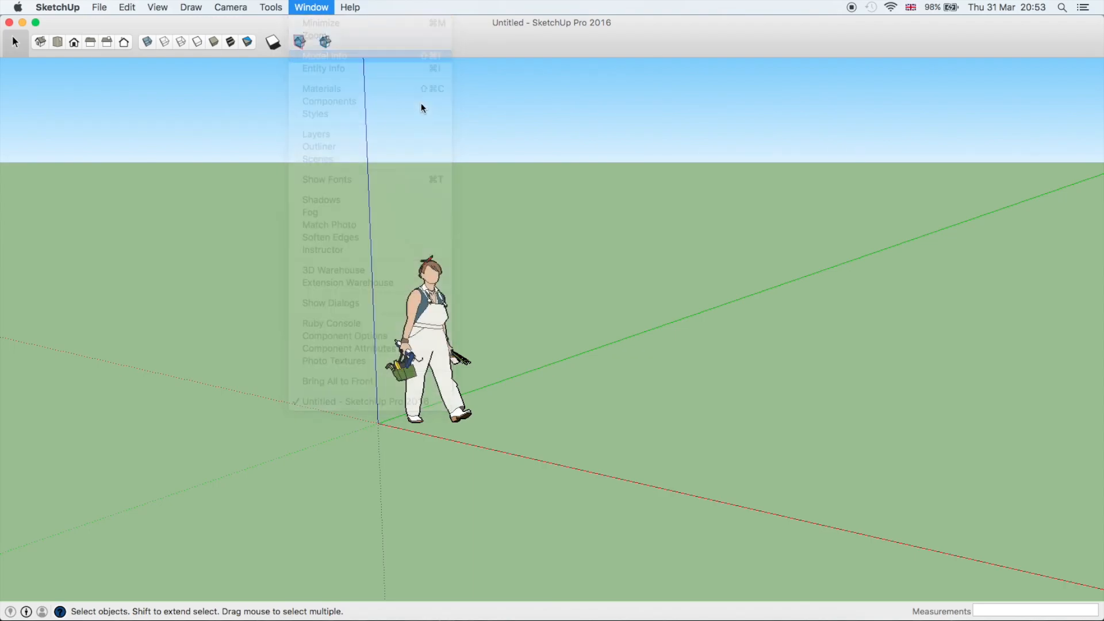
pyautogui.moveTo(486, 189); pyautogui.dragTo(664, 175)
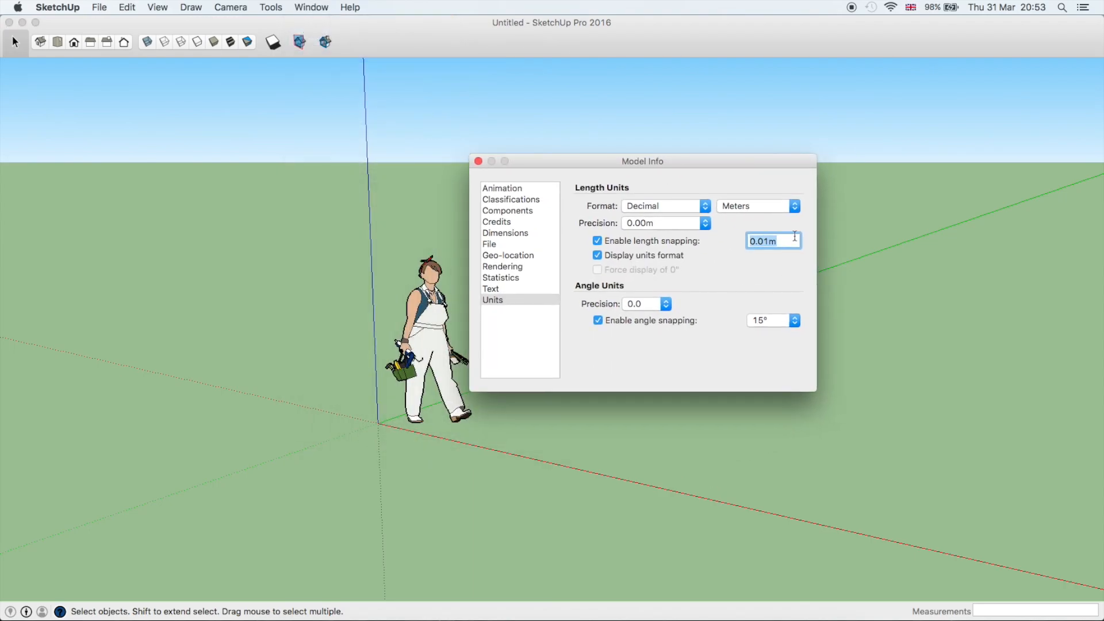
pyautogui.click(793, 207)
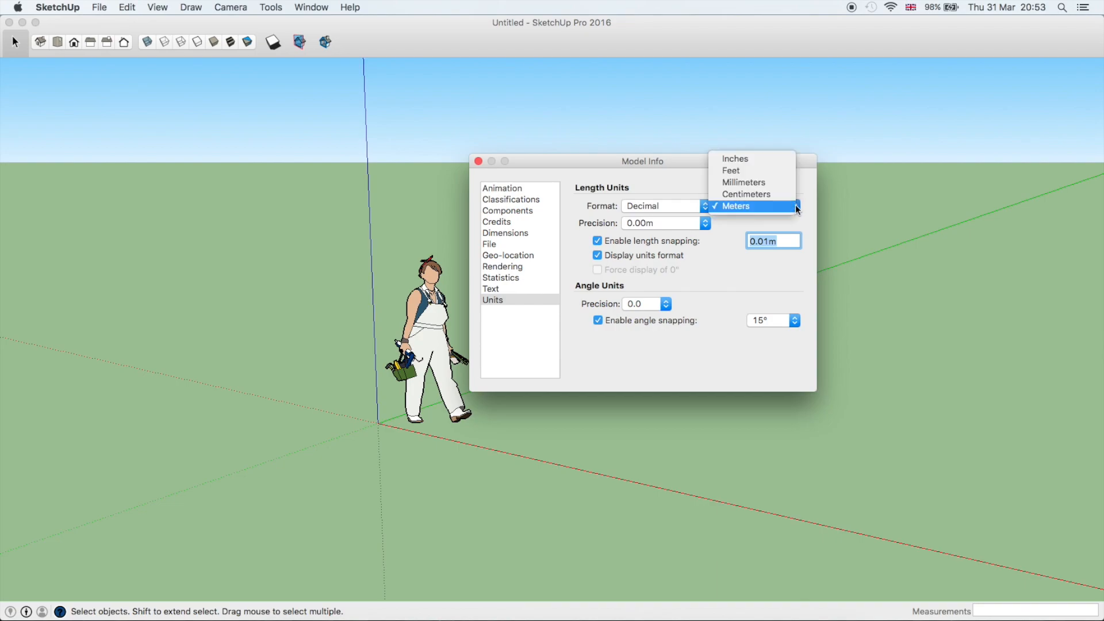
pyautogui.click(708, 223)
pyautogui.click(705, 224)
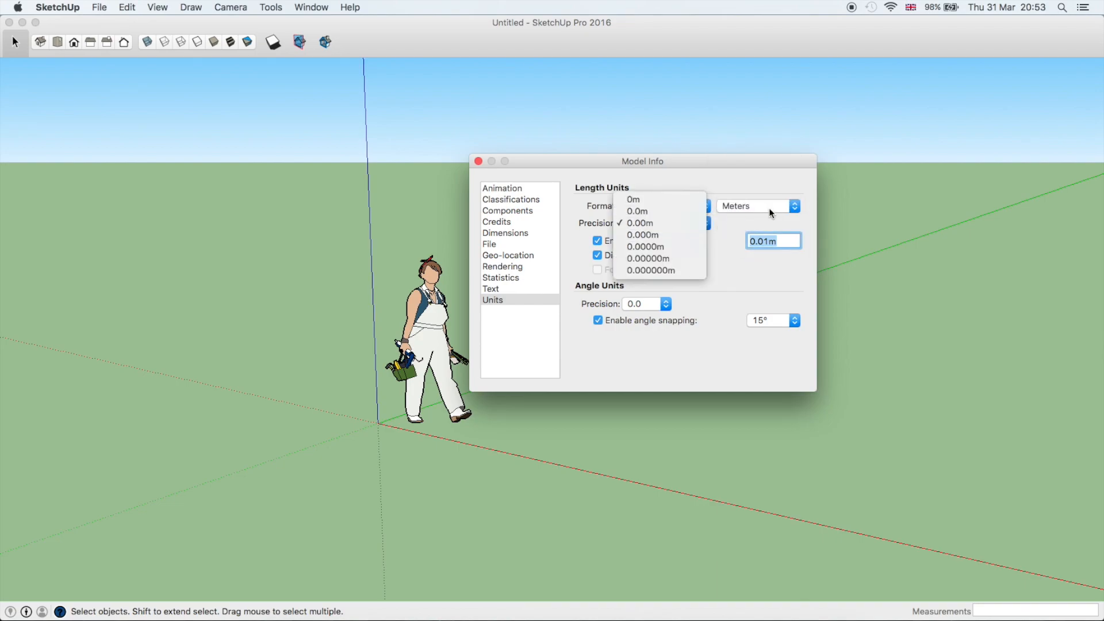
pyautogui.click(670, 235)
pyautogui.click(795, 322)
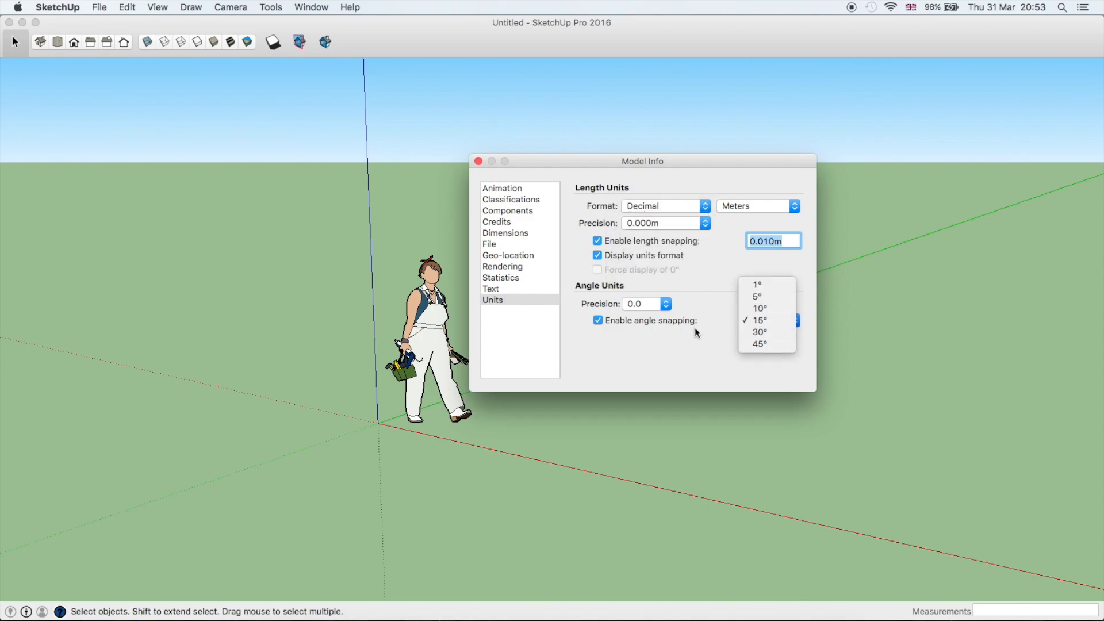
pyautogui.click(772, 299)
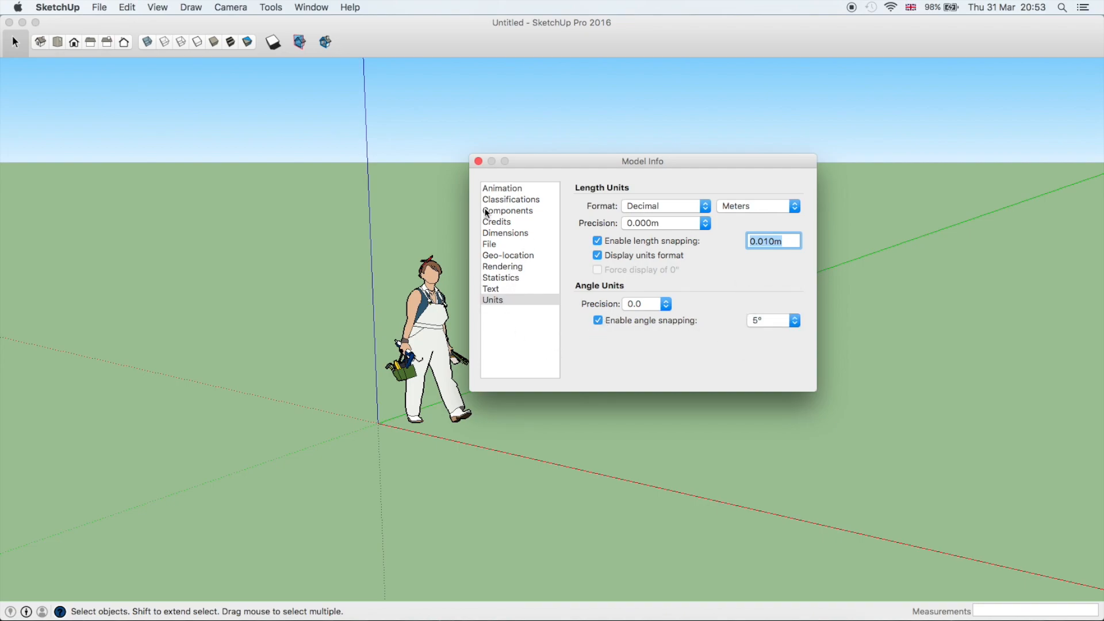
pyautogui.click(480, 162)
# Reopen the model information and review the File and Units settings.
pyautogui.click(323, 9)
pyautogui.click(351, 55)
pyautogui.click(518, 246)
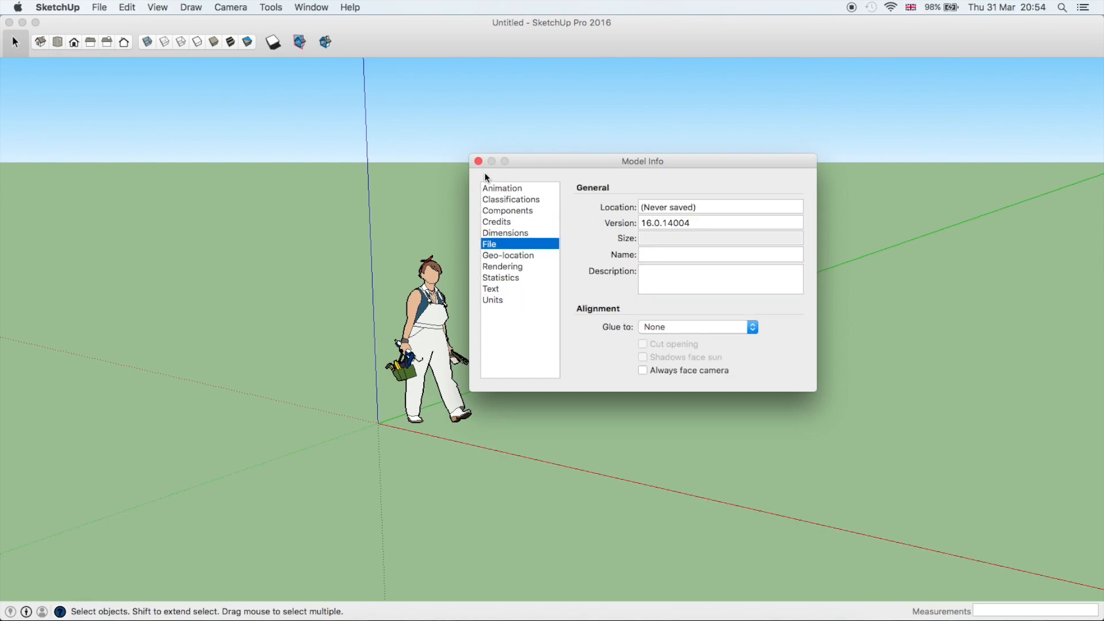
pyautogui.click(504, 299)
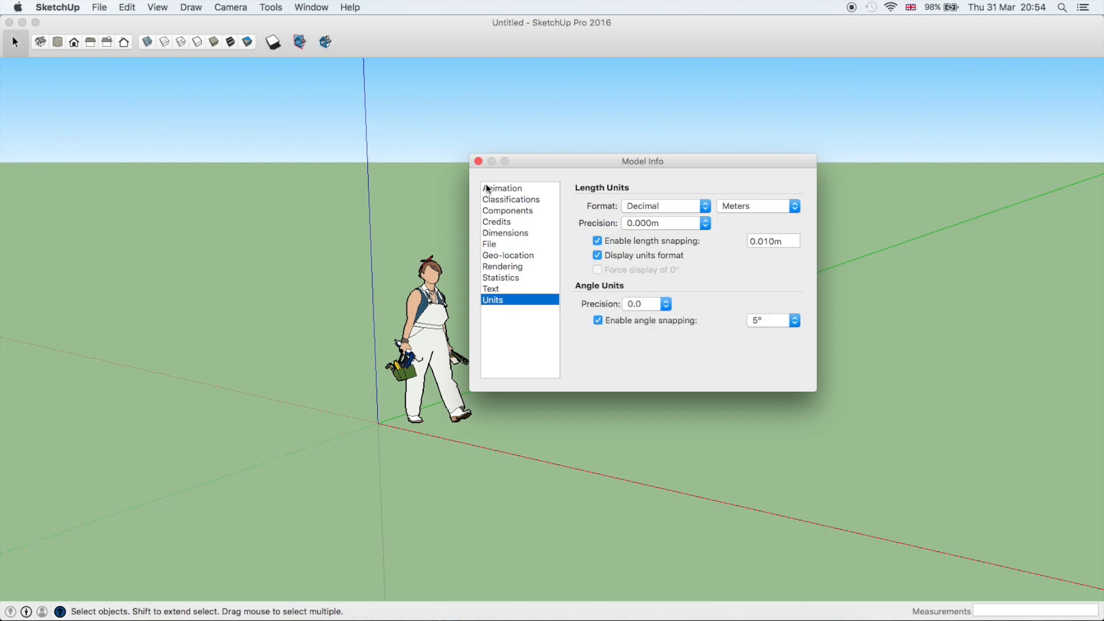
pyautogui.click(478, 161)
# Show the Layers, Styles and Entity Info dialogs and stack them in one column with Entity Info beneath Styles.
pyautogui.click(323, 7)
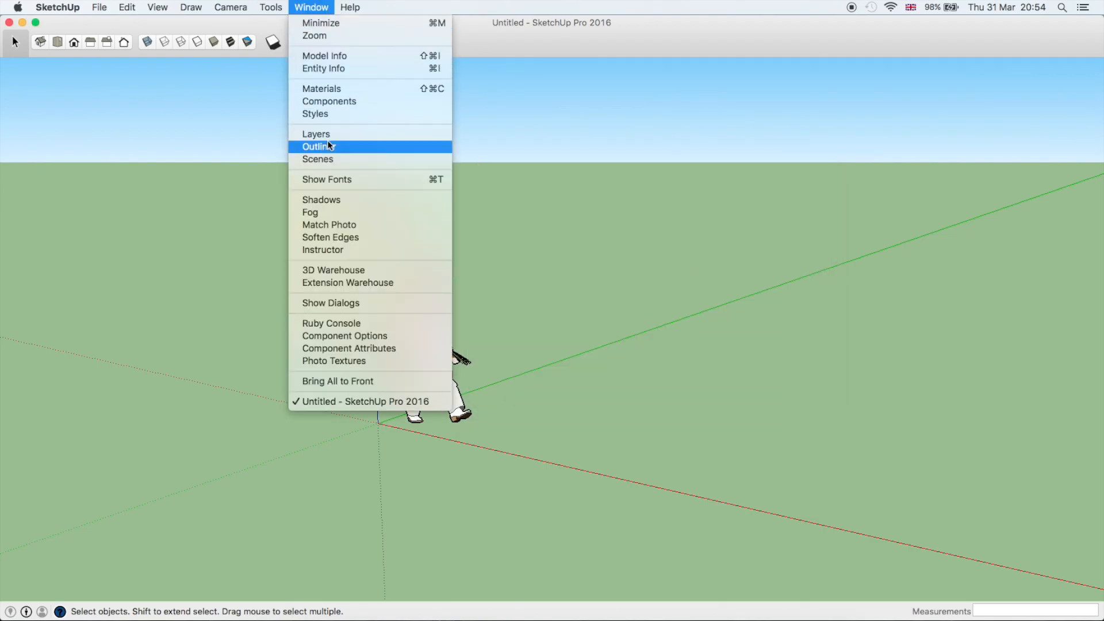
pyautogui.click(317, 134)
pyautogui.click(314, 8)
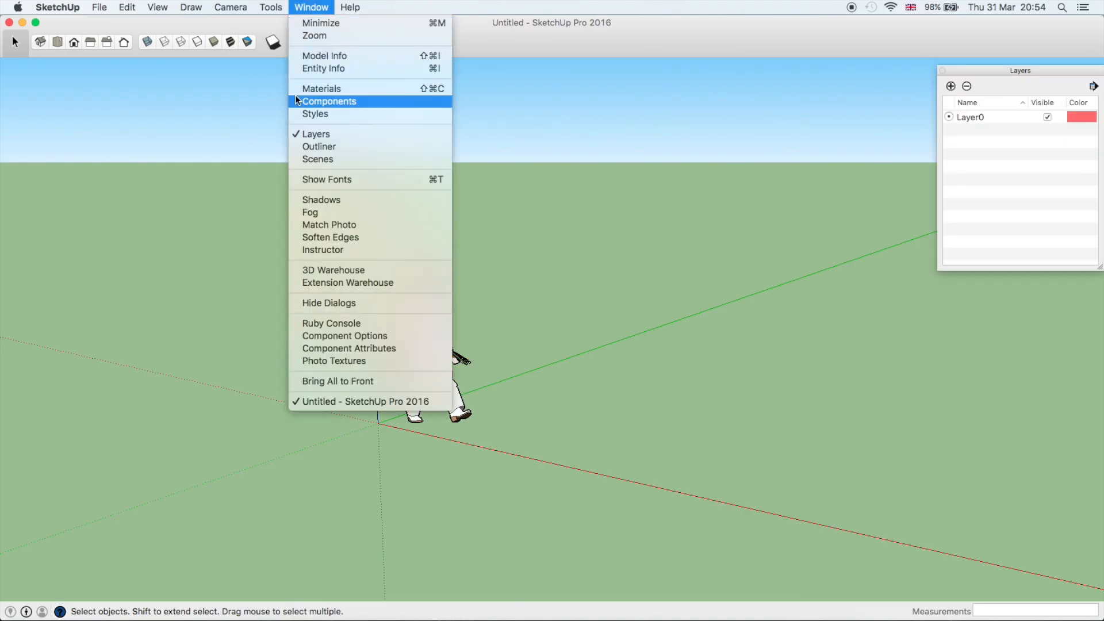
pyautogui.click(321, 115)
pyautogui.click(321, 6)
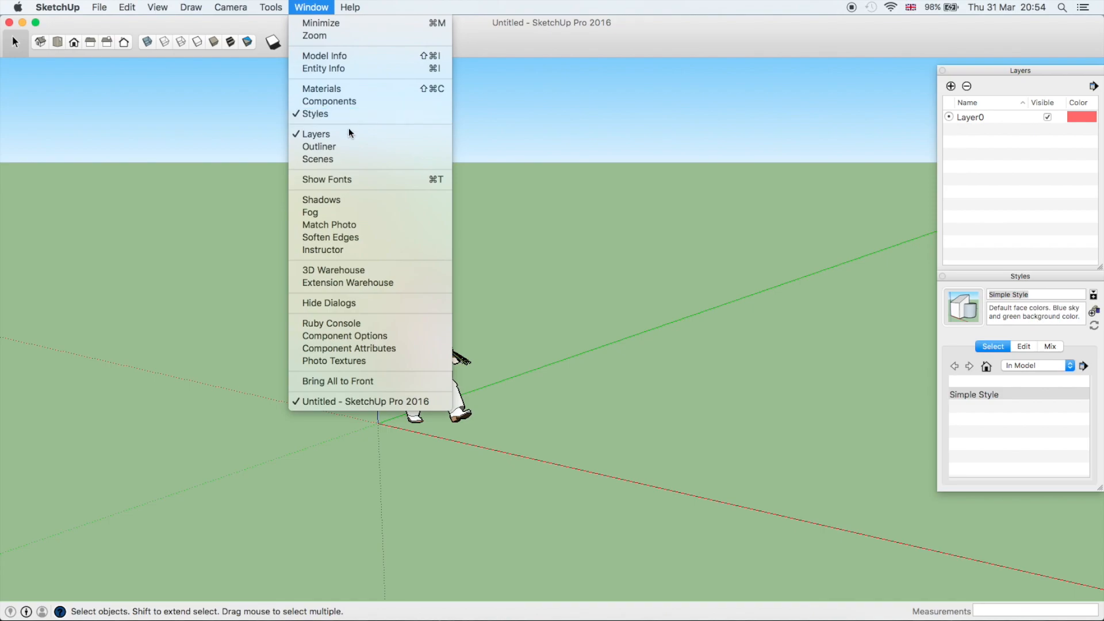
pyautogui.click(350, 73)
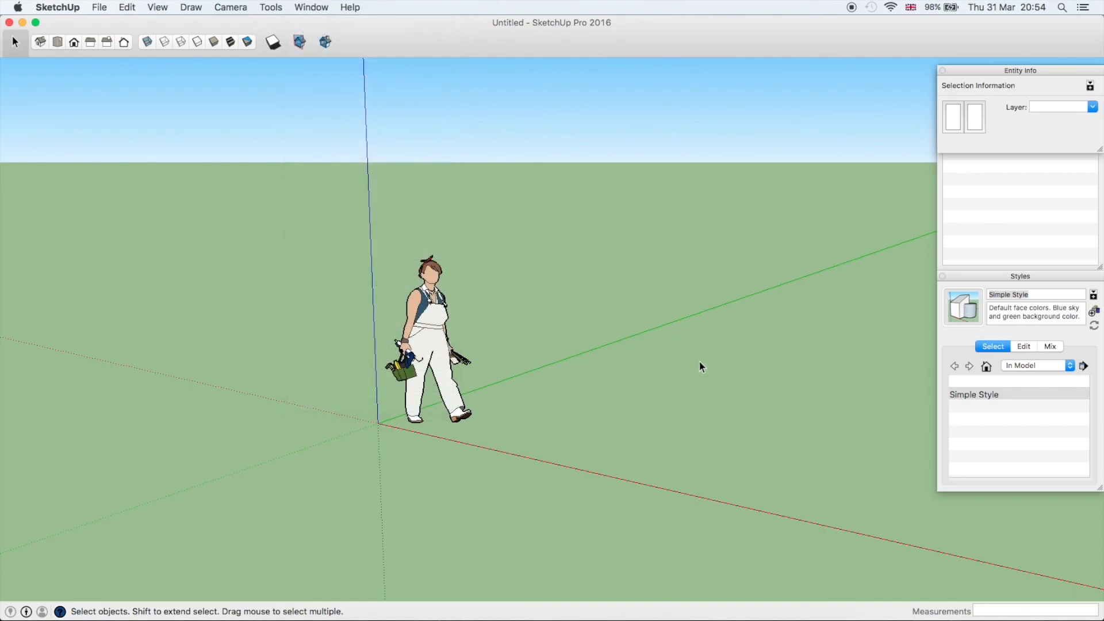
pyautogui.moveTo(1010, 69); pyautogui.dragTo(999, 484)
pyautogui.moveTo(1007, 70); pyautogui.dragTo(1006, 64)
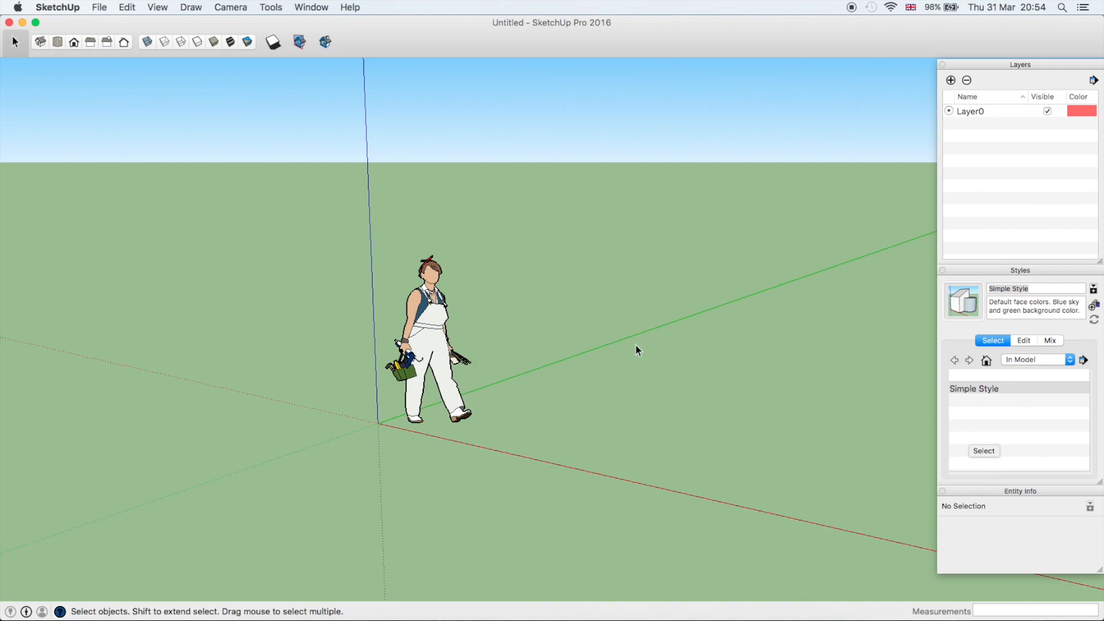
# Delete the default human figure component standing near the origin.
pyautogui.click(433, 310)
pyautogui.click(561, 289)
pyautogui.click(431, 329)
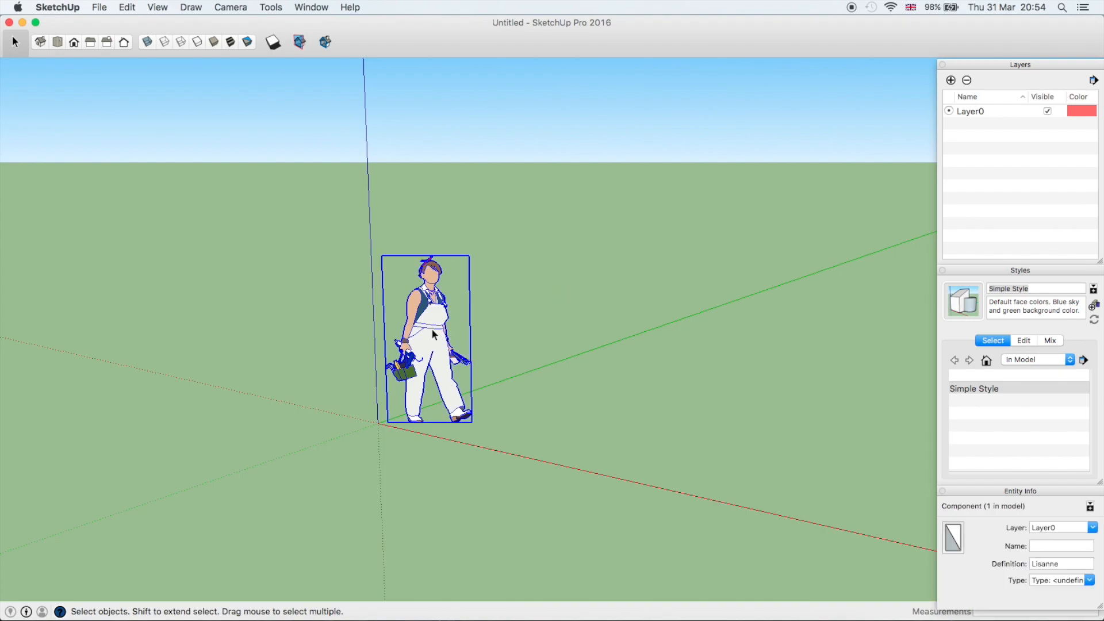
pyautogui.press('Delete')
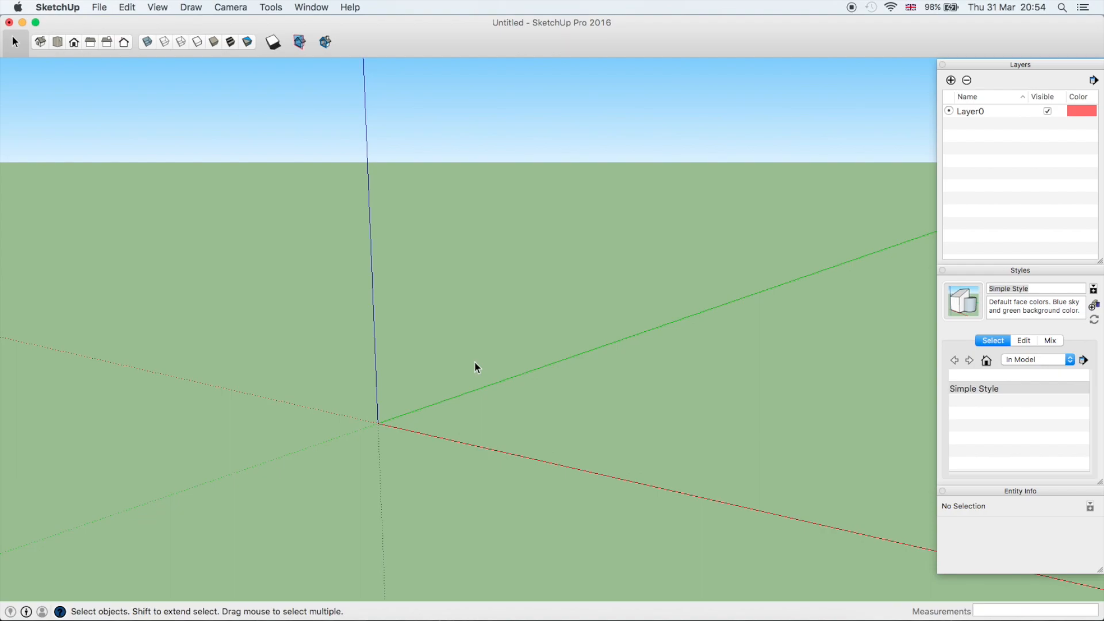
# Show the Large Tool Set palette and place it along the edge of the drawing area, below the toolbar.
pyautogui.moveTo(461, 382); pyautogui.dragTo(364, 336, button='middle')
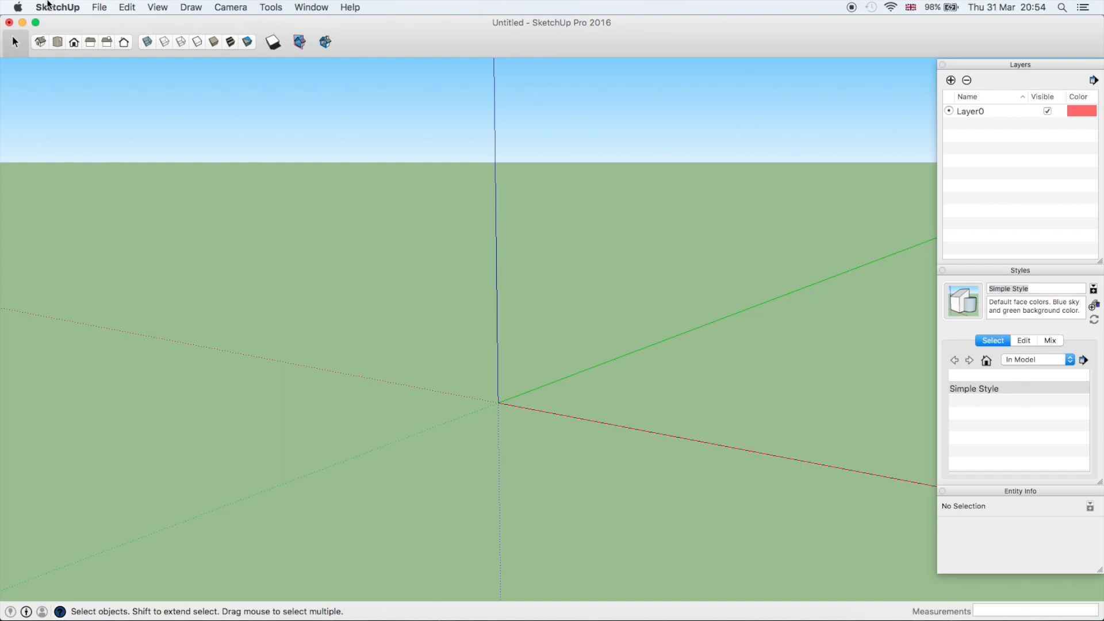
pyautogui.click(157, 7)
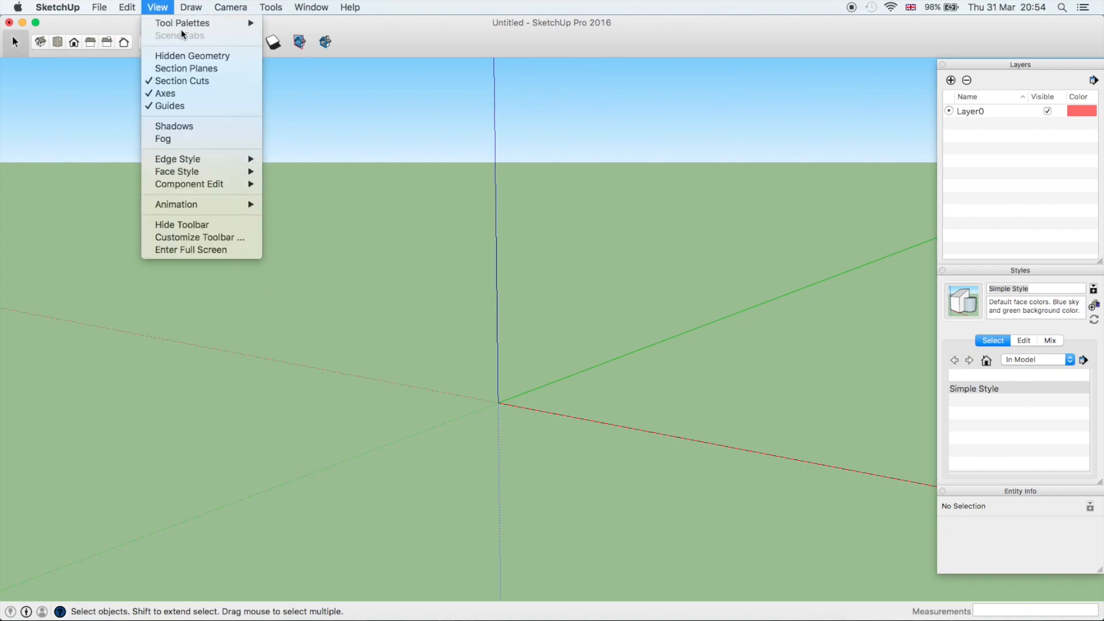
pyautogui.moveTo(202, 23)
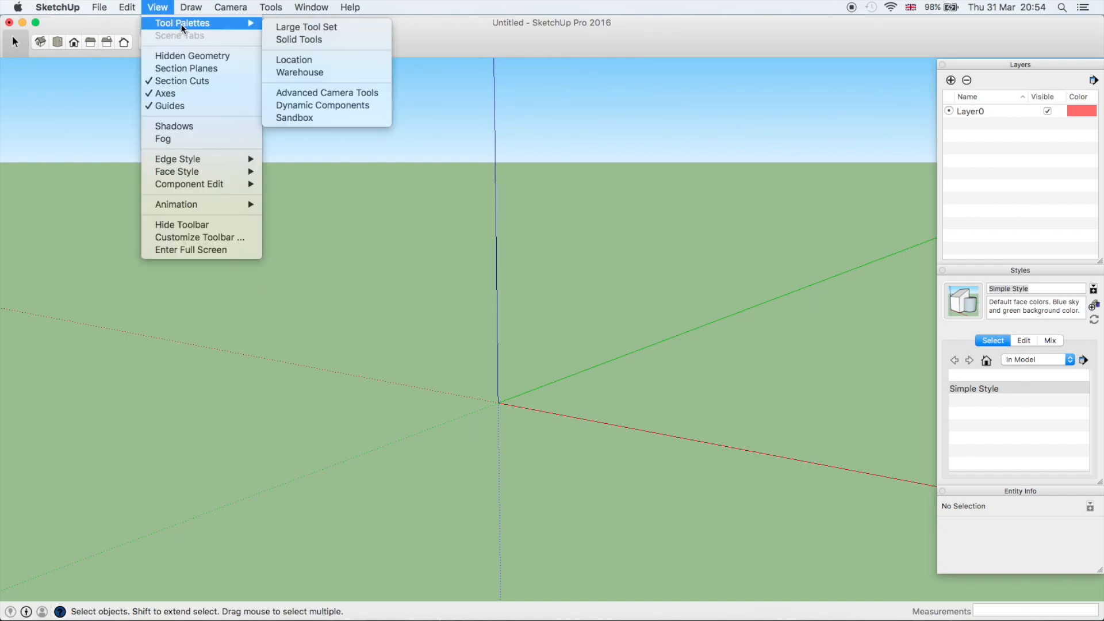
pyautogui.click(330, 29)
pyautogui.moveTo(41, 73); pyautogui.dragTo(40, 82)
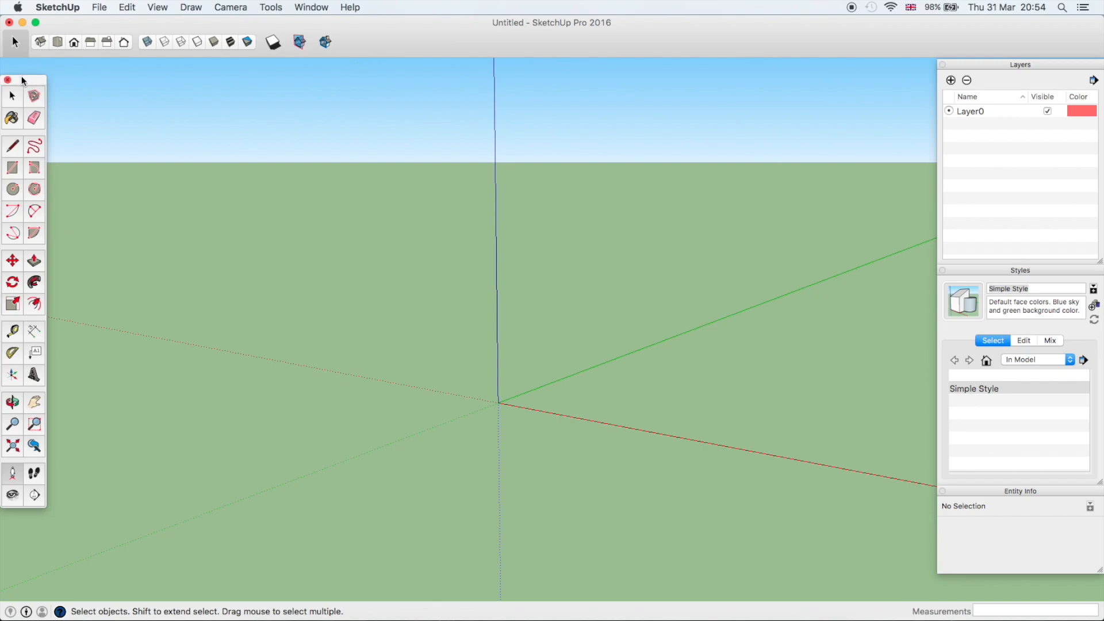
pyautogui.moveTo(23, 80); pyautogui.dragTo(23, 78)
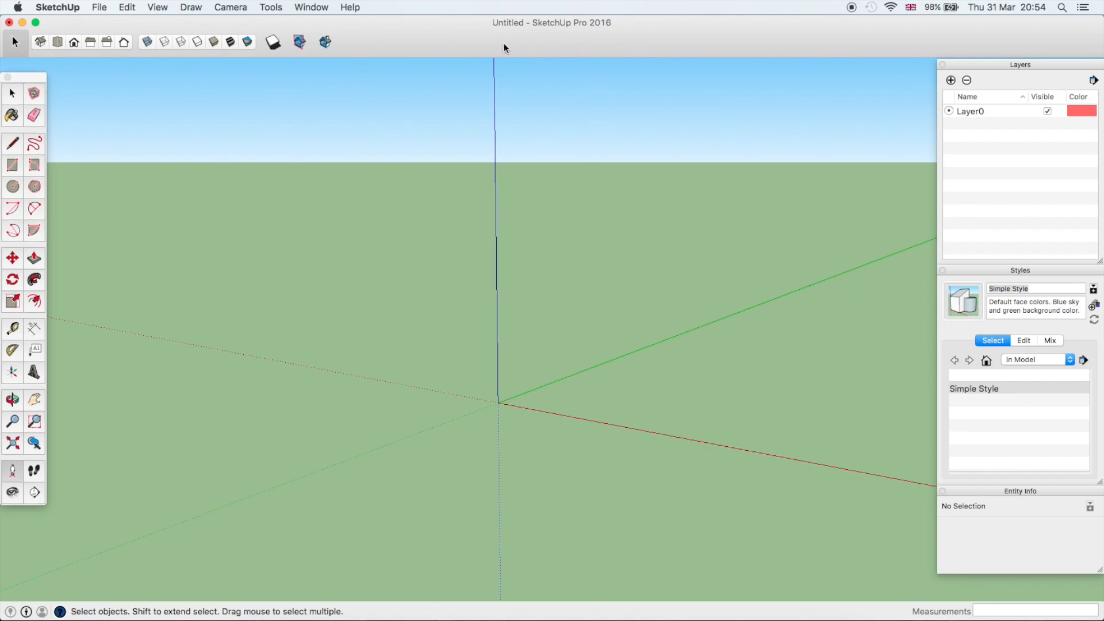
# Add a new scene for the current view and name it MODELING.
pyautogui.click(318, 8)
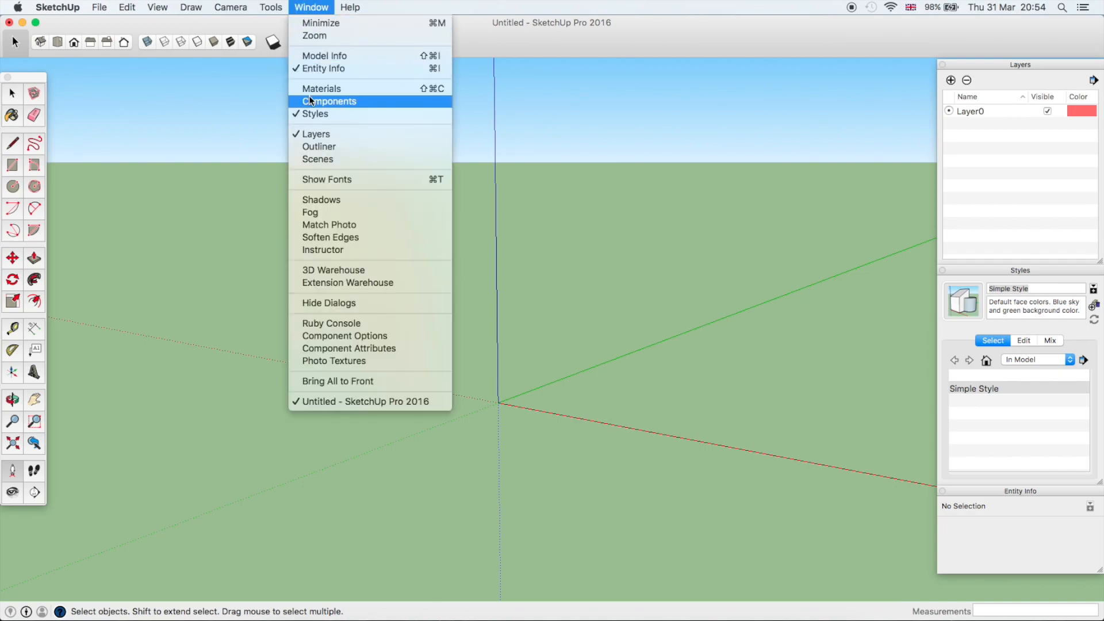
pyautogui.click(333, 159)
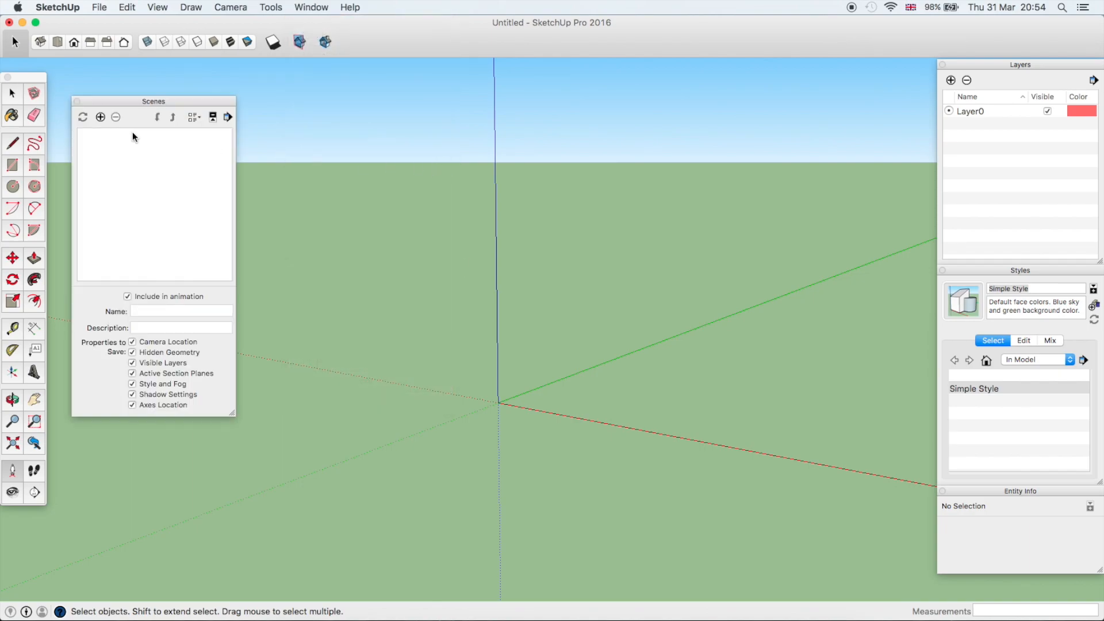
pyautogui.click(100, 117)
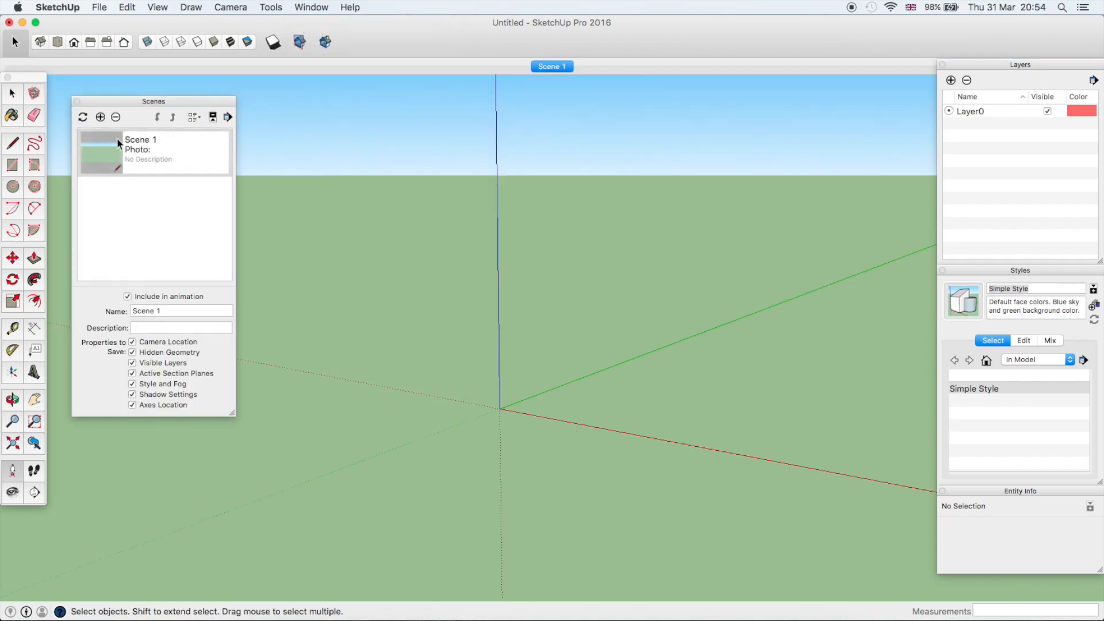
pyautogui.click(167, 309)
pyautogui.write('M')
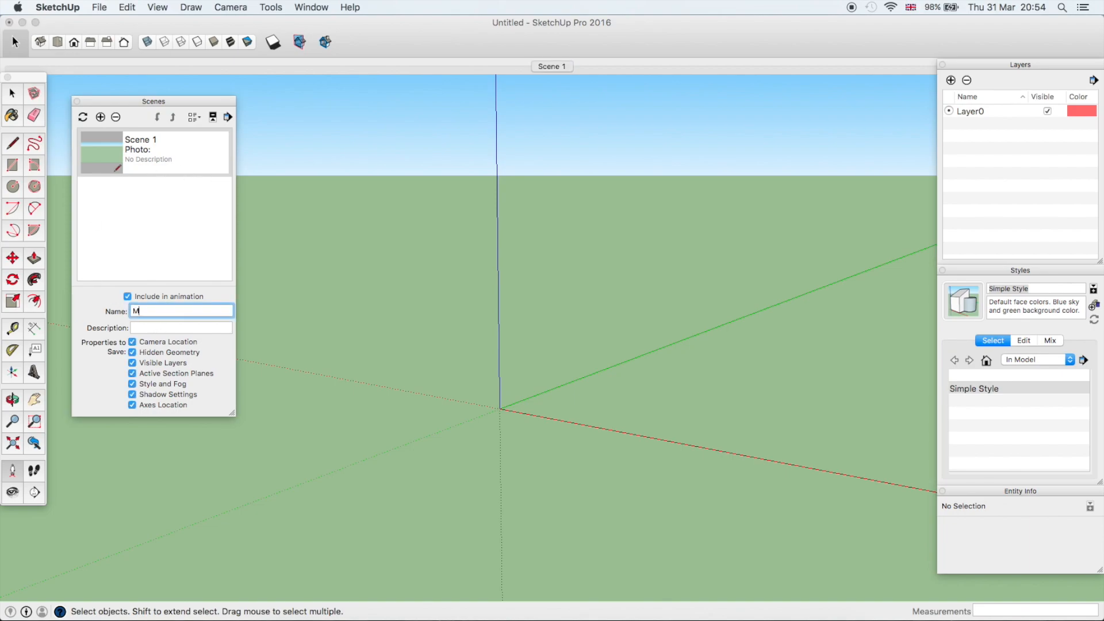
pyautogui.write('ODELING')
pyautogui.press('Return')
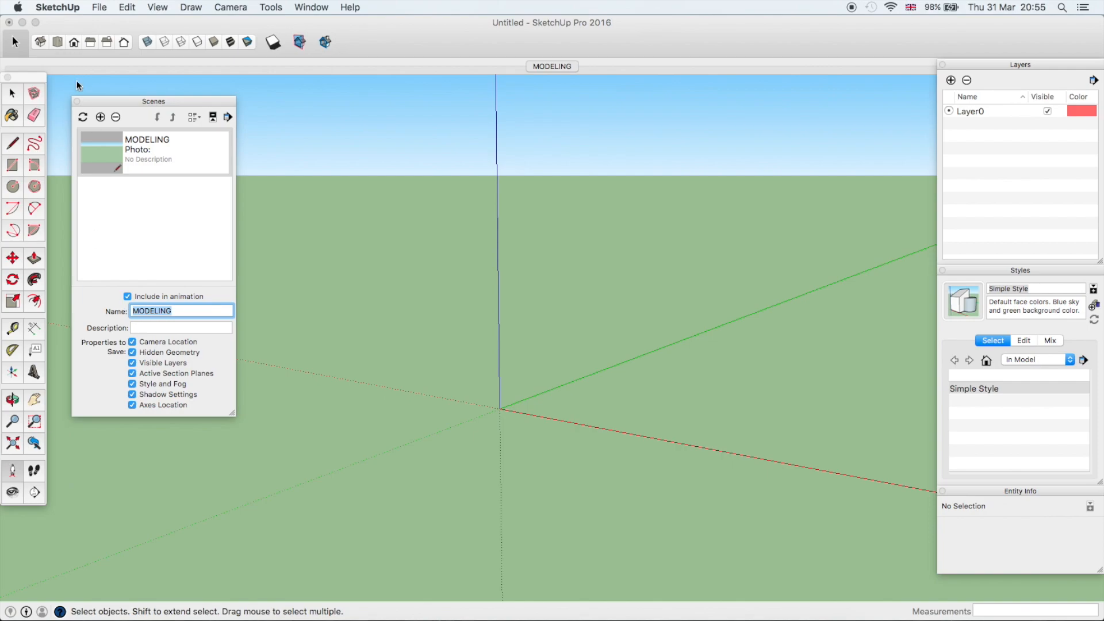
# Update the MODELING scene with all its properties and close the Scenes dialog.
pyautogui.click(84, 117)
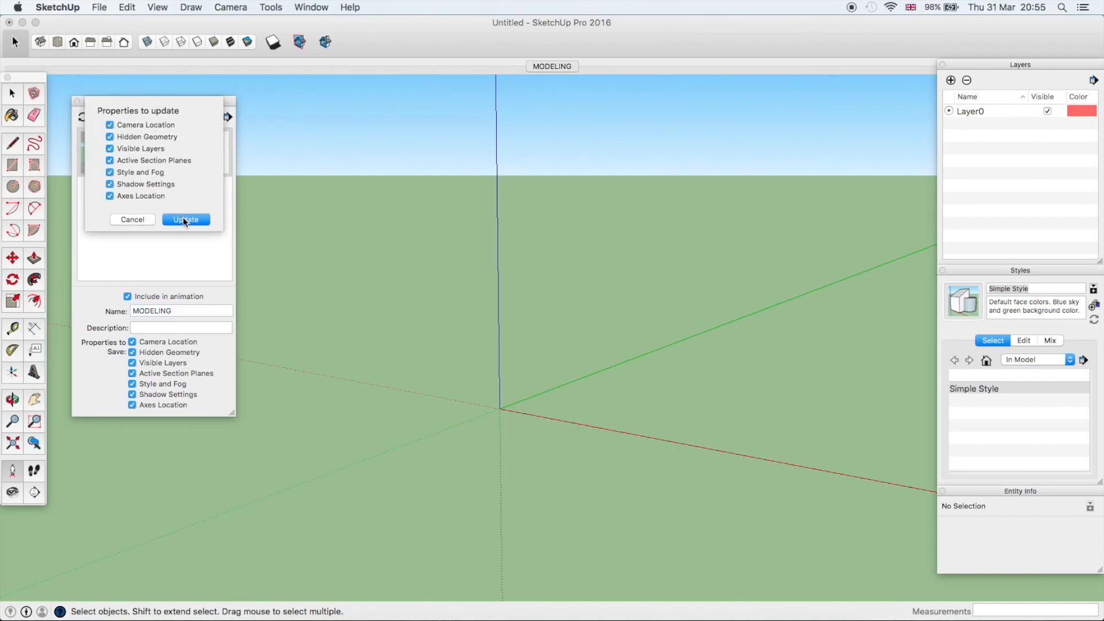
pyautogui.click(183, 216)
pyautogui.click(77, 102)
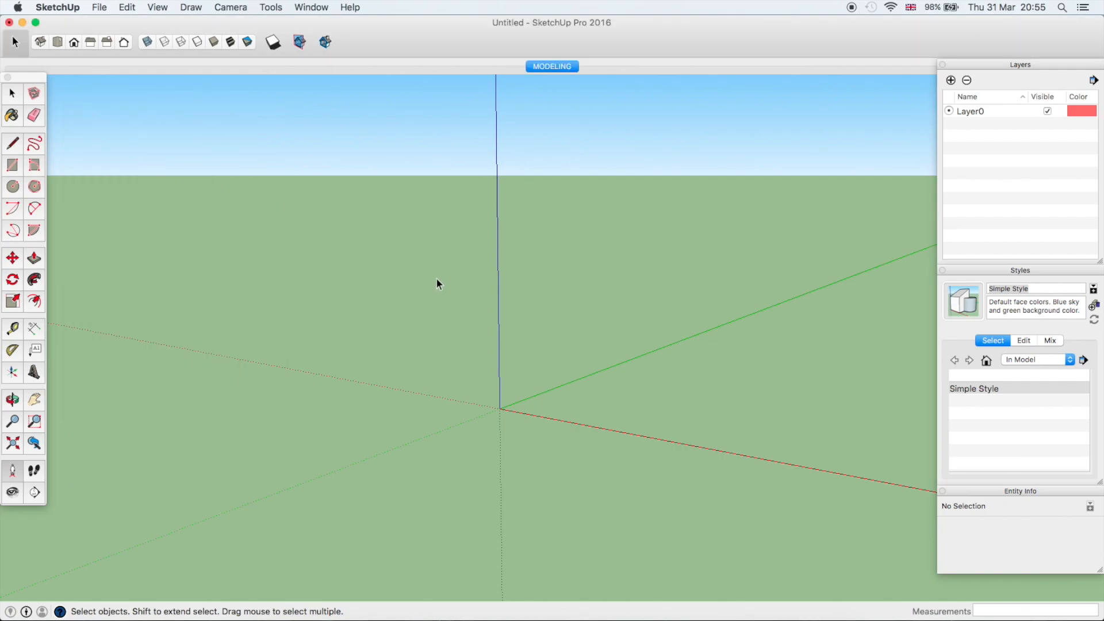
pyautogui.moveTo(552, 402); pyautogui.dragTo(473, 413, button='middle')
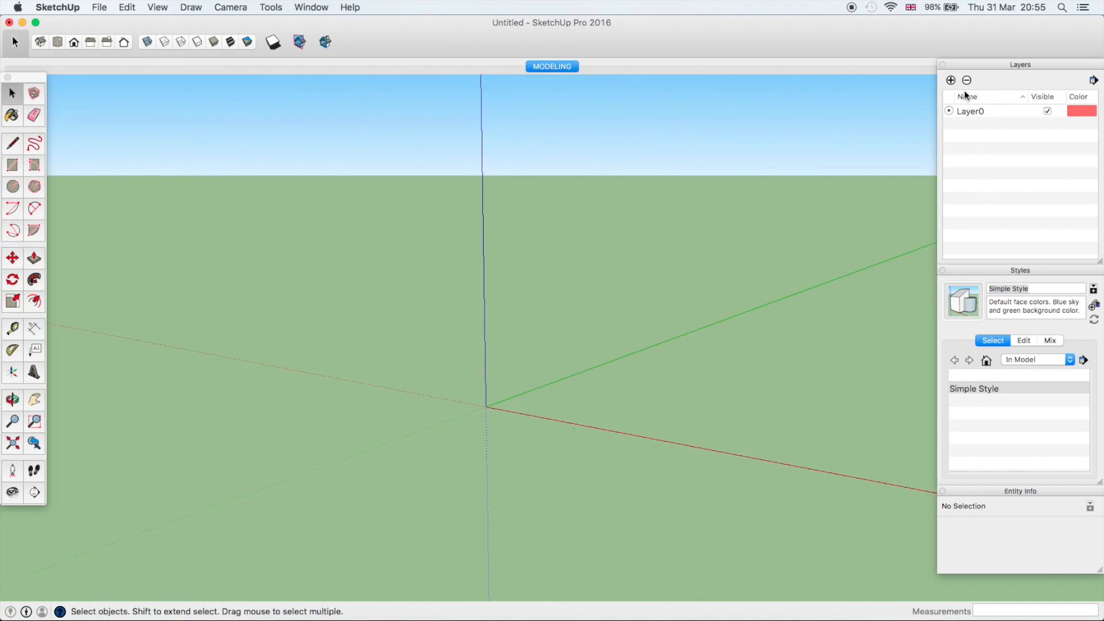
# Move the stack of dialogs slightly down and add three new layers to the model.
pyautogui.moveTo(998, 69); pyautogui.dragTo(995, 82)
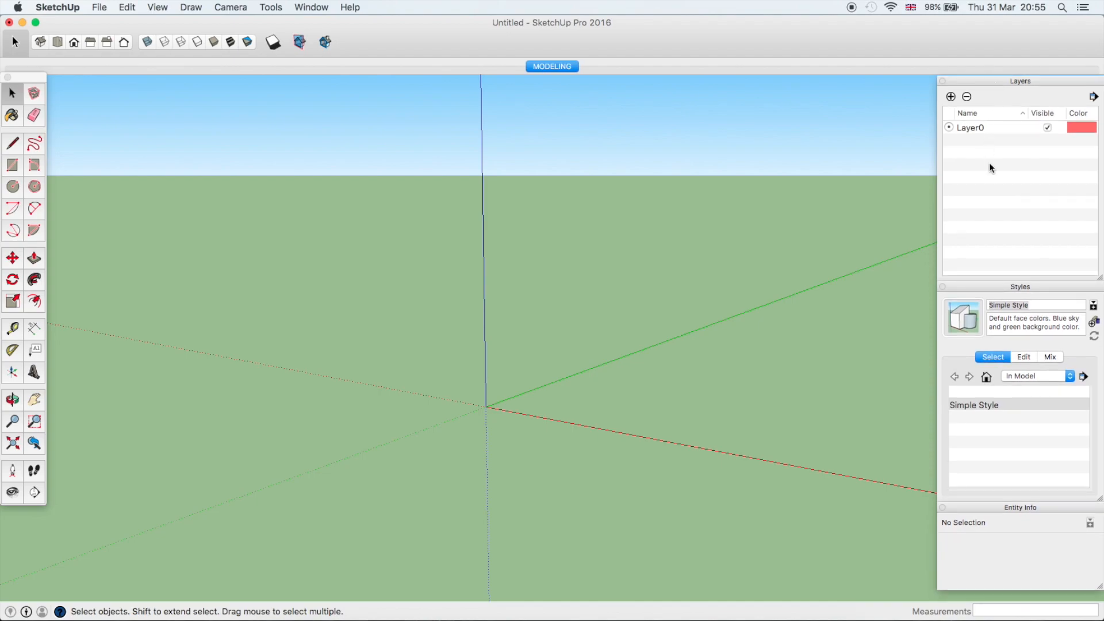
pyautogui.click(951, 97)
pyautogui.click(951, 97)
pyautogui.click(951, 97)
# Rename Layer1 as Walls and Layer3 as Slabs.
pyautogui.click(988, 141)
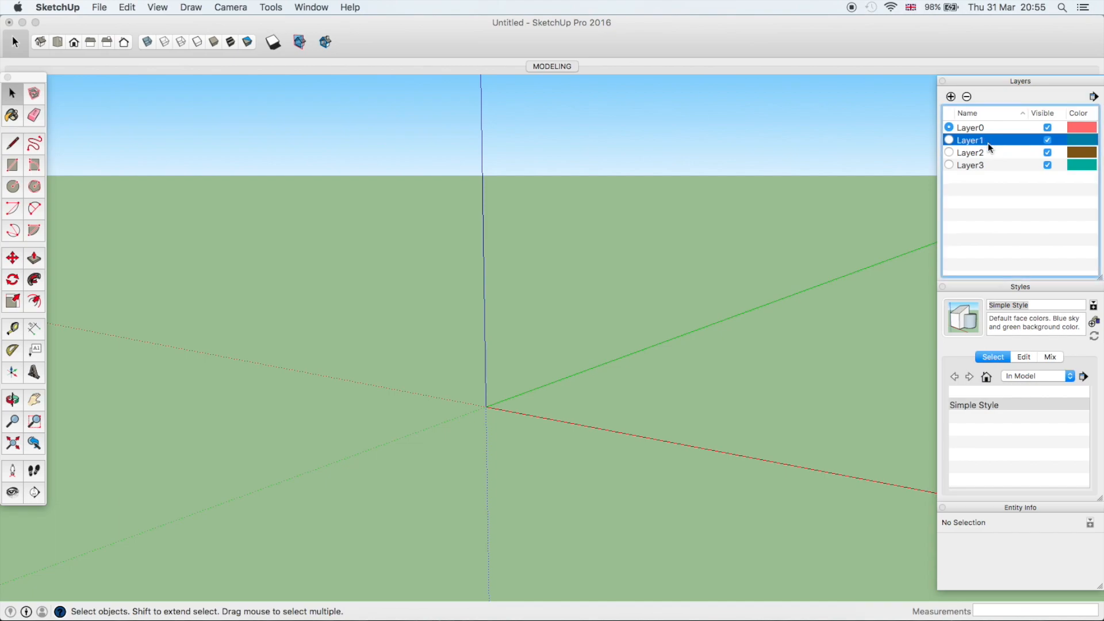
pyautogui.doubleClick(974, 141)
pyautogui.write('W')
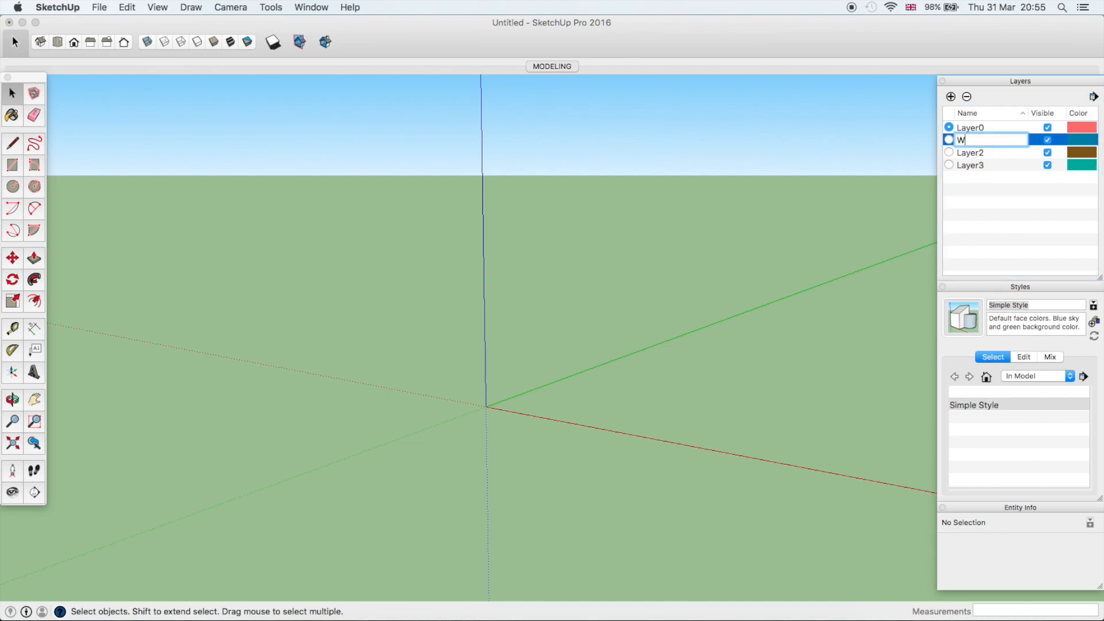
pyautogui.write('alls')
pyautogui.click(992, 154)
pyautogui.doubleClick(978, 154)
pyautogui.write('Slabs')
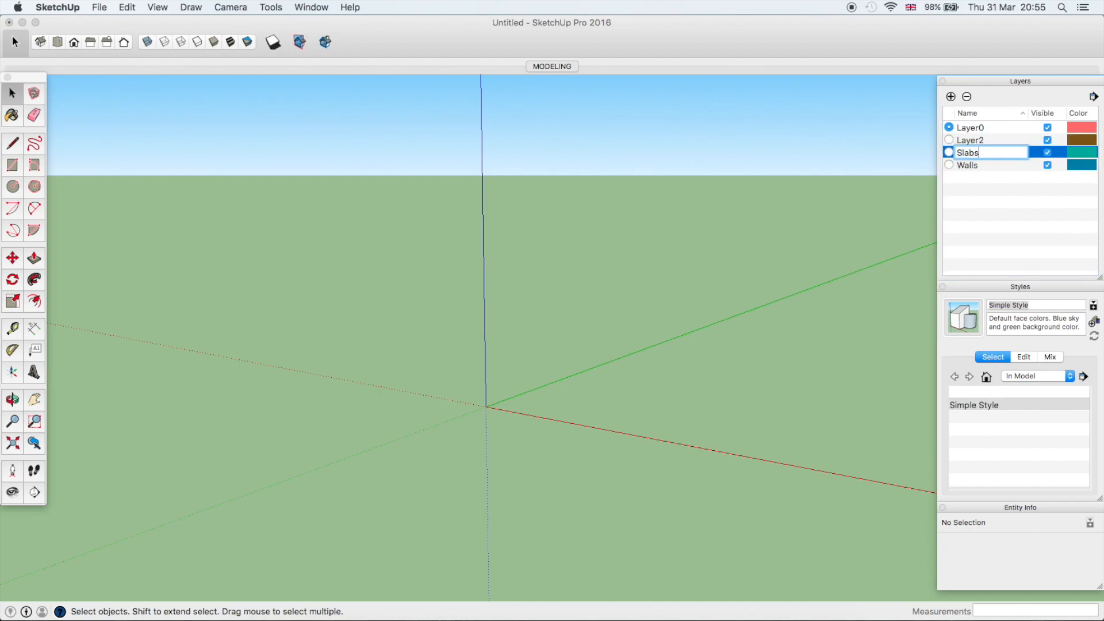
pyautogui.press('Return')
# Rename the remaining new layer, Layer2, as Windows.
pyautogui.click(986, 144)
pyautogui.click(989, 142)
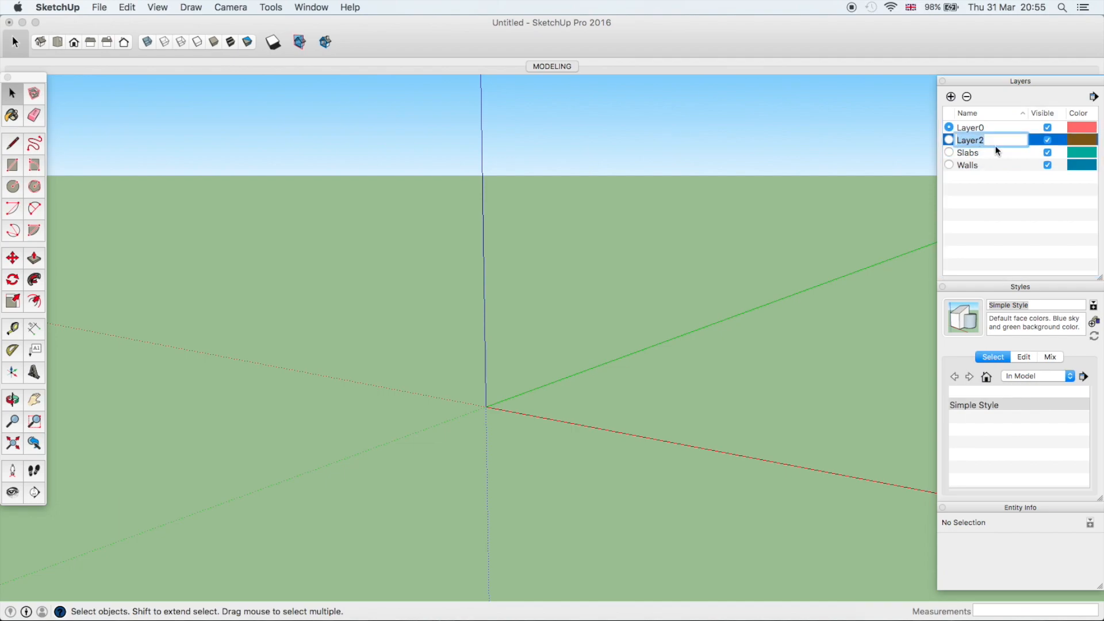
pyautogui.write('Windows')
pyautogui.press('Return')
pyautogui.click(1022, 218)
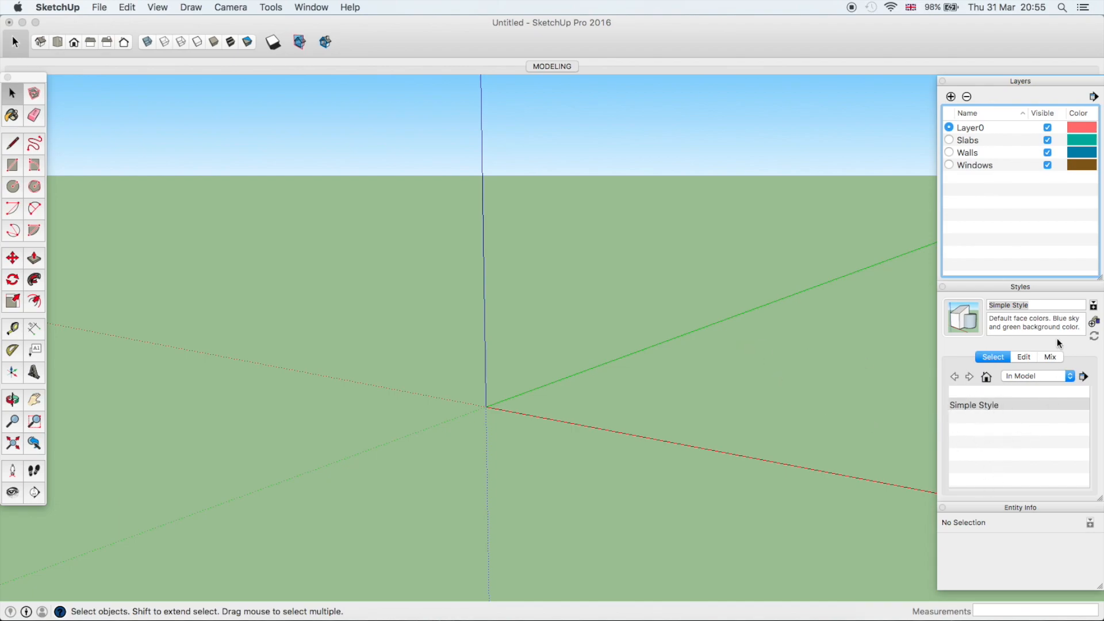
# Rename the current Simple Style as DESIGN and update the style with the change.
pyautogui.click(1055, 305)
pyautogui.moveTo(1061, 308); pyautogui.dragTo(890, 298)
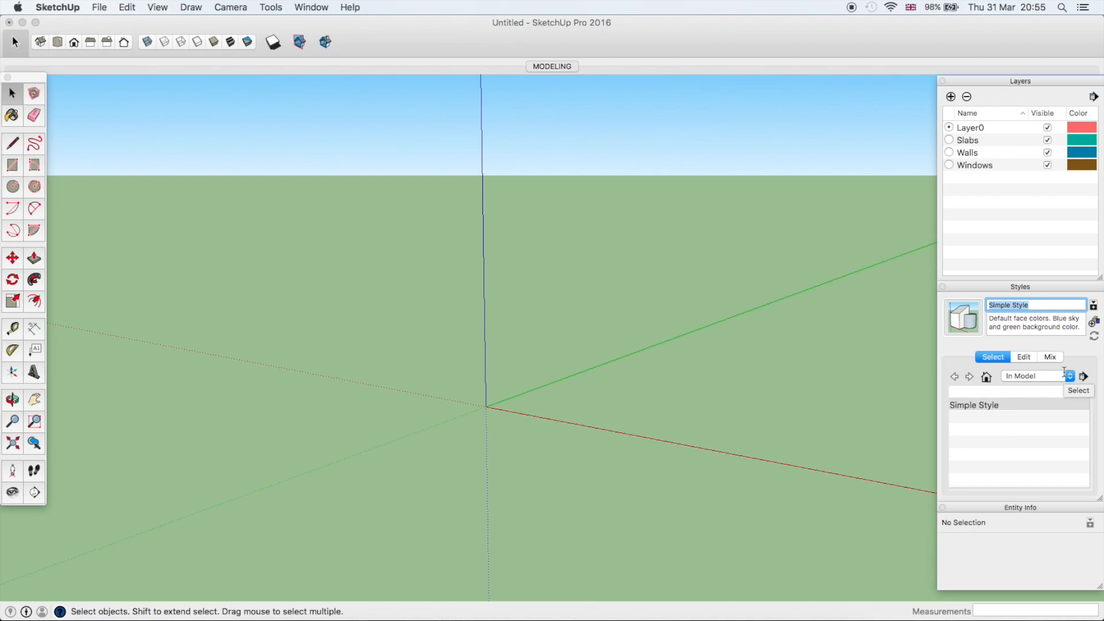
pyautogui.write('DESIGN')
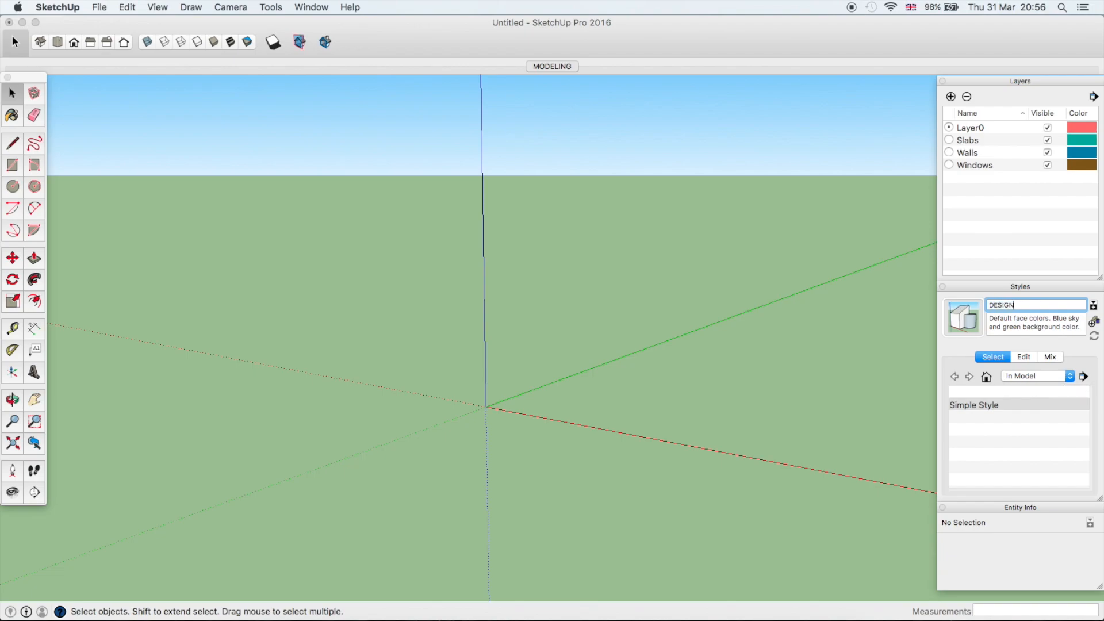
pyautogui.press('Return')
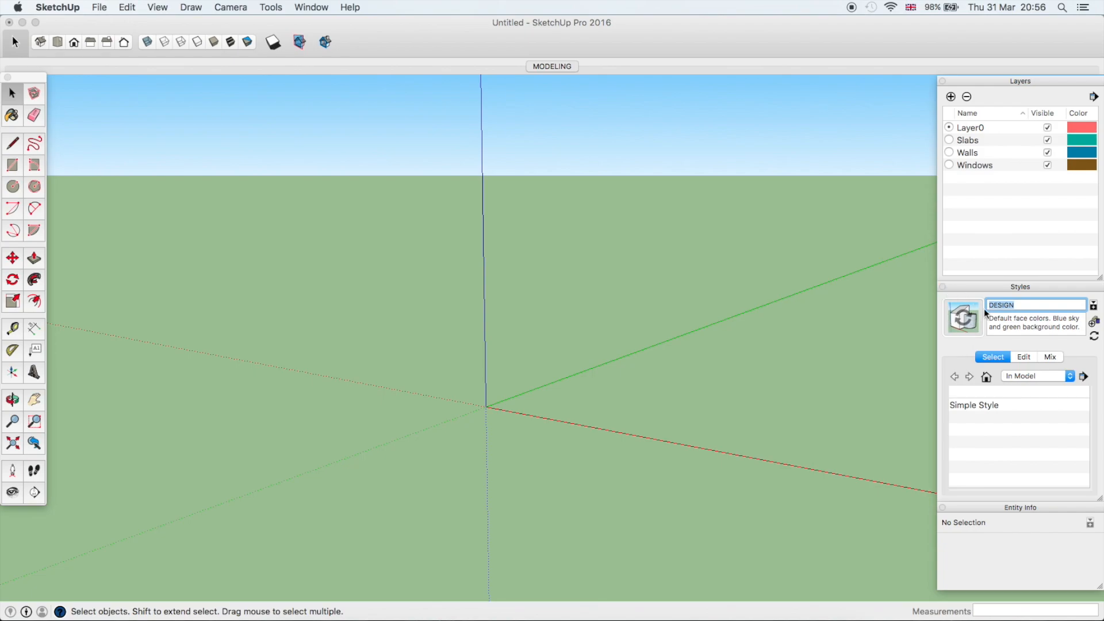
pyautogui.click(966, 323)
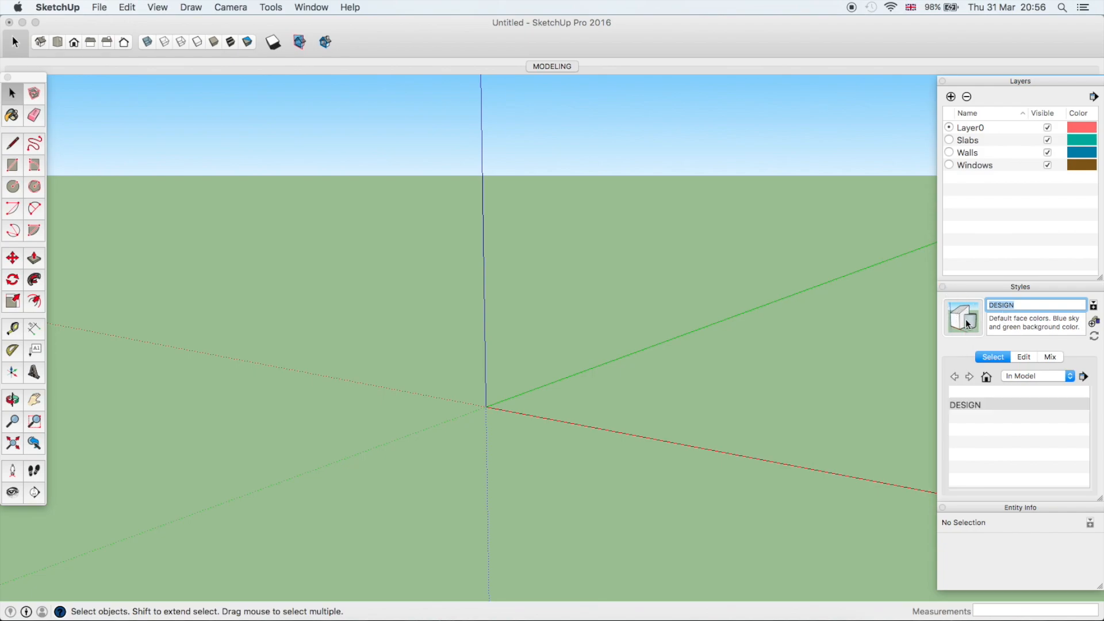
# Display the styles as large thumbnails and browse the Assorted Styles collection.
pyautogui.click(1083, 377)
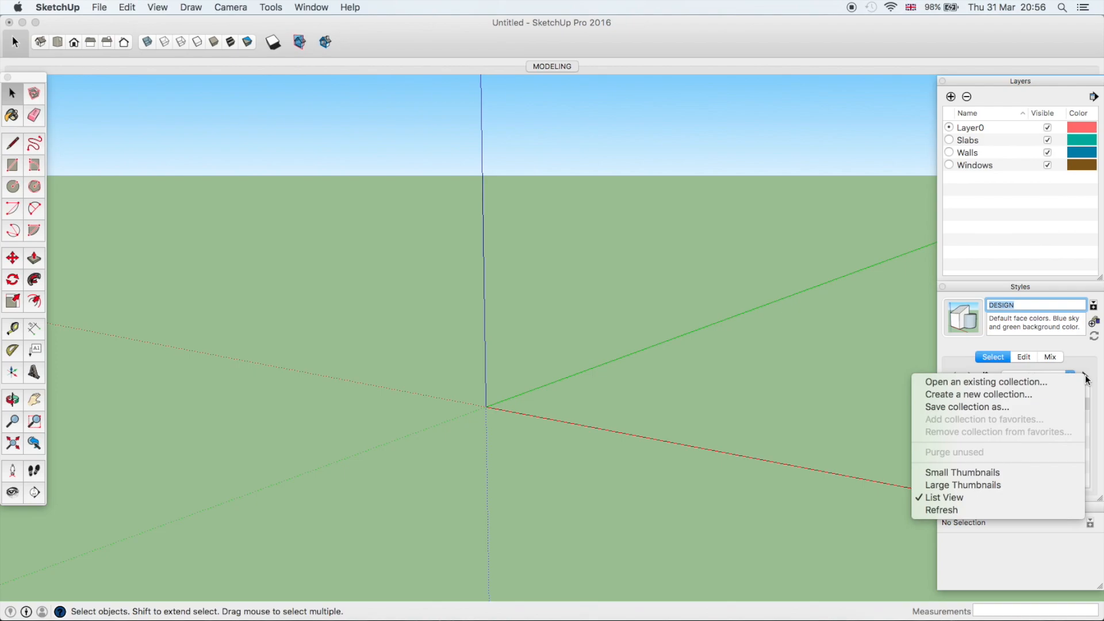
pyautogui.click(1014, 484)
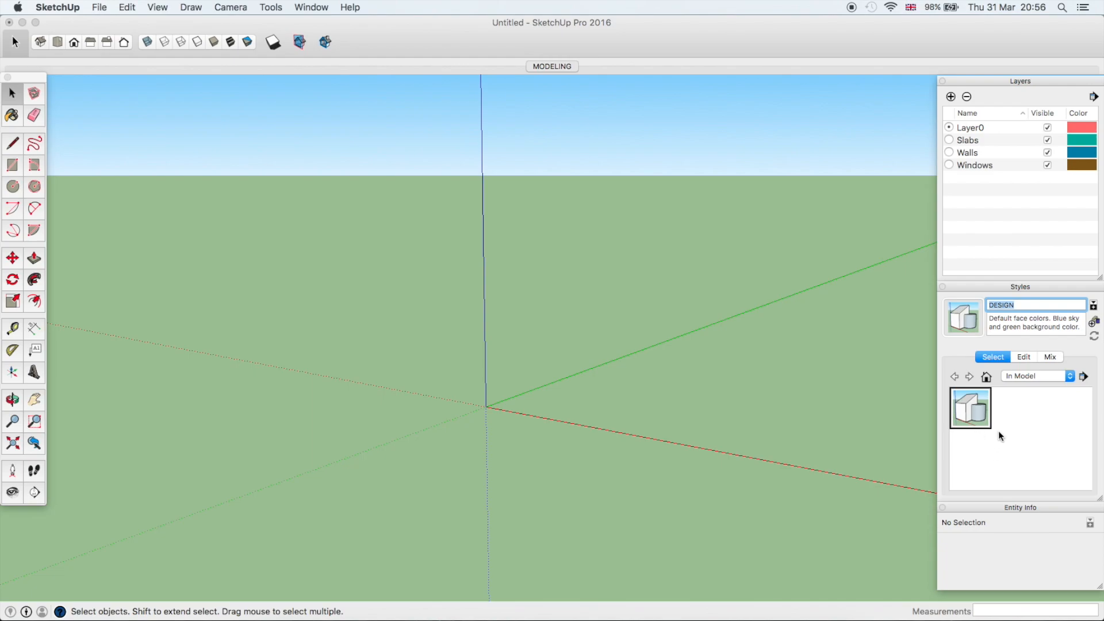
pyautogui.click(1025, 377)
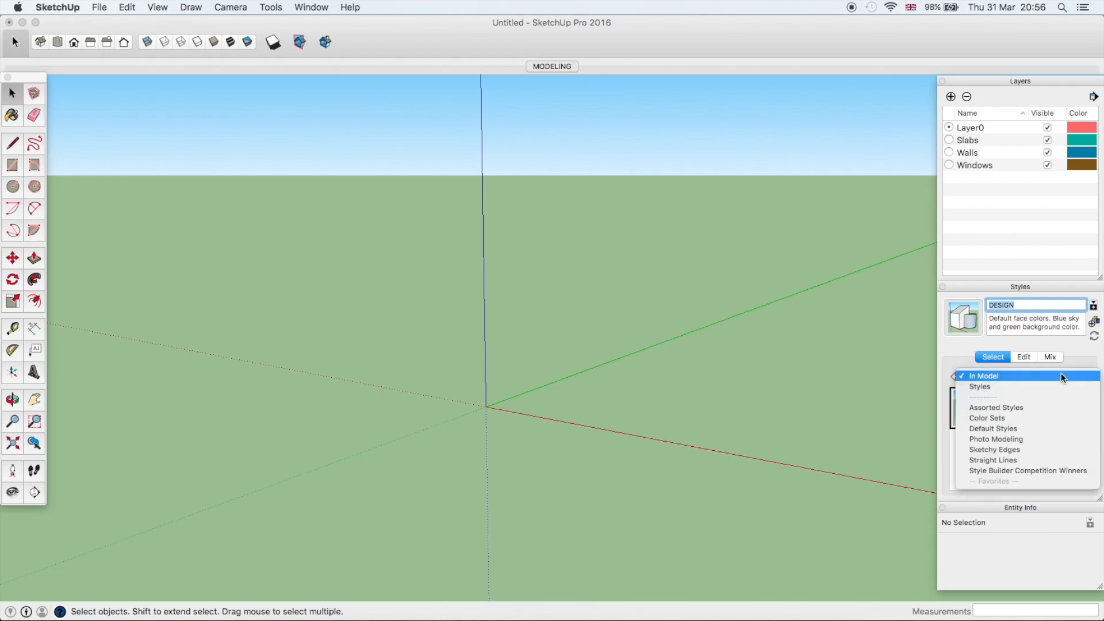
pyautogui.click(1026, 408)
pyautogui.scroll(2, 996, 415)
pyautogui.scroll(1, 1008, 427)
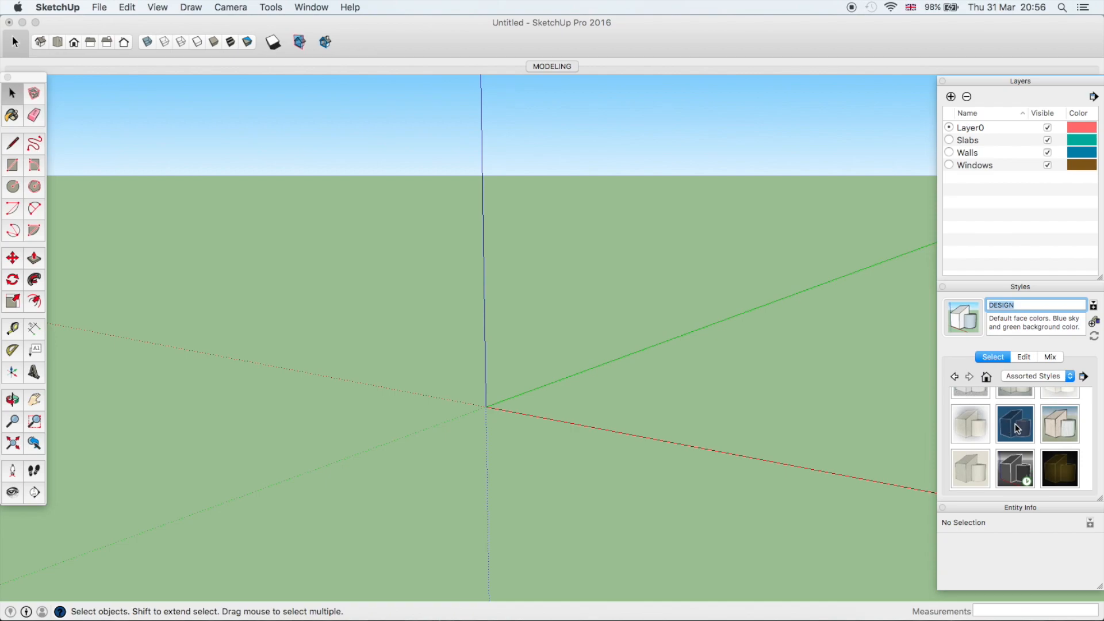
pyautogui.scroll(3, 1035, 427)
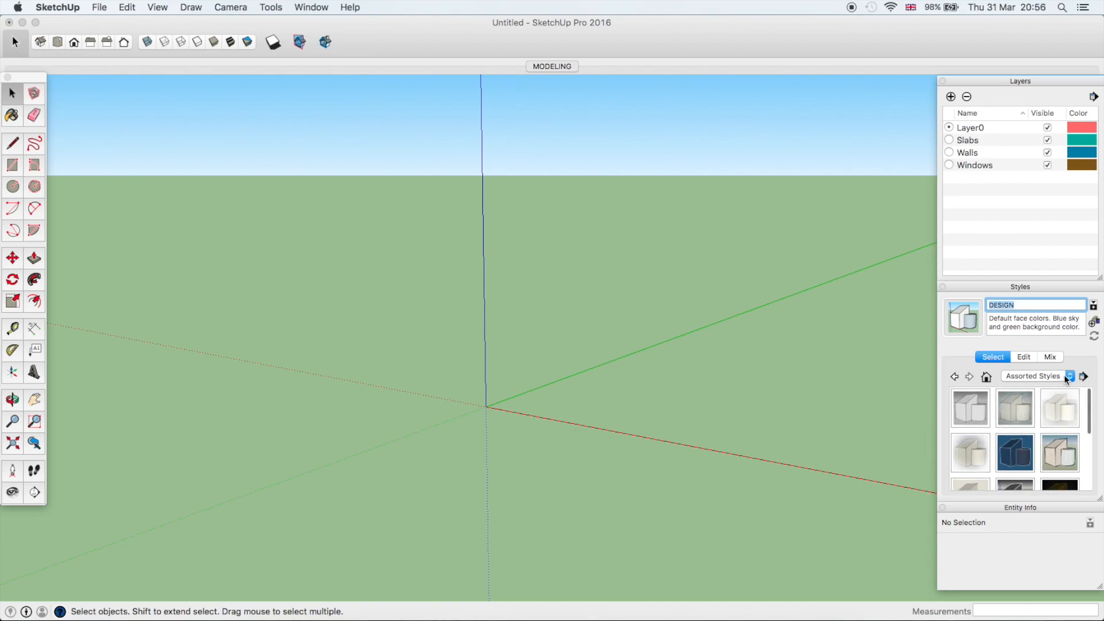
# Return the styles display to list view, look through Assorted Styles, and select DESIGN among the in-model styles.
pyautogui.click(1083, 376)
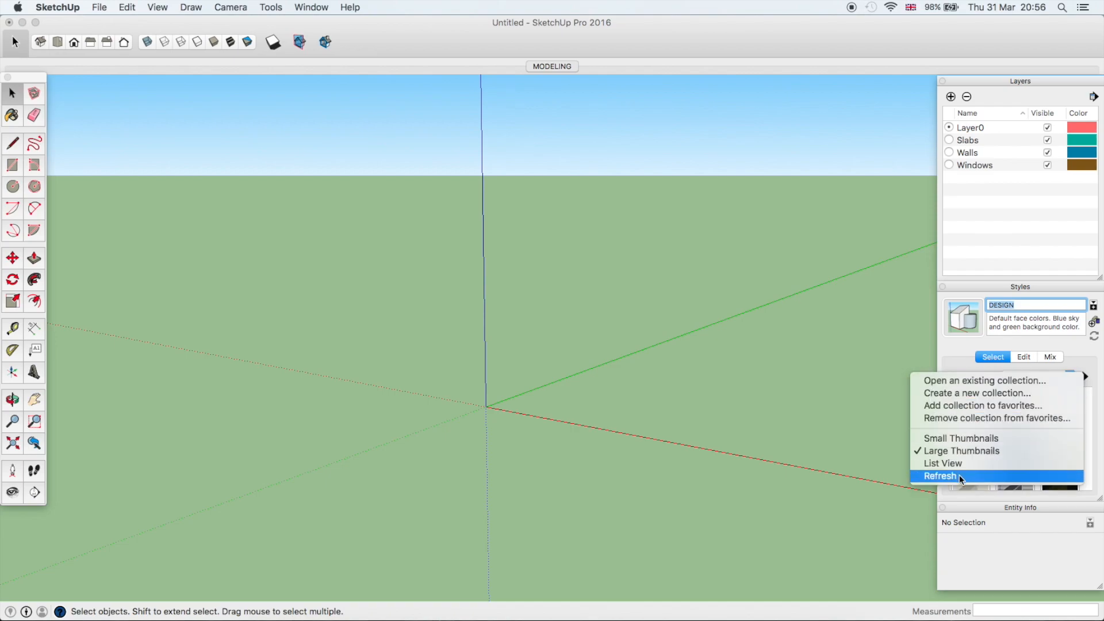
pyautogui.click(969, 463)
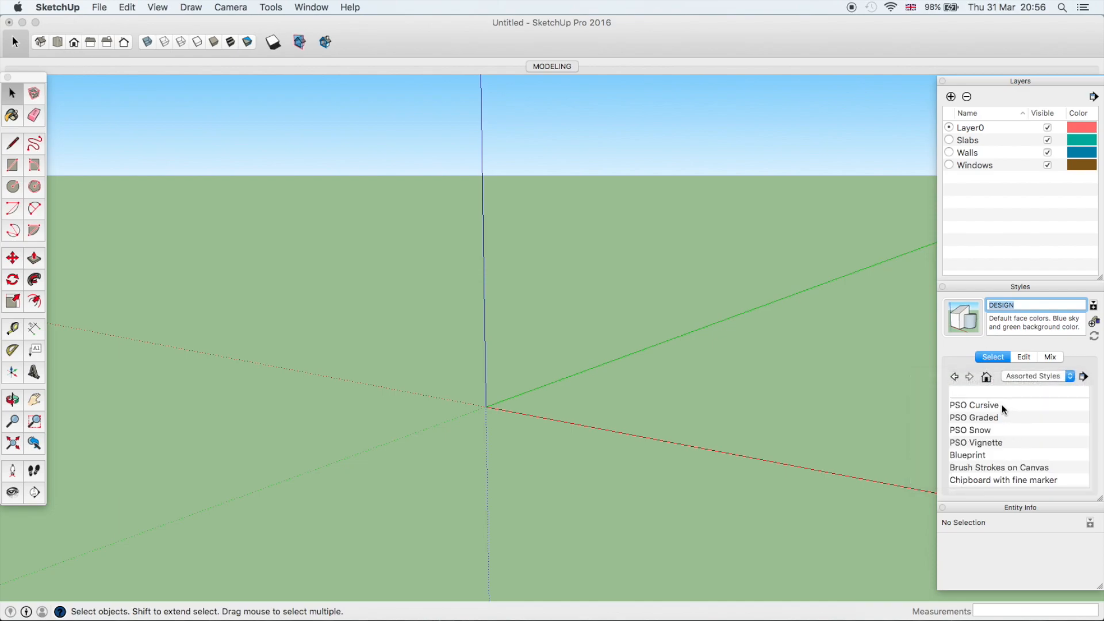
pyautogui.scroll(-5, 989, 463)
pyautogui.scroll(5, 989, 464)
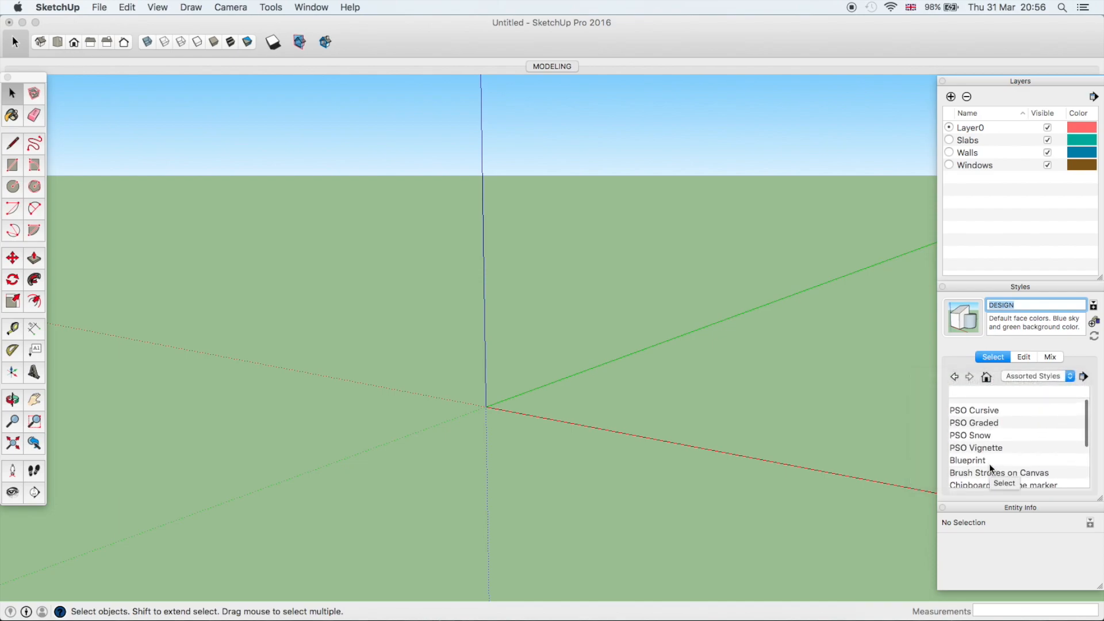
pyautogui.click(1041, 375)
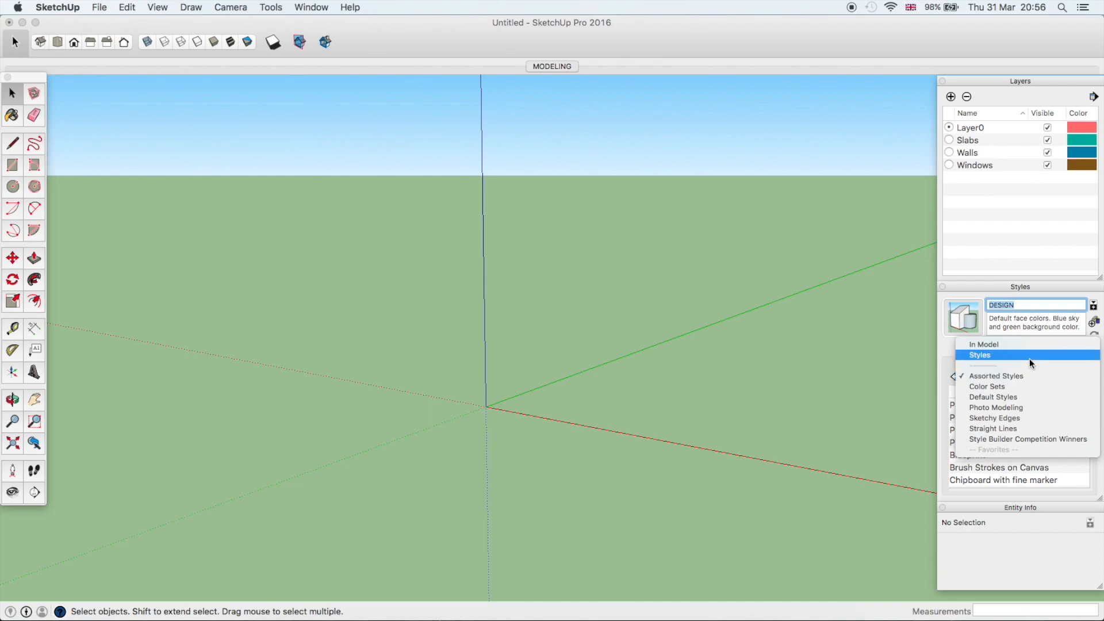
pyautogui.click(1021, 344)
pyautogui.click(984, 405)
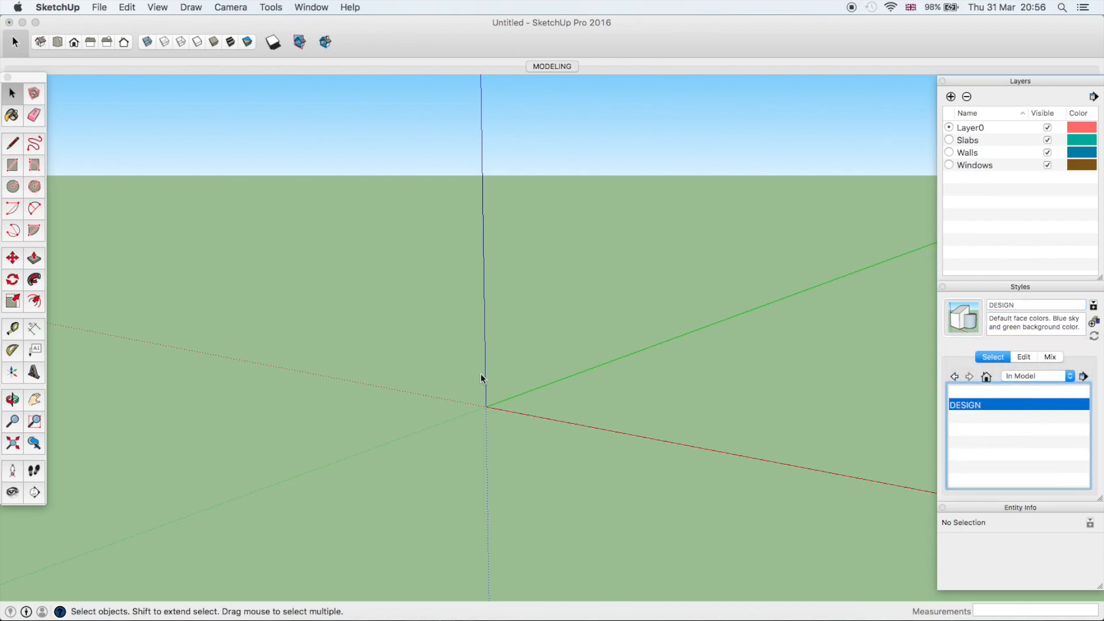
# Open the DESIGN style's edge settings for editing.
pyautogui.moveTo(481, 378); pyautogui.dragTo(481, 325, button='middle')
pyautogui.moveTo(546, 241); pyautogui.dragTo(500, 438, button='middle')
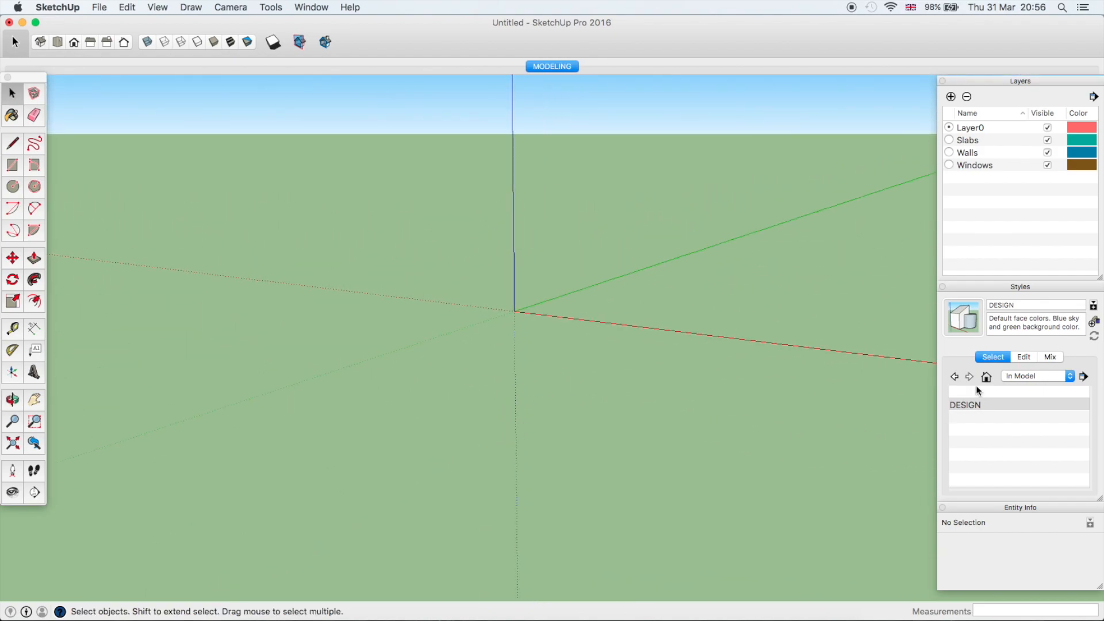
pyautogui.click(1032, 357)
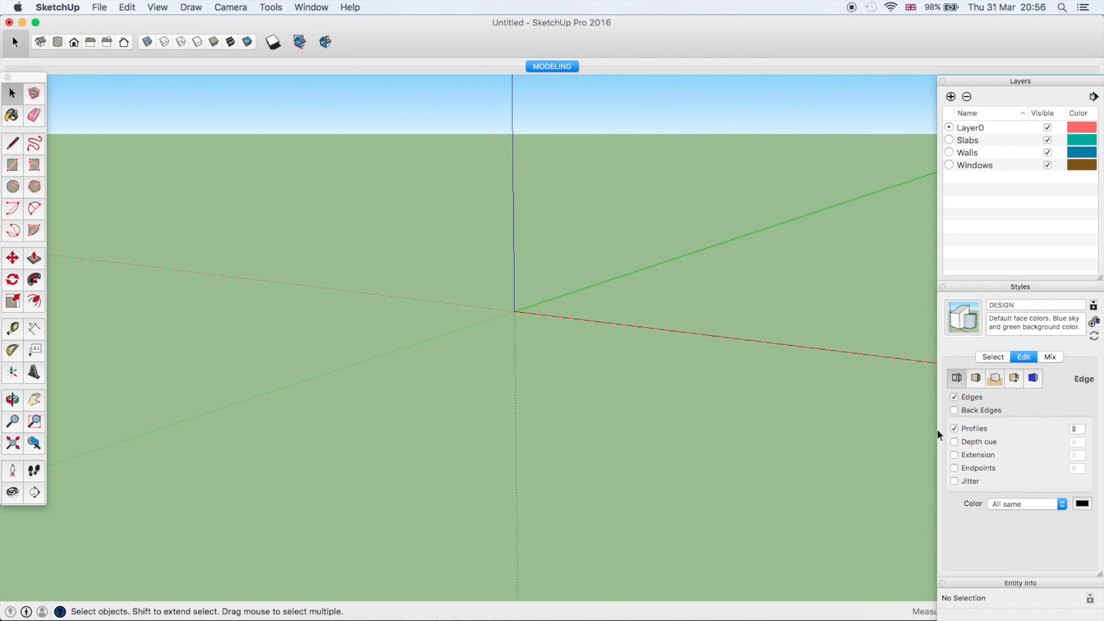
# Draw a rectangle on the ground in front of the origin and push/pull it up into a box.
pyautogui.click(12, 166)
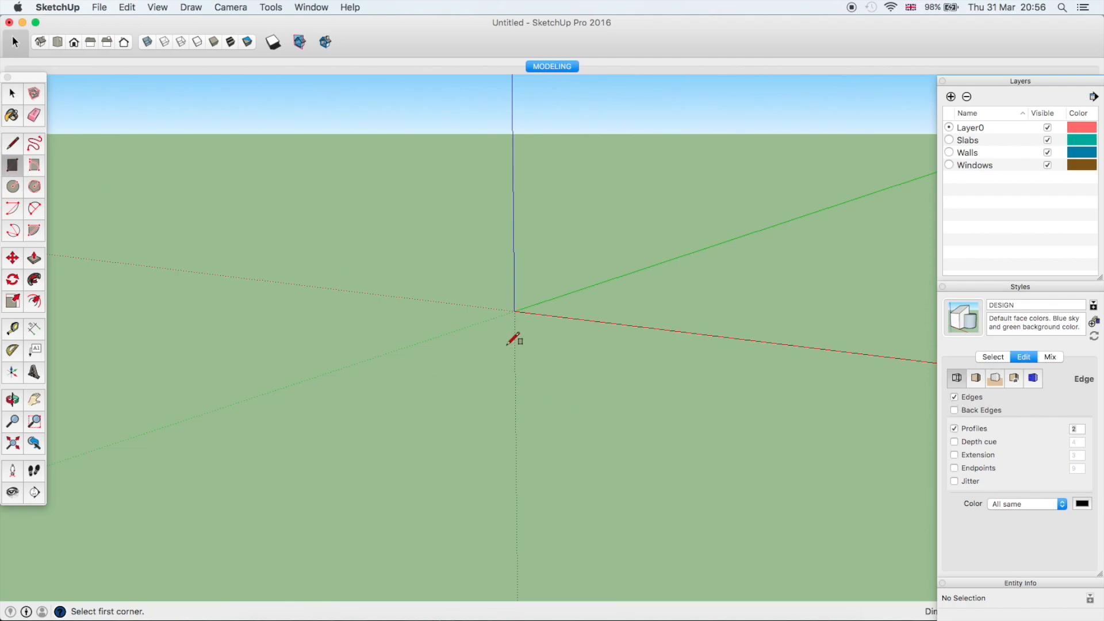
pyautogui.click(459, 311)
pyautogui.click(566, 404)
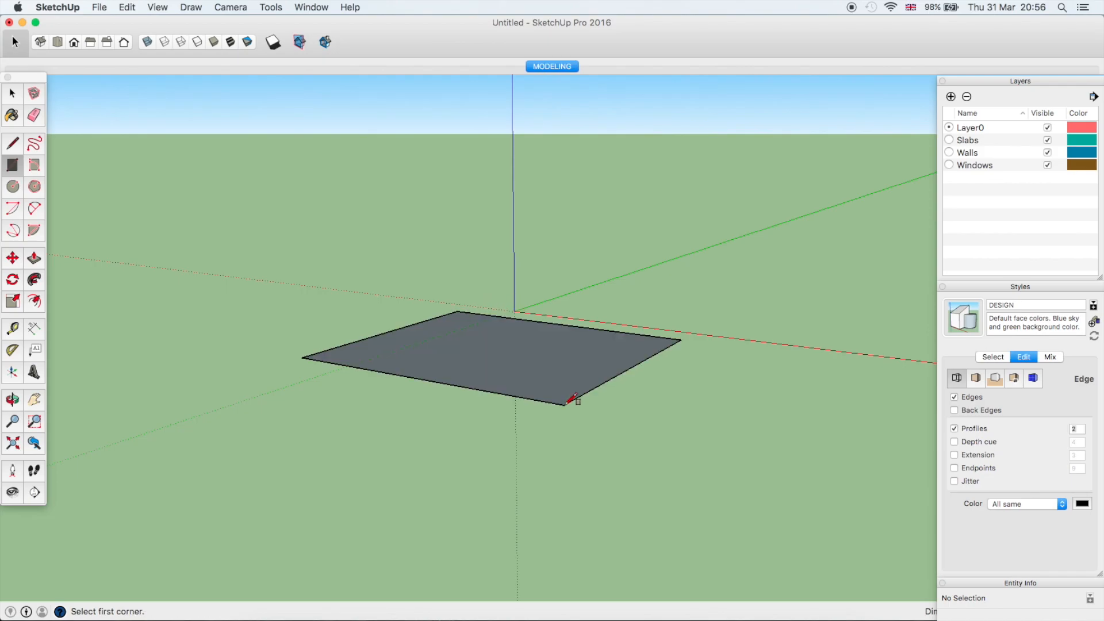
pyautogui.press('p')
pyautogui.click(529, 377)
pyautogui.click(547, 189)
pyautogui.press('space')
pyautogui.moveTo(690, 405); pyautogui.dragTo(542, 361, button='middle')
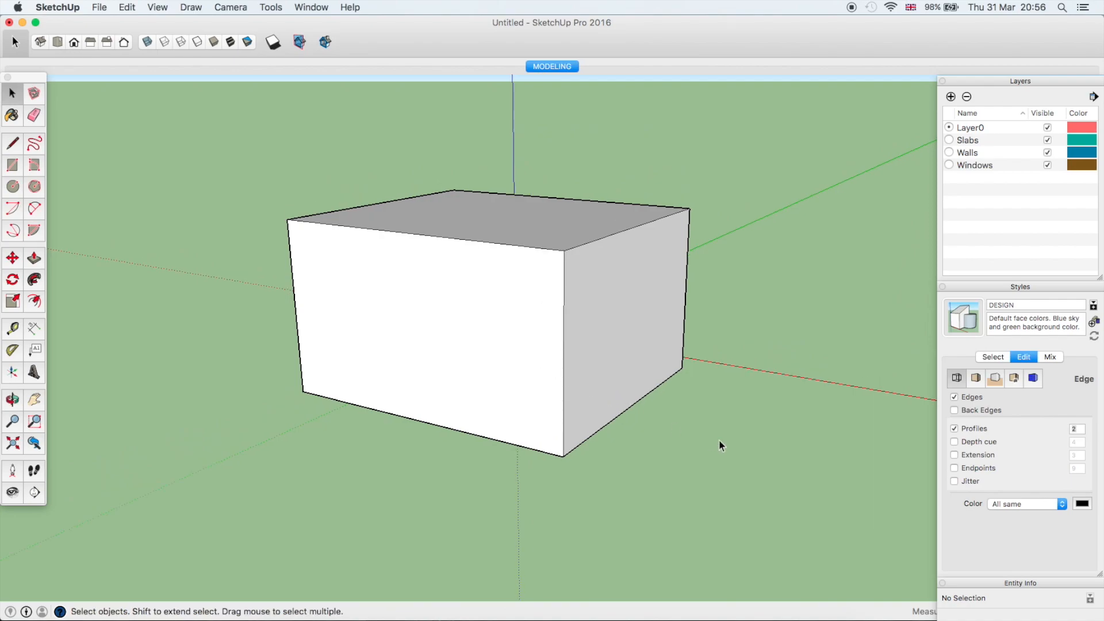
# Try the Endpoints and Extension edge effects on the box and switch both off again.
pyautogui.click(955, 468)
pyautogui.click(954, 455)
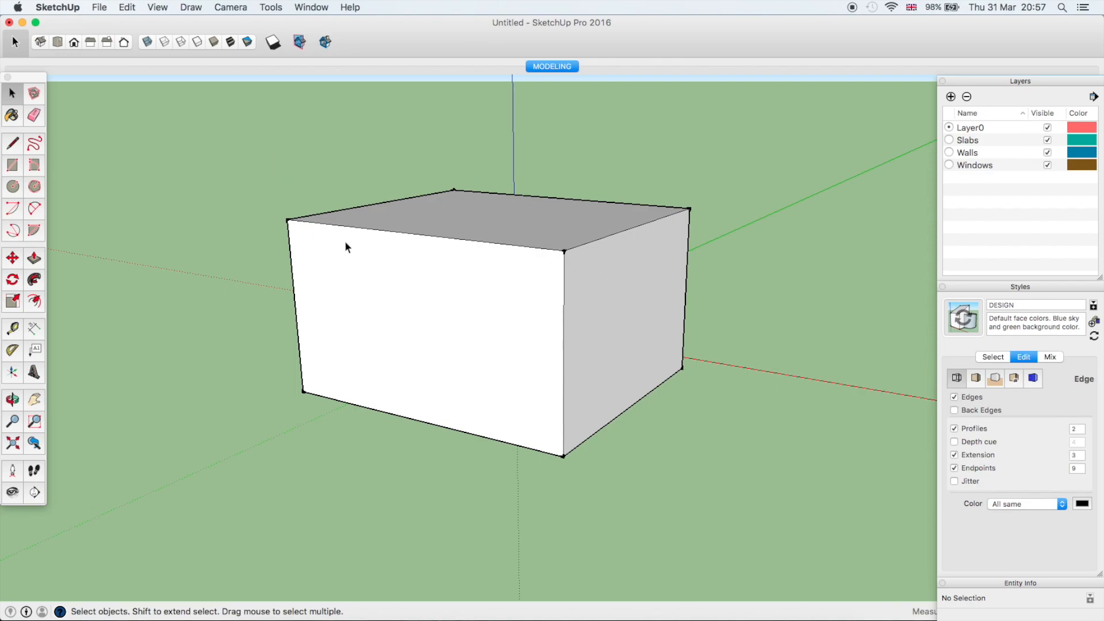
pyautogui.moveTo(409, 246); pyautogui.dragTo(423, 229, button='middle')
pyautogui.moveTo(560, 236); pyautogui.dragTo(466, 250, button='middle')
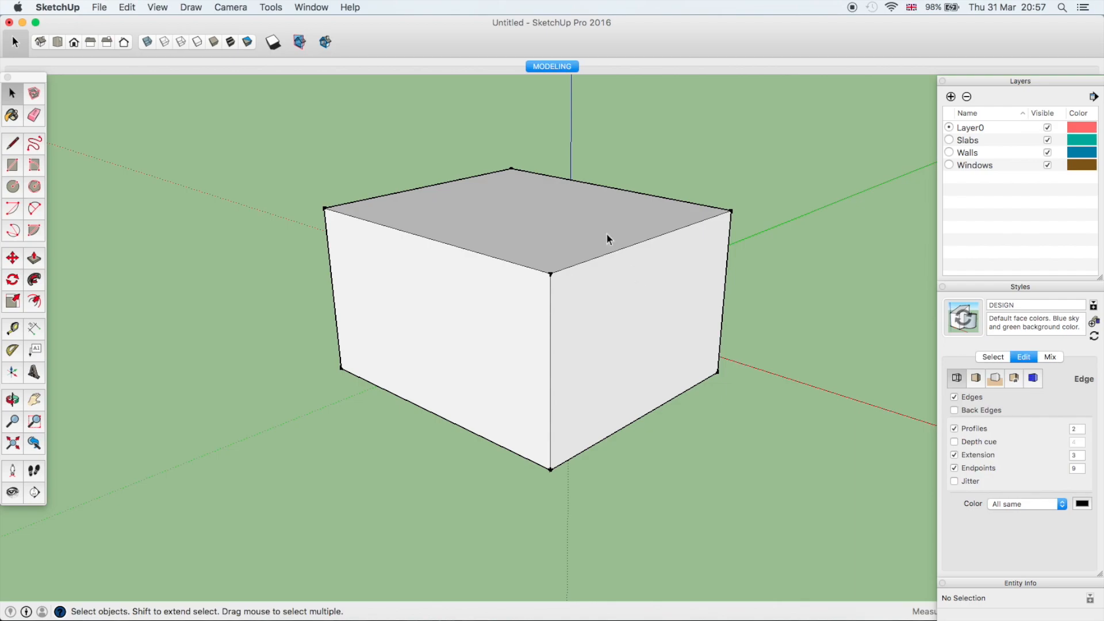
pyautogui.click(955, 468)
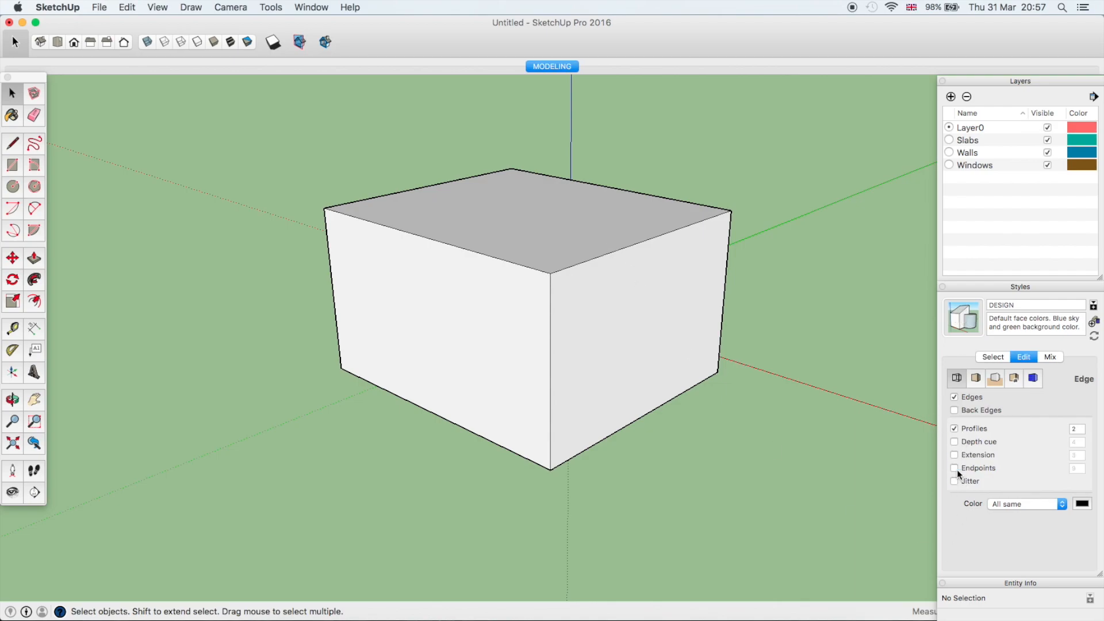
# Turn off Profiles in the DESIGN style's edge settings.
pyautogui.click(957, 429)
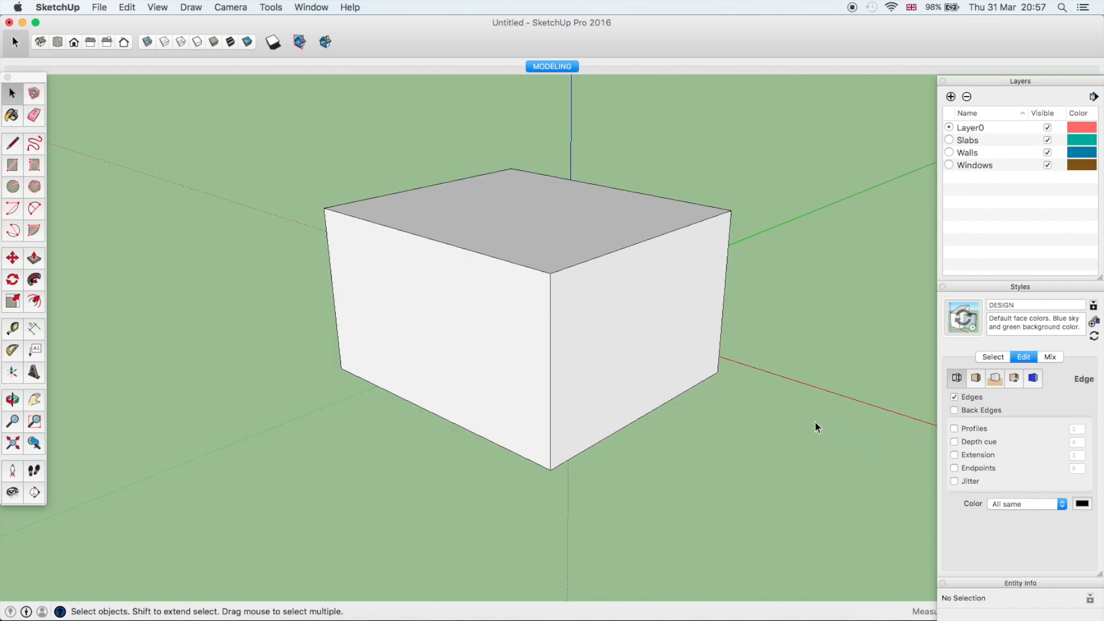
pyautogui.moveTo(663, 365); pyautogui.dragTo(661, 288, button='middle')
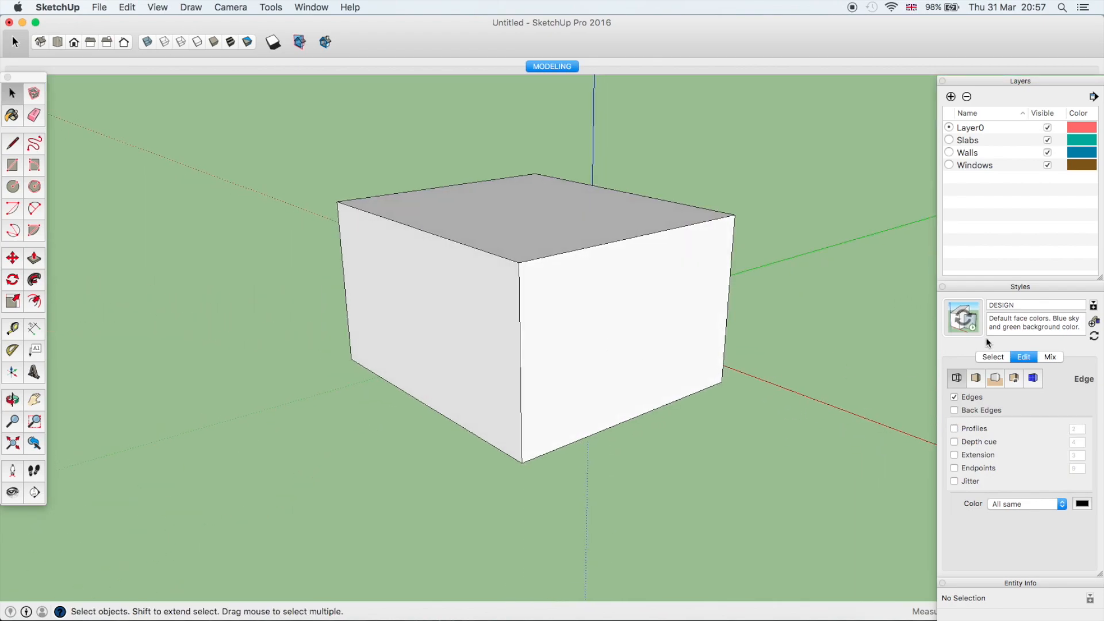
# Turn off the sky in the DESIGN style's background settings.
pyautogui.click(975, 379)
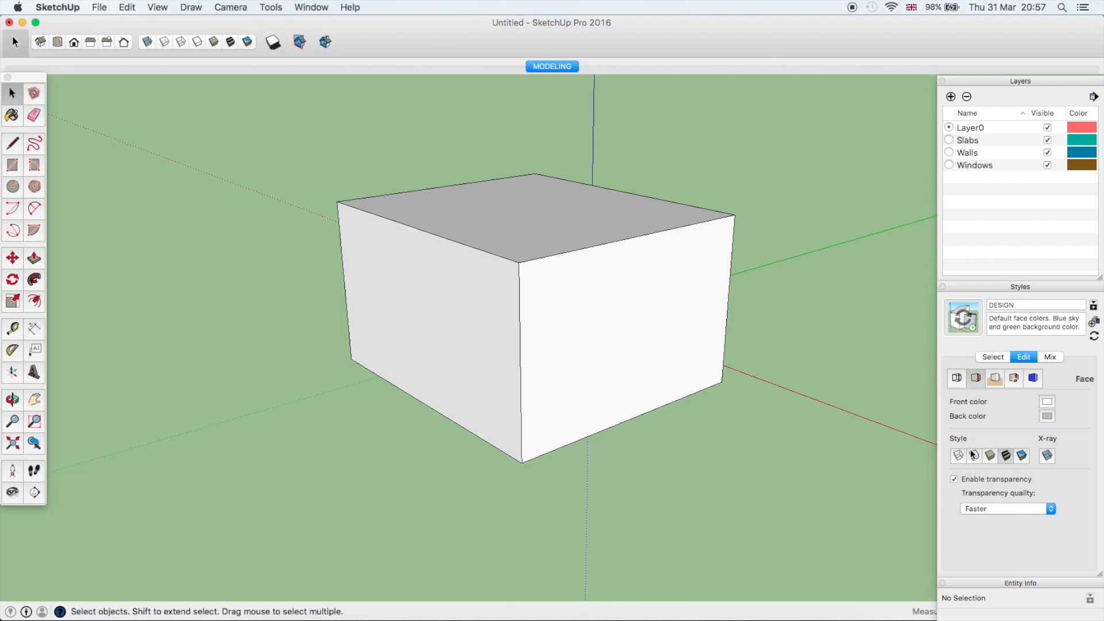
pyautogui.click(995, 379)
pyautogui.click(952, 422)
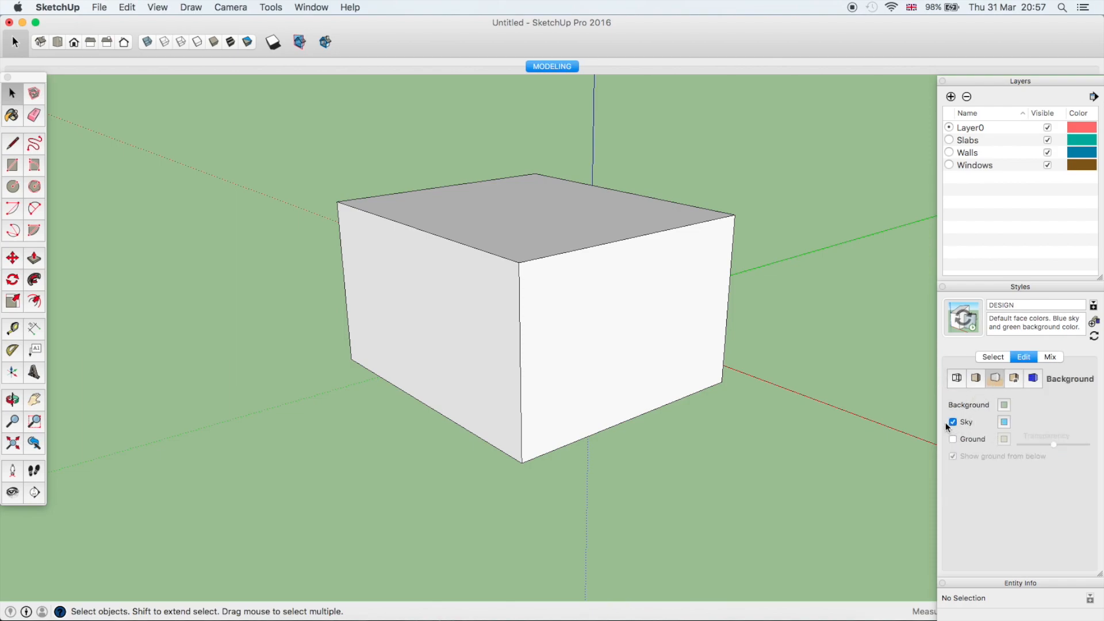
pyautogui.moveTo(601, 440); pyautogui.dragTo(619, 419, button='middle')
# Set the style's background color to a gray of 50% brightness using the Gray Scale Slider.
pyautogui.click(1004, 406)
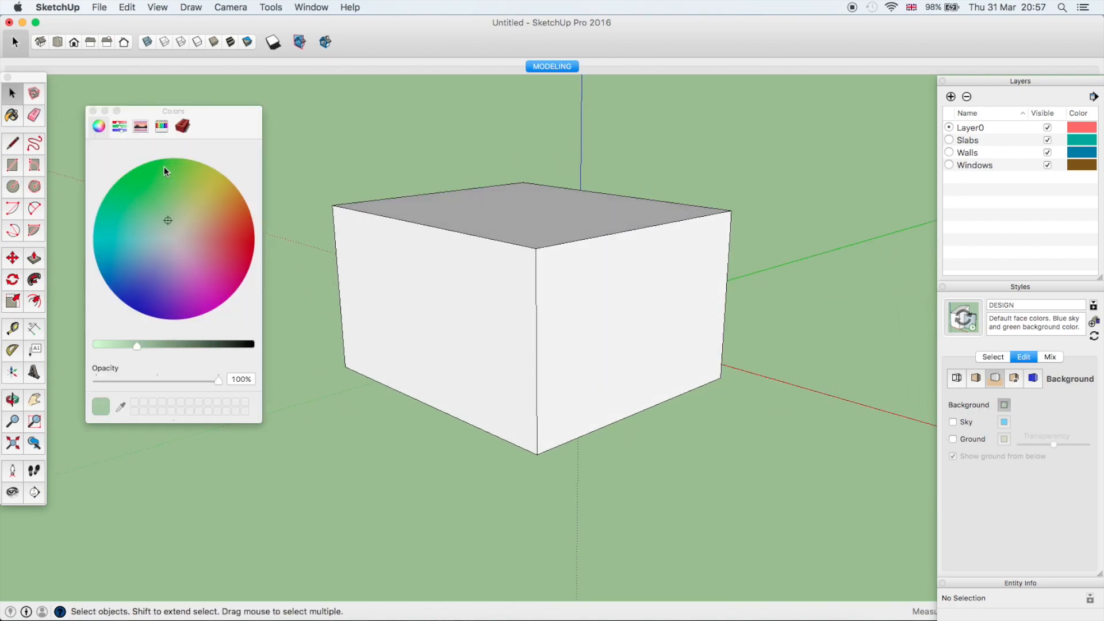
pyautogui.click(119, 127)
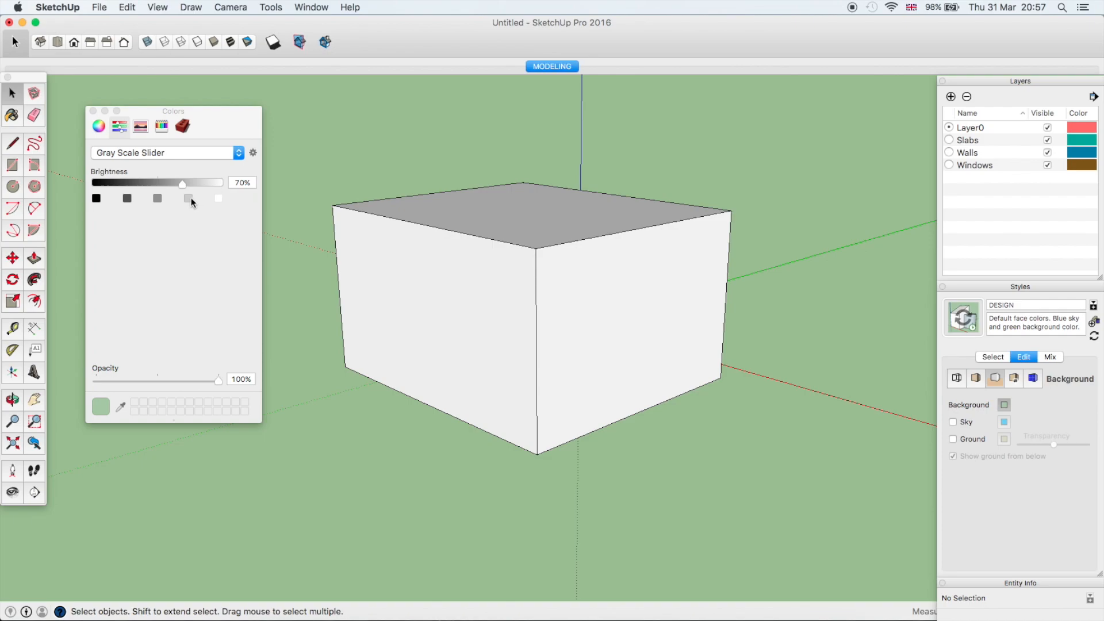
pyautogui.click(189, 198)
pyautogui.click(157, 199)
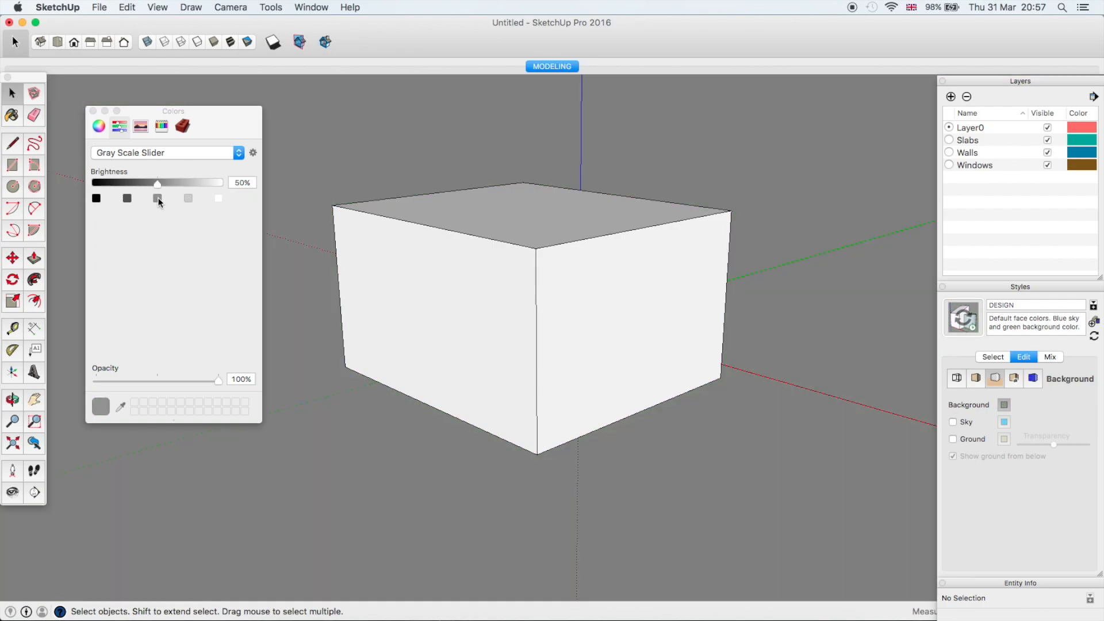
# Set the background color's gray brightness to 40% and close the color picker.
pyautogui.click(238, 186)
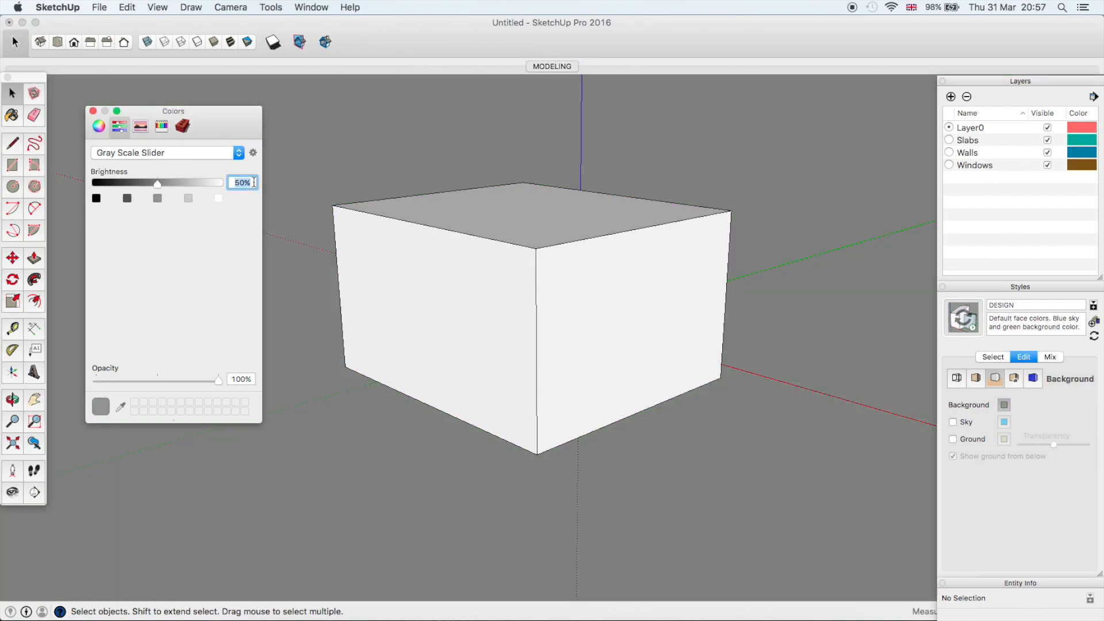
pyautogui.write('40')
pyautogui.press('Return')
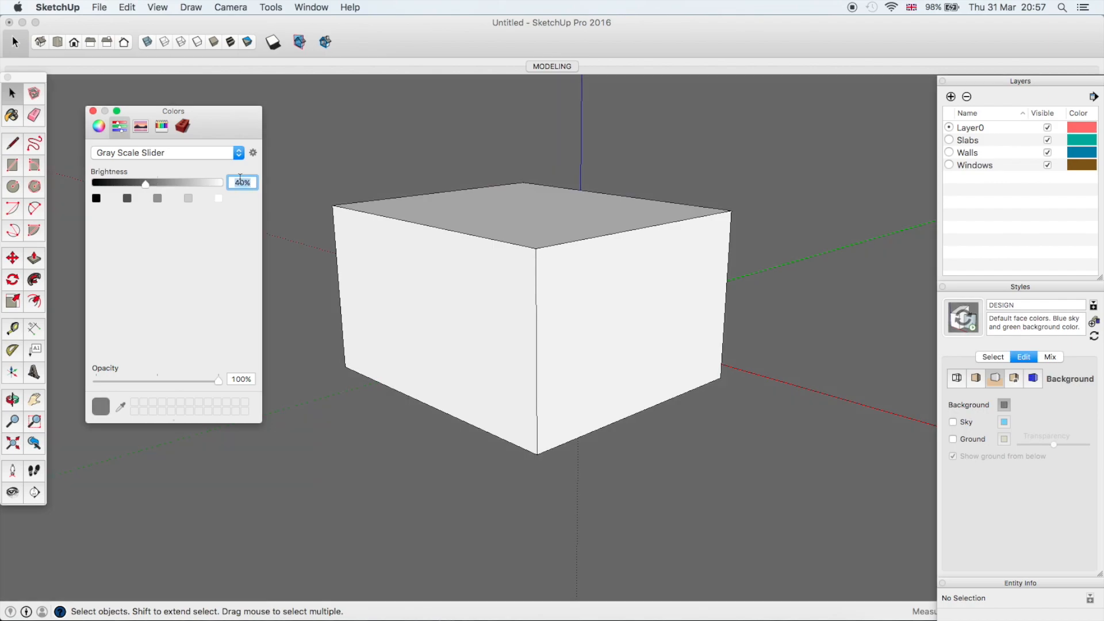
pyautogui.click(92, 111)
pyautogui.press('b')
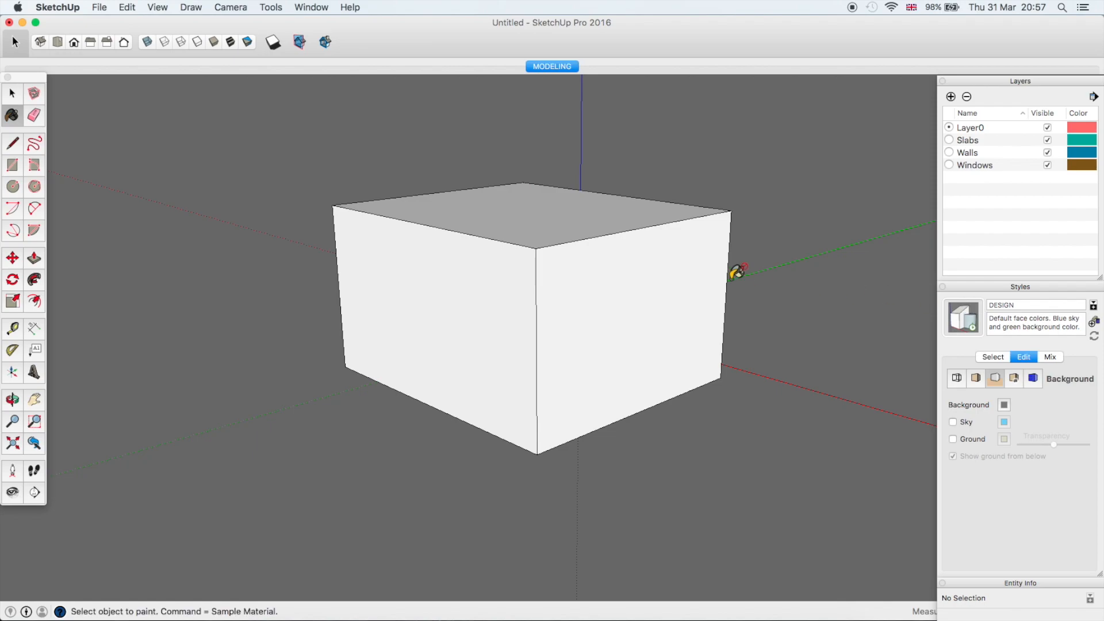
pyautogui.press('space')
pyautogui.moveTo(747, 338); pyautogui.dragTo(663, 339, button='middle')
pyautogui.scroll(-2, 663, 340)
pyautogui.scroll(2, 662, 341)
pyautogui.moveTo(552, 299); pyautogui.dragTo(584, 322, button='middle')
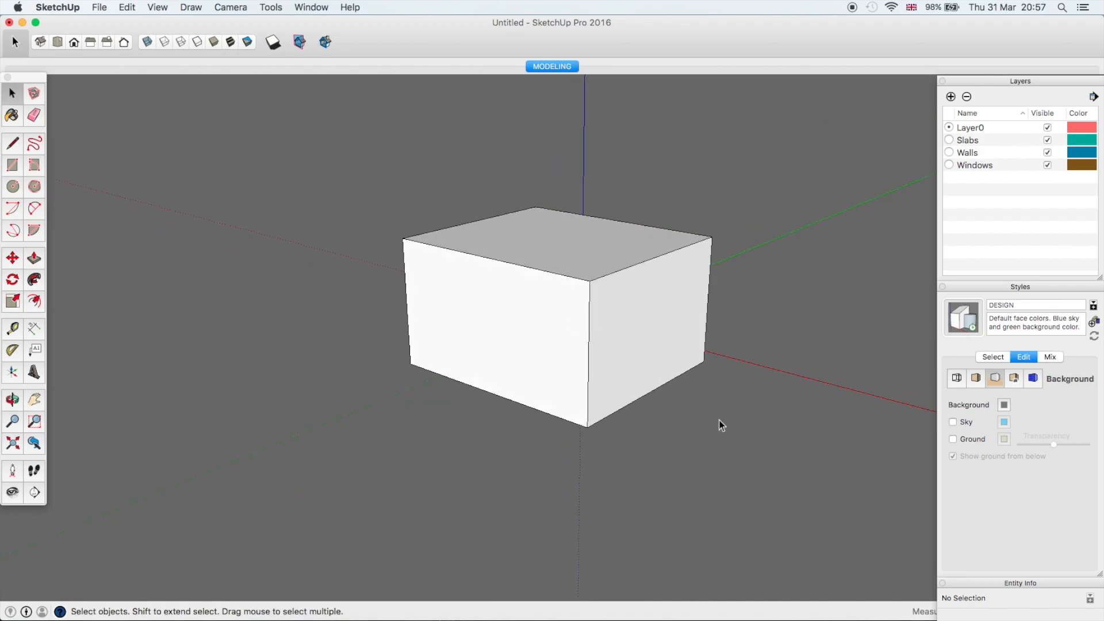
pyautogui.press('t')
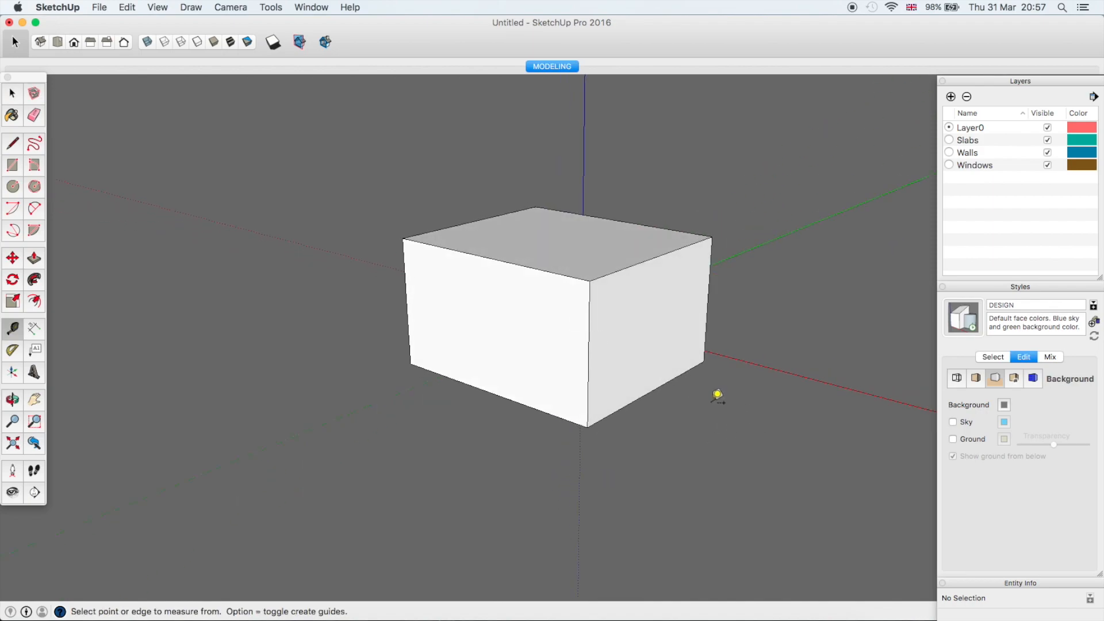
pyautogui.click(632, 395)
pyautogui.click(694, 431)
pyautogui.click(659, 456)
pyautogui.click(620, 412)
pyautogui.press('space')
pyautogui.press('e')
pyautogui.moveTo(532, 457); pyautogui.dragTo(606, 505)
pyautogui.press('space')
pyautogui.moveTo(564, 389)
pyautogui.mouseDown(button='middle')
pyautogui.moveTo(522, 376)
pyautogui.moveTo(541, 381)
pyautogui.mouseUp(button='middle')
pyautogui.doubleClick(563, 350)
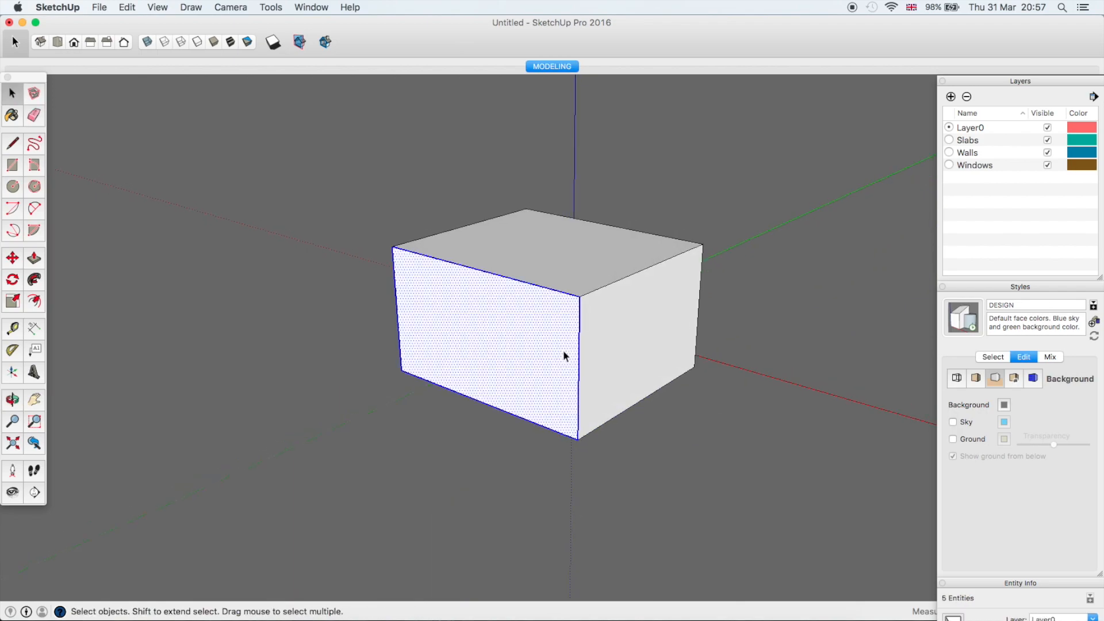
pyautogui.click(670, 384)
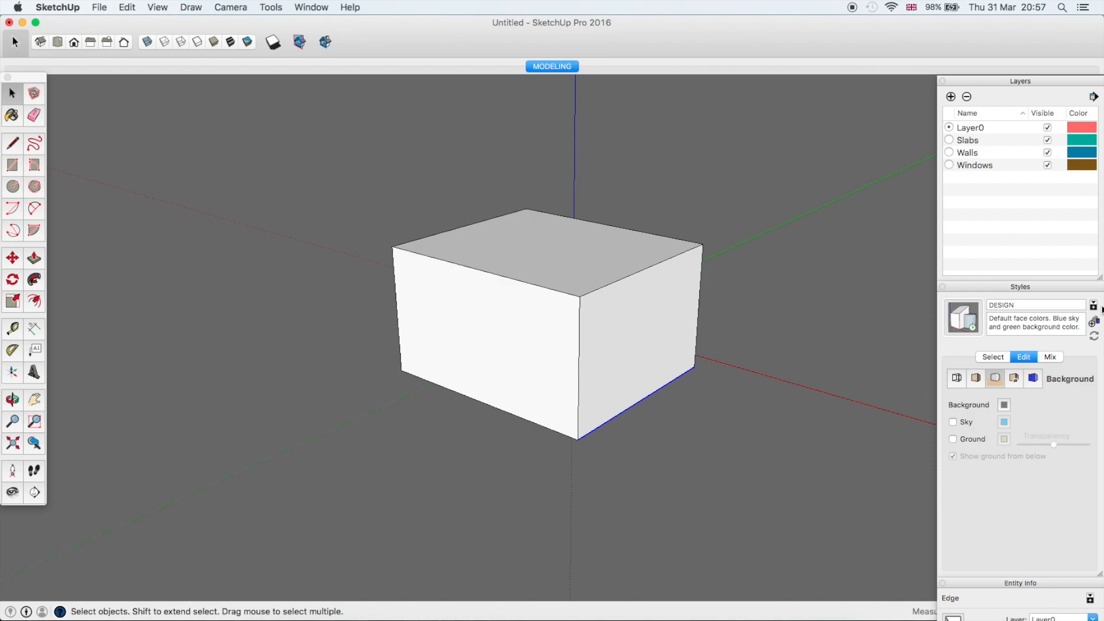
# Create a new in-model style from DESIGN and name it NORMALS.
pyautogui.click(999, 357)
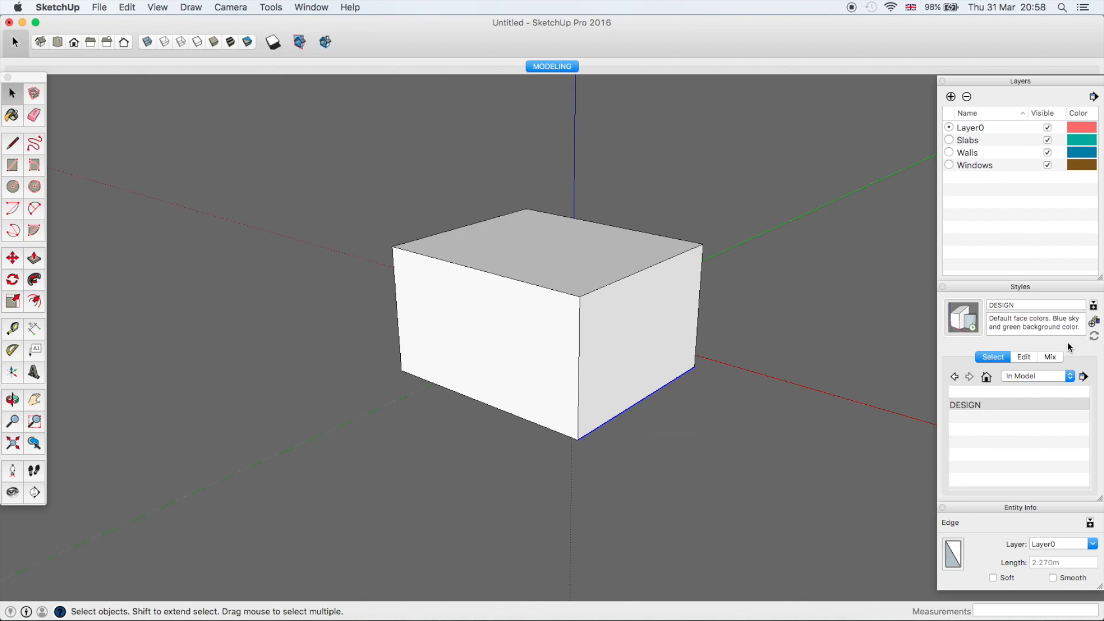
pyautogui.click(1094, 322)
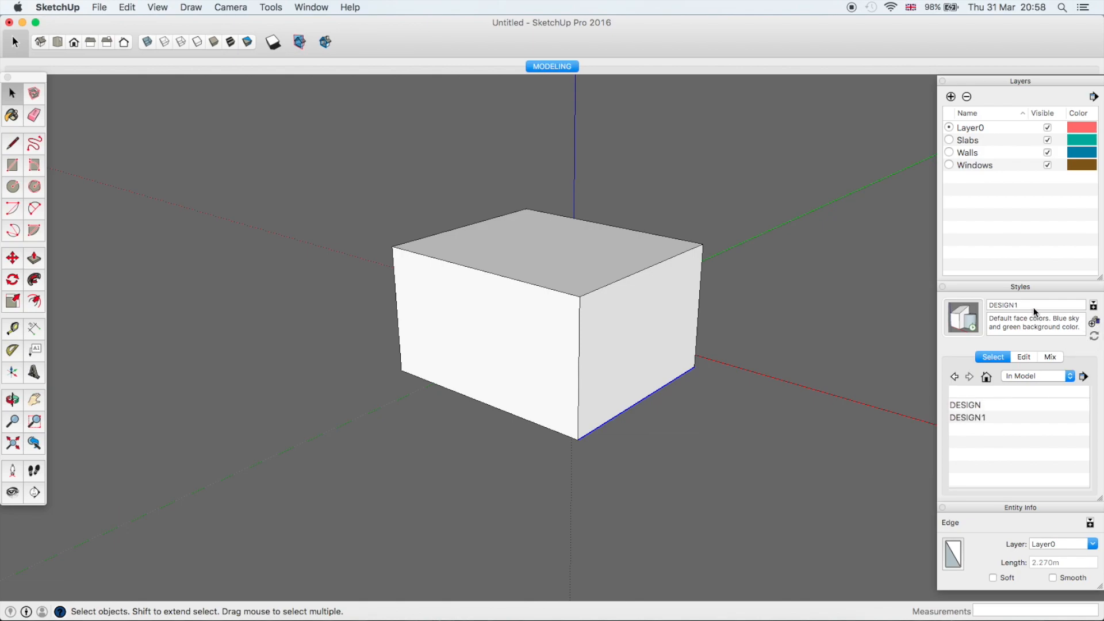
pyautogui.click(1034, 307)
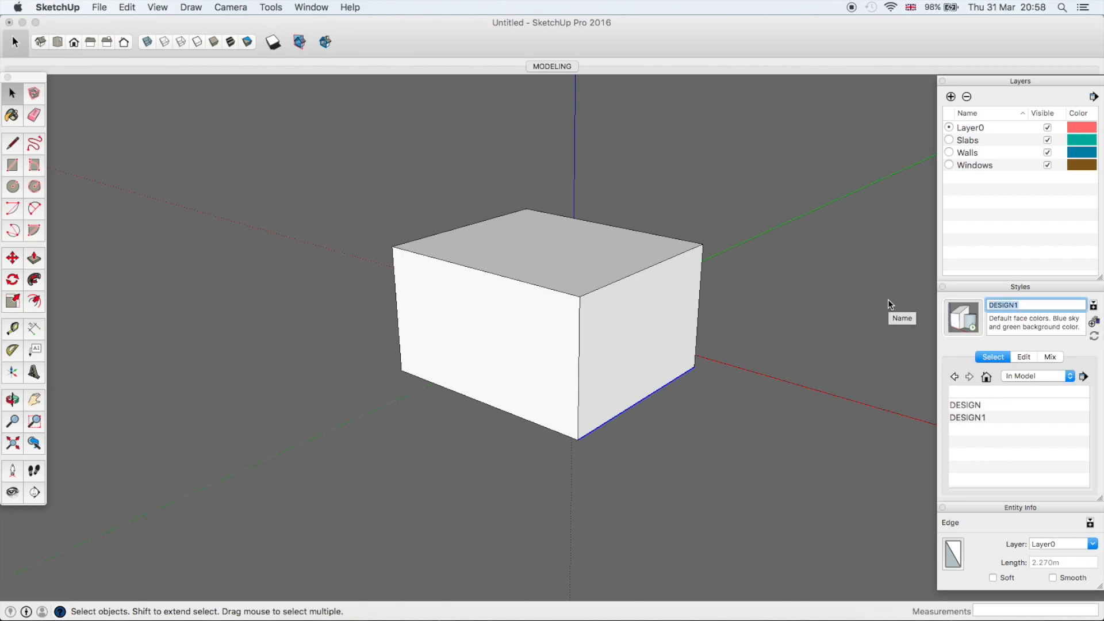
pyautogui.write('NORMALS')
pyautogui.press('Return')
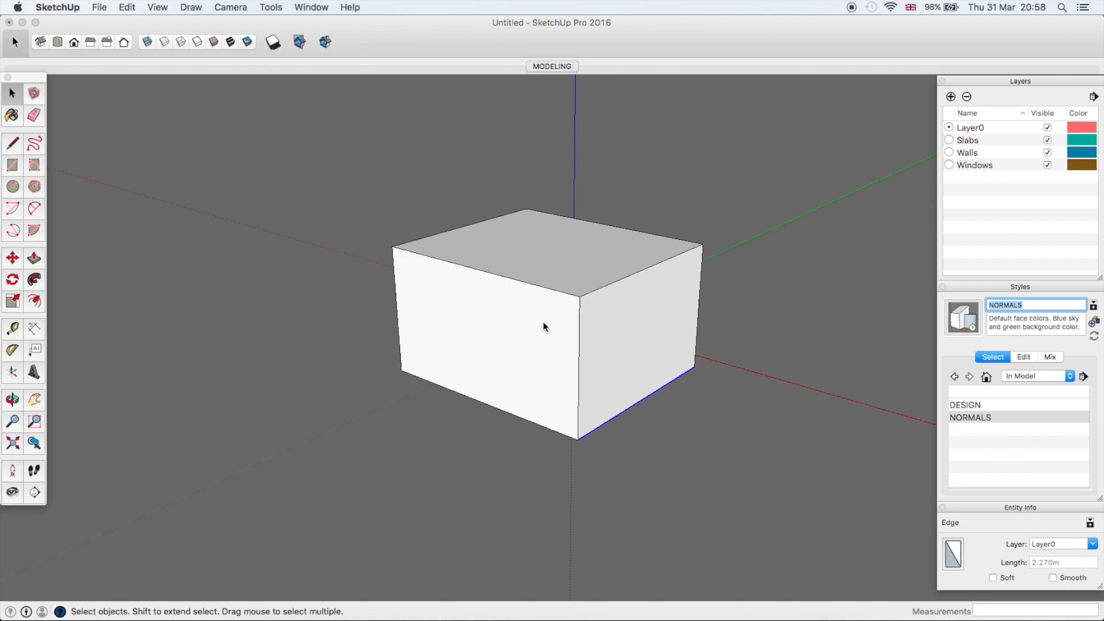
# Reverse the box's right-hand side face and its top face so their back sides point outward.
pyautogui.click(605, 334)
pyautogui.click(623, 330)
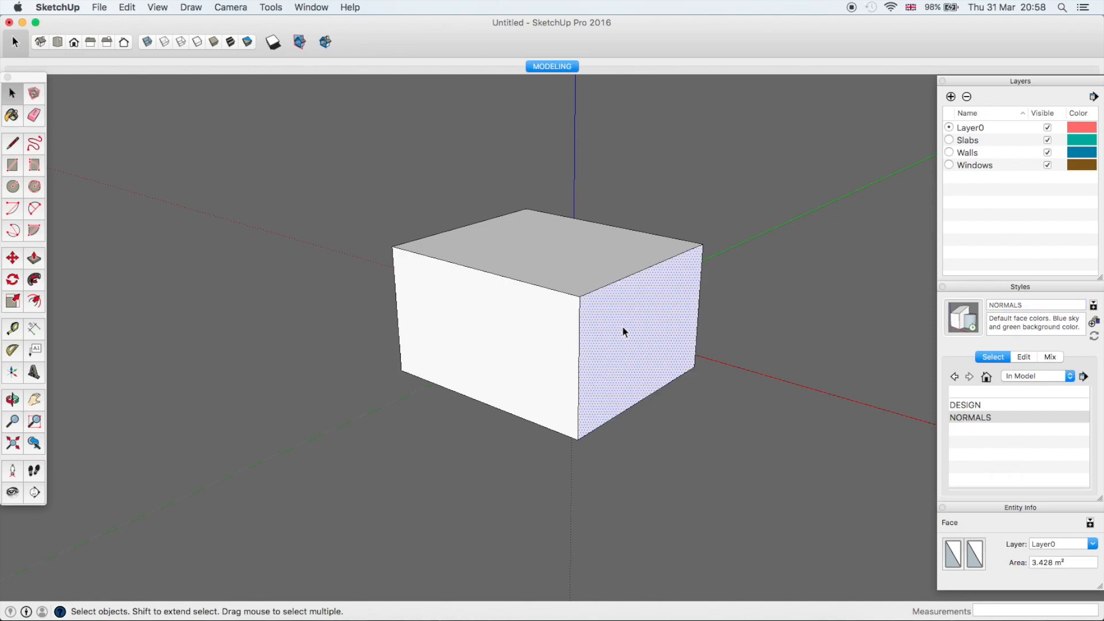
pyautogui.rightClick(619, 327)
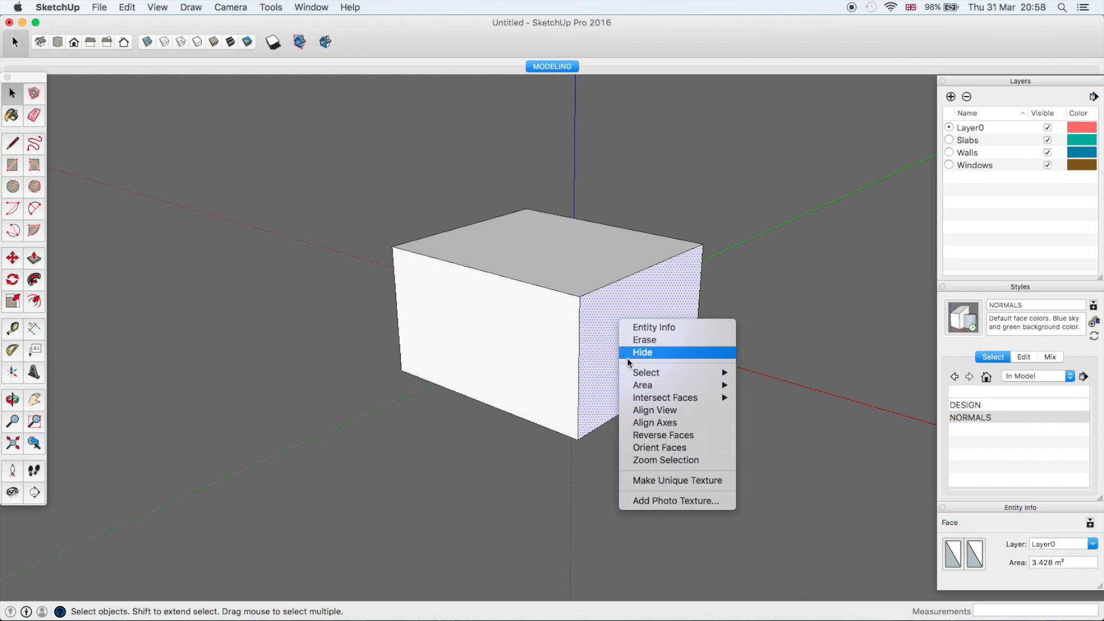
pyautogui.click(697, 435)
pyautogui.moveTo(439, 316); pyautogui.dragTo(594, 271, button='middle')
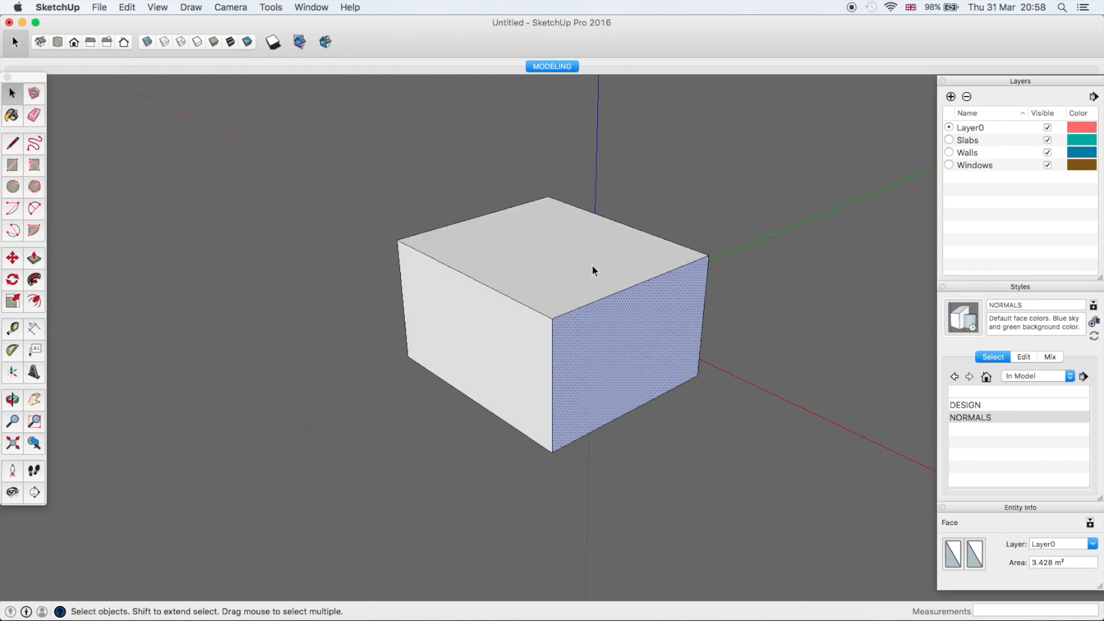
pyautogui.rightClick(567, 260)
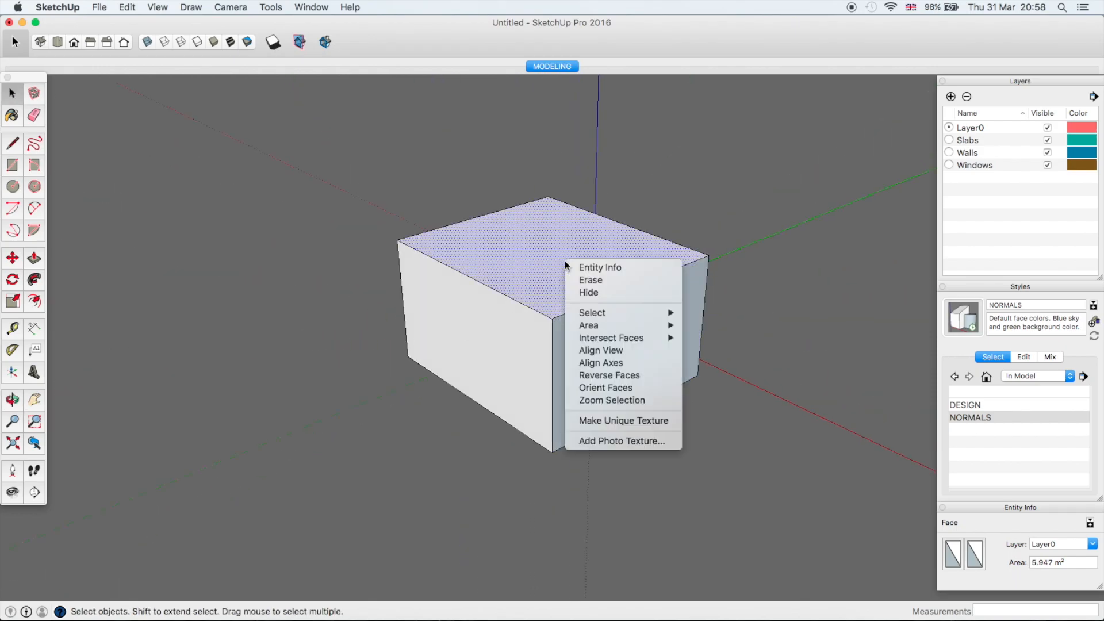
pyautogui.click(638, 382)
pyautogui.click(801, 441)
pyautogui.moveTo(611, 434); pyautogui.dragTo(439, 326, button='middle')
pyautogui.moveTo(620, 375); pyautogui.dragTo(516, 366, button='middle')
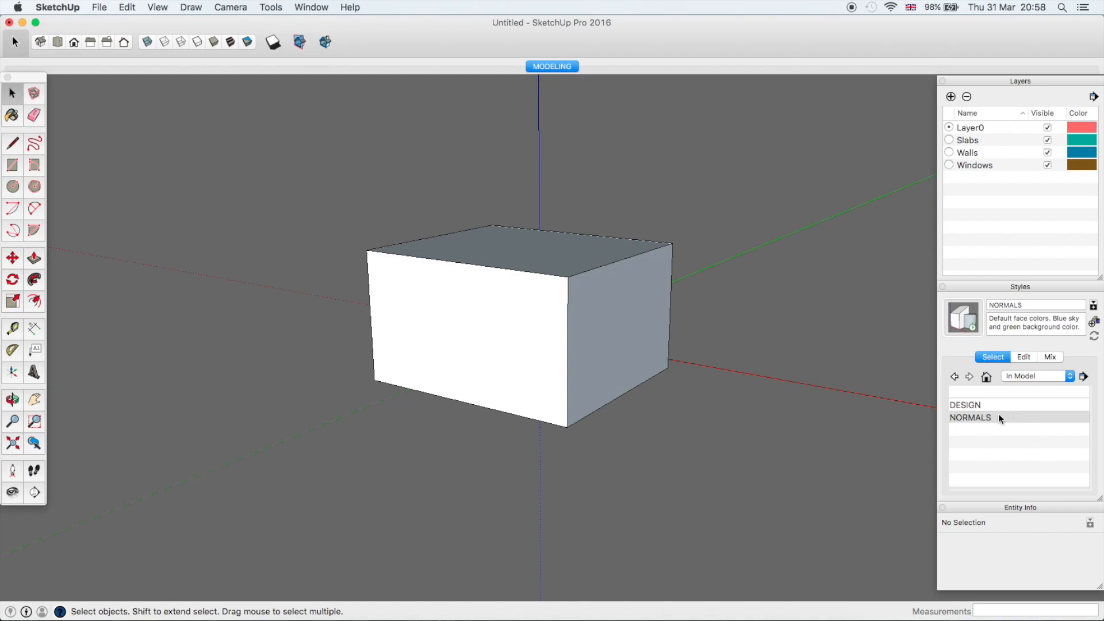
# Set the front face color of the NORMALS style to a saturated blue using the color wheel.
pyautogui.click(1024, 357)
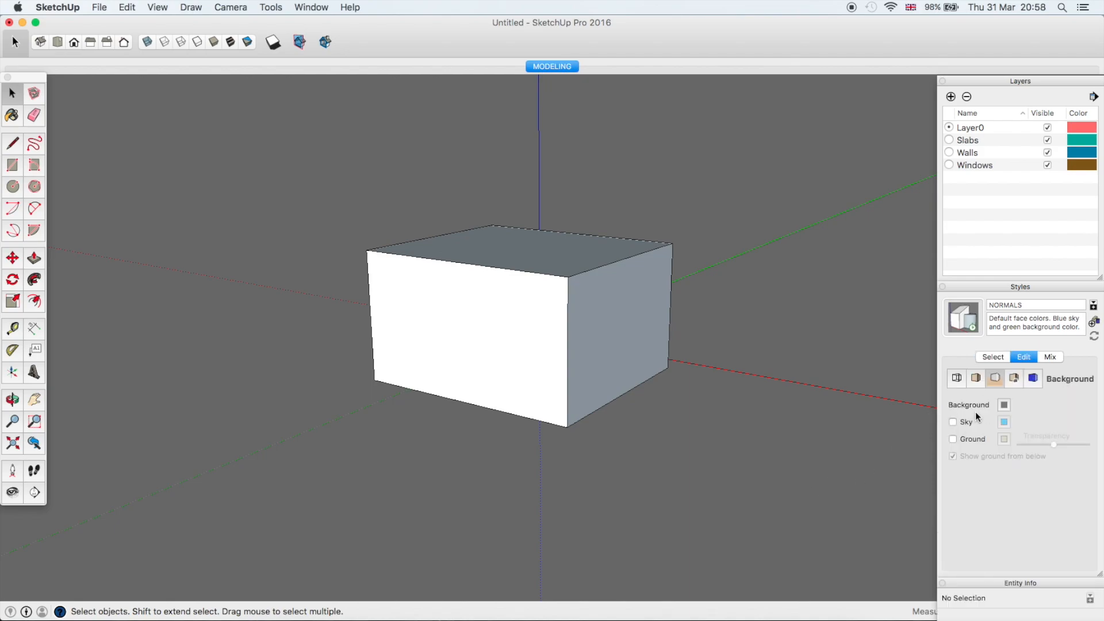
pyautogui.click(958, 378)
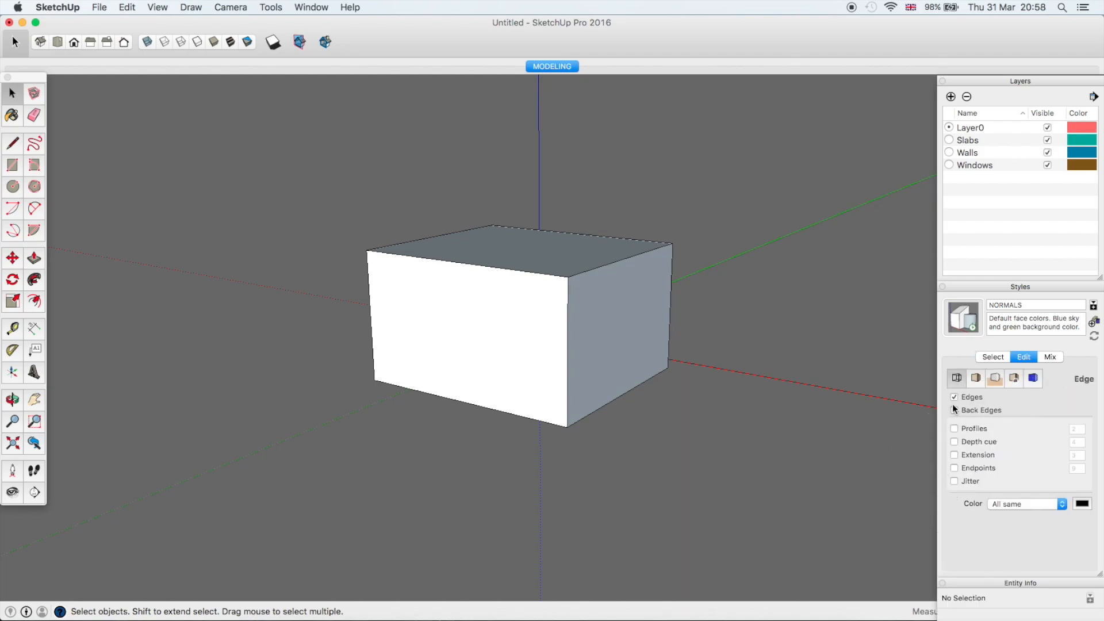
pyautogui.click(975, 378)
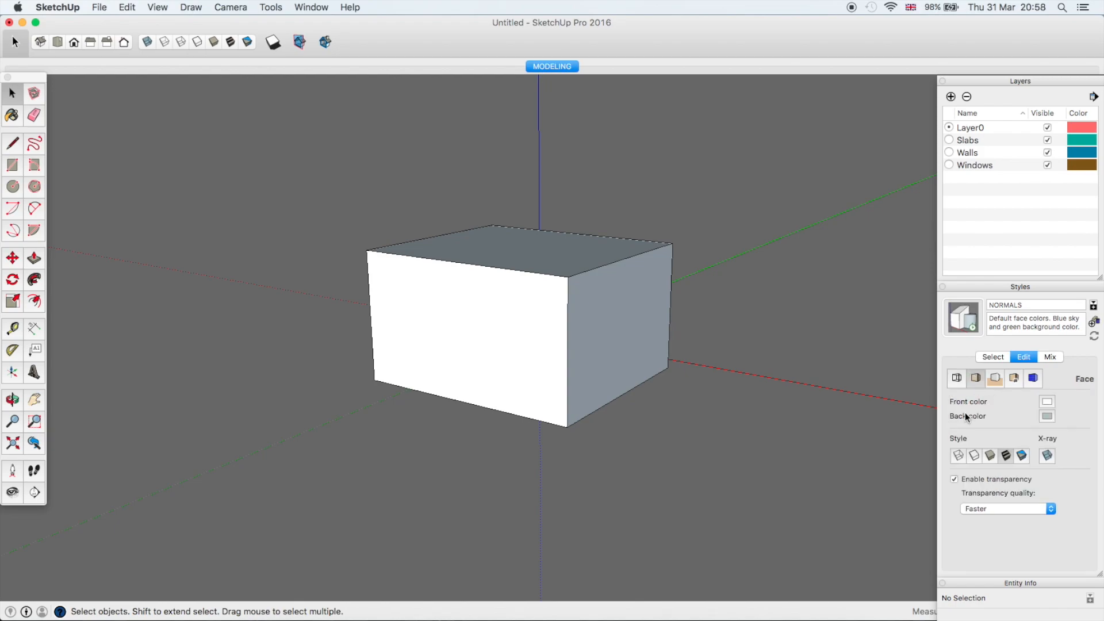
pyautogui.click(1047, 401)
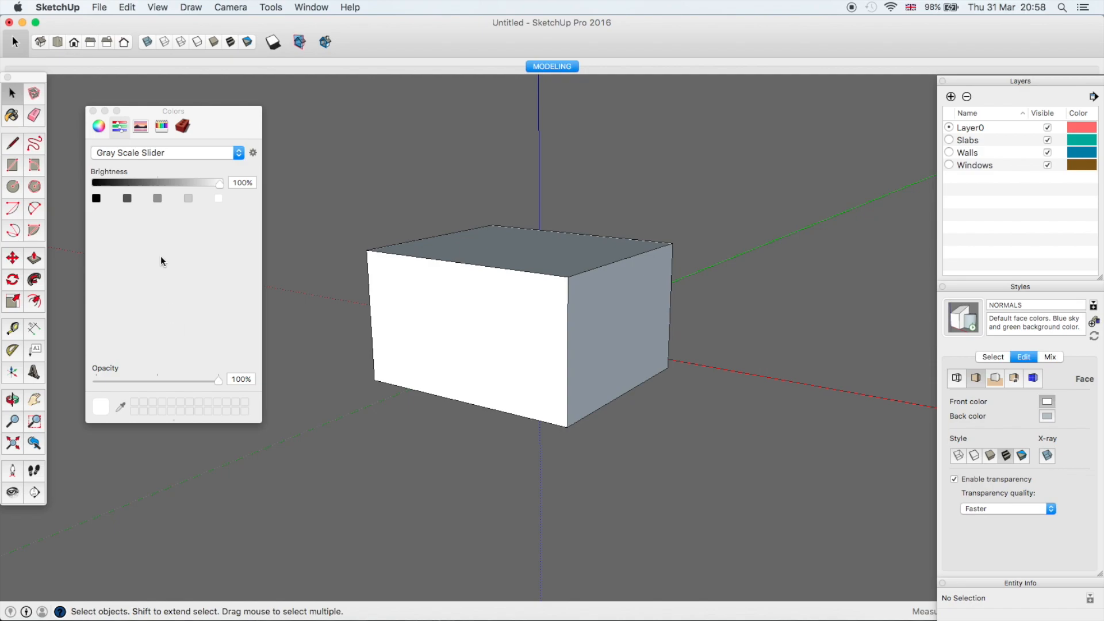
pyautogui.click(99, 126)
pyautogui.moveTo(135, 214); pyautogui.dragTo(92, 303)
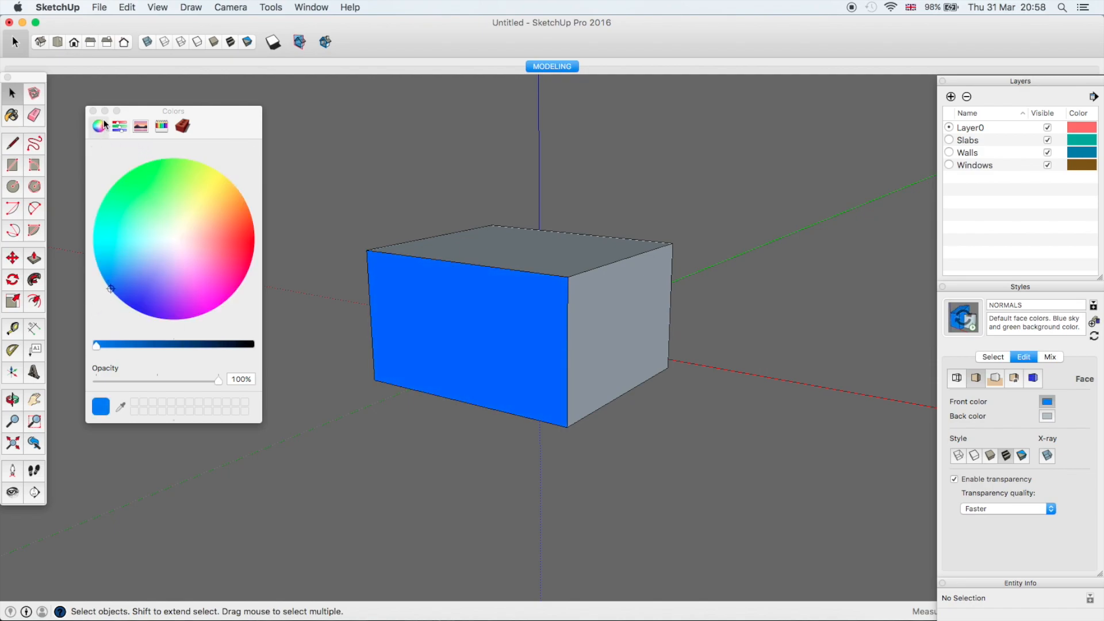
# Set the back face color of the NORMALS style to a dark orange and return to the style list.
pyautogui.click(1049, 417)
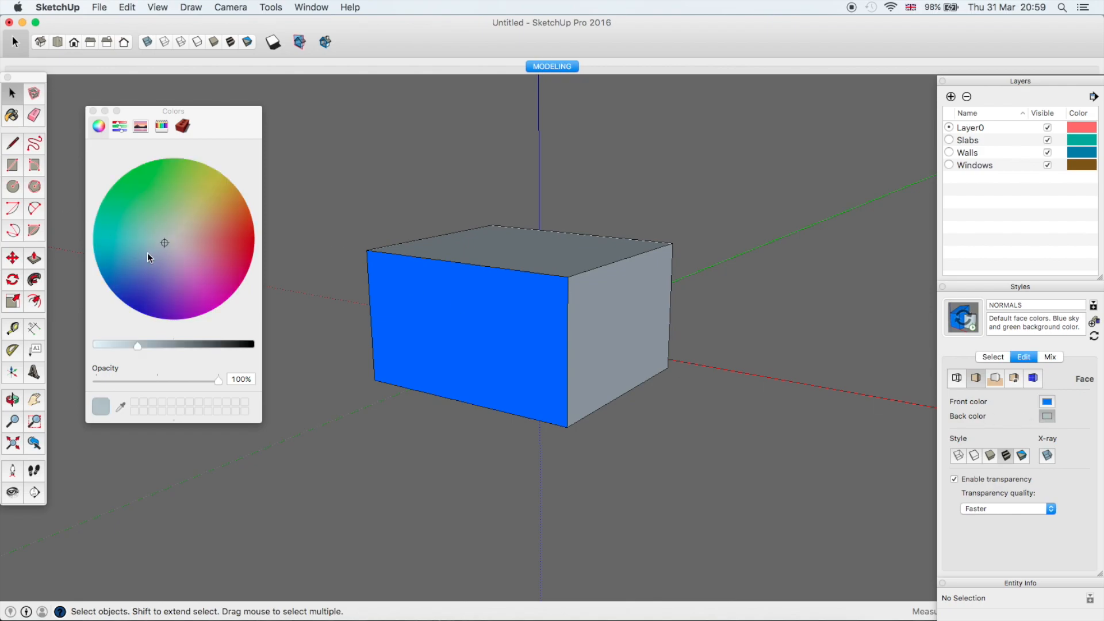
pyautogui.moveTo(170, 245); pyautogui.dragTo(280, 194)
pyautogui.click(93, 111)
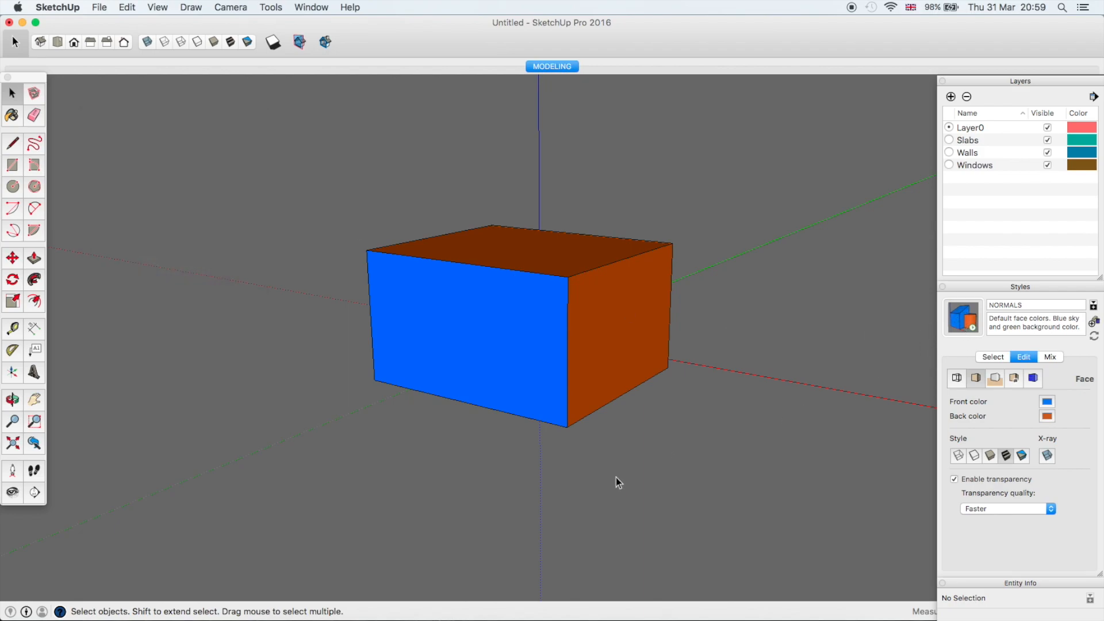
pyautogui.moveTo(577, 349); pyautogui.dragTo(861, 302, button='middle')
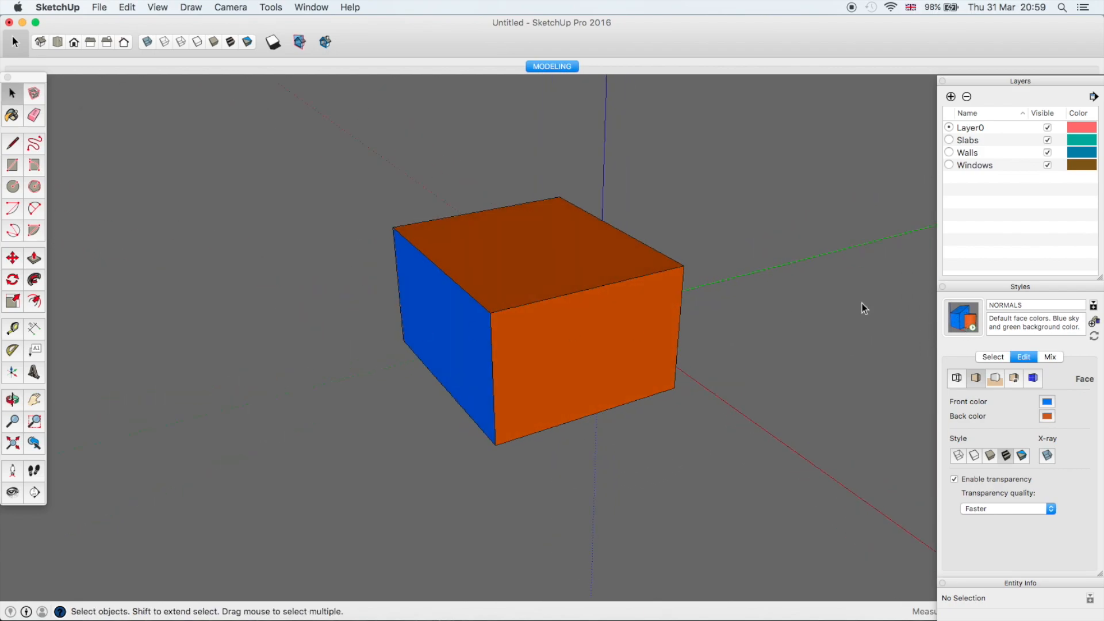
pyautogui.click(993, 357)
# Reverse the box's orange side face and orange top face so their blue fronts point outward.
pyautogui.moveTo(586, 297); pyautogui.dragTo(589, 349, button='middle')
pyautogui.rightClick(581, 346)
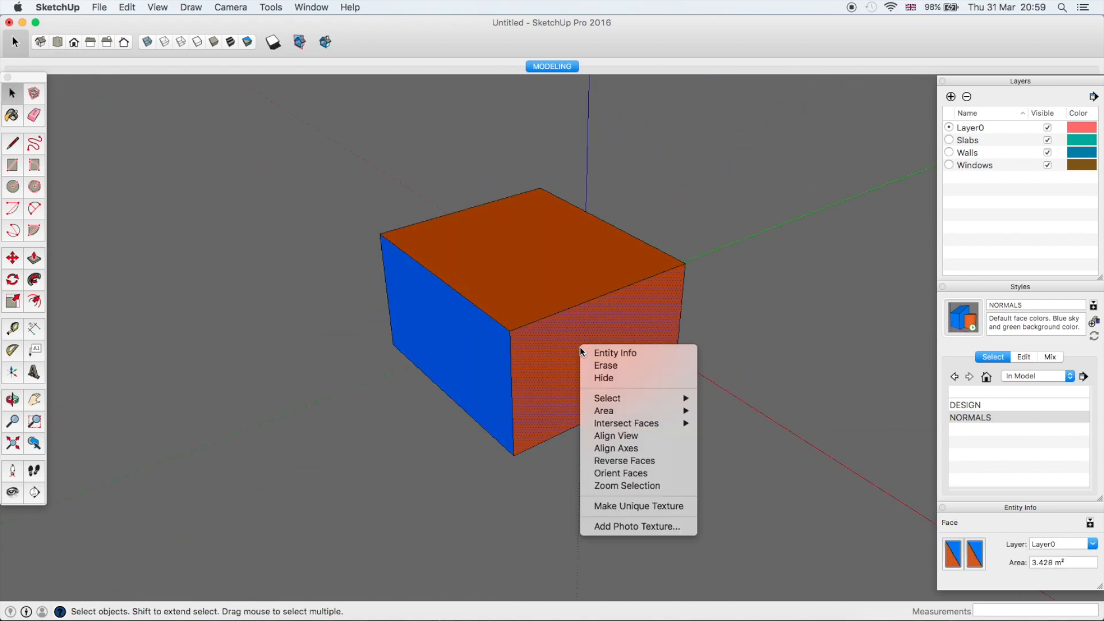
pyautogui.click(654, 460)
pyautogui.rightClick(525, 266)
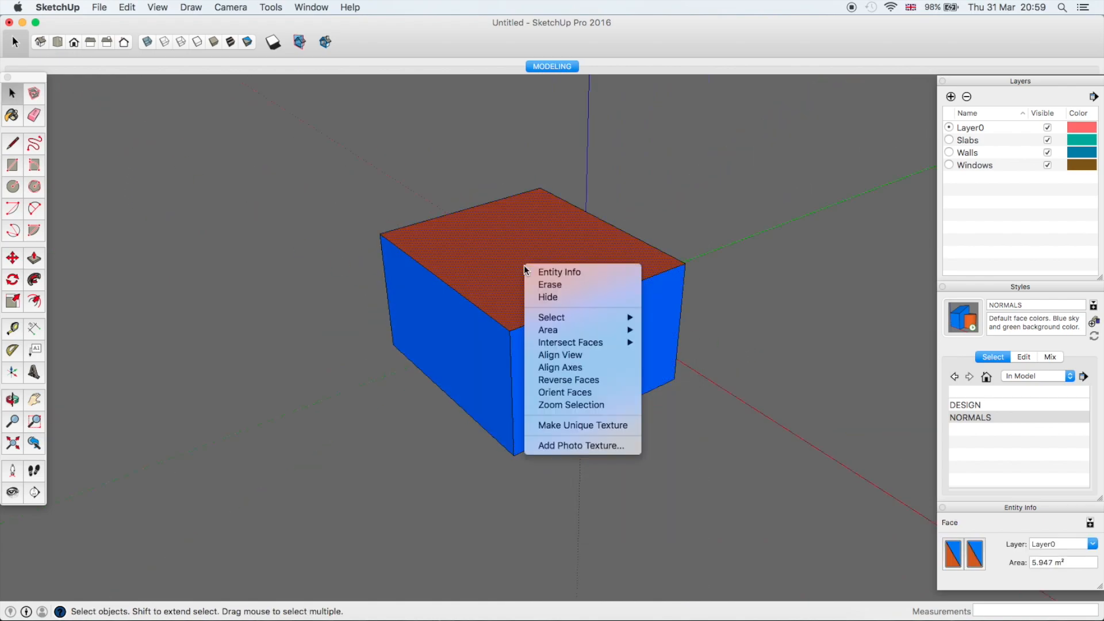
pyautogui.click(592, 379)
pyautogui.click(757, 430)
pyautogui.moveTo(555, 387); pyautogui.dragTo(604, 401, button='middle')
pyautogui.moveTo(653, 374); pyautogui.dragTo(621, 248, button='middle')
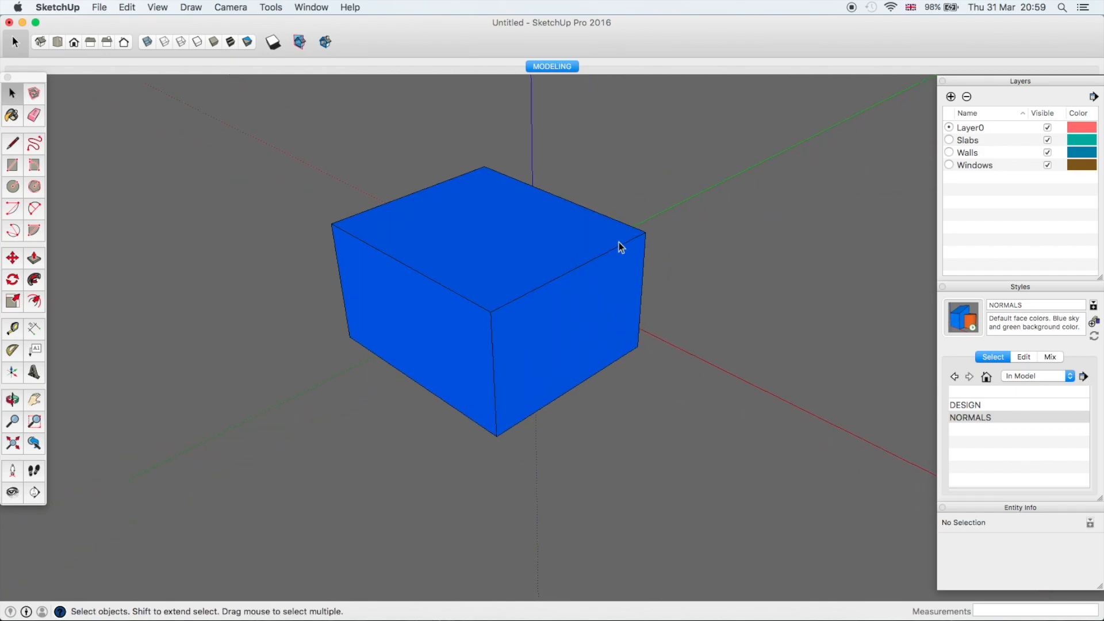
# Add a second scene with the NORMALS style and name it NORMAL.
pyautogui.rightClick(554, 69)
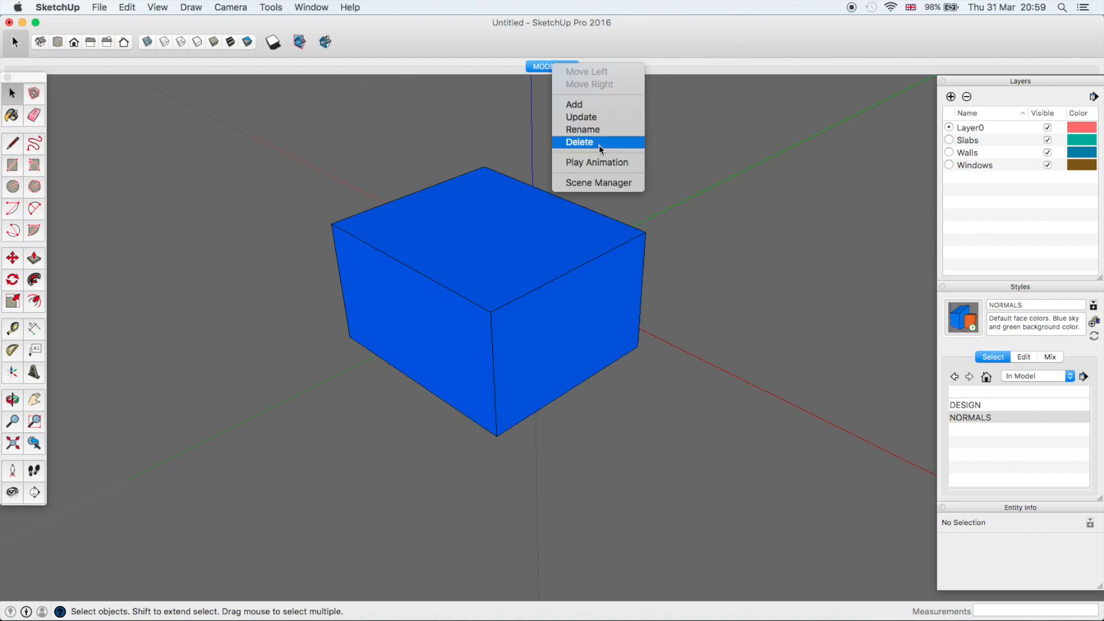
pyautogui.click(593, 105)
pyautogui.rightClick(577, 66)
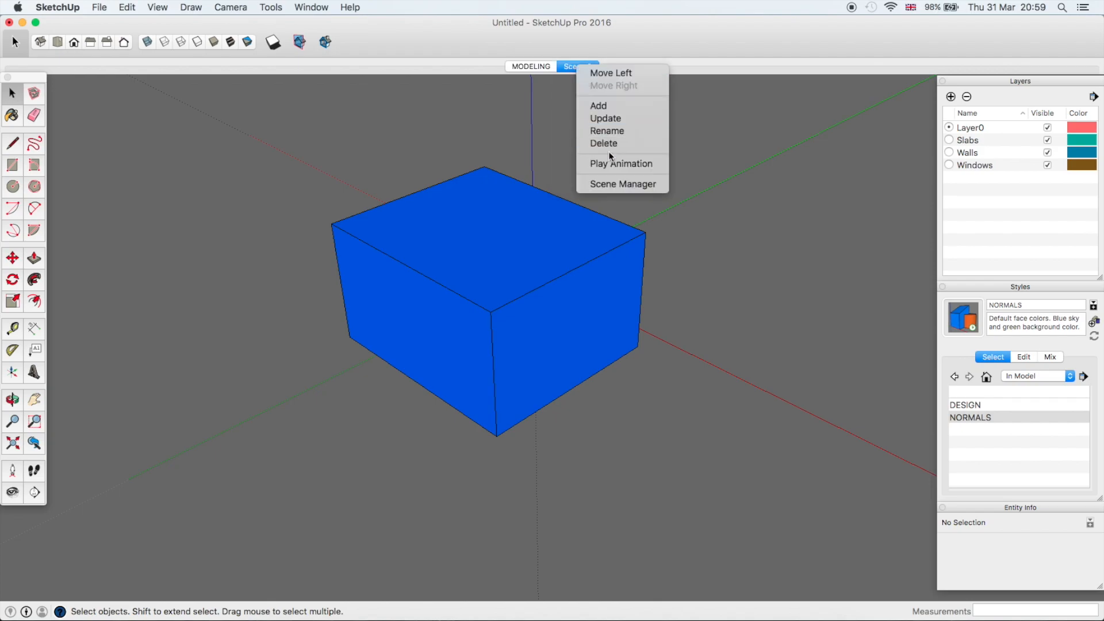
pyautogui.click(623, 130)
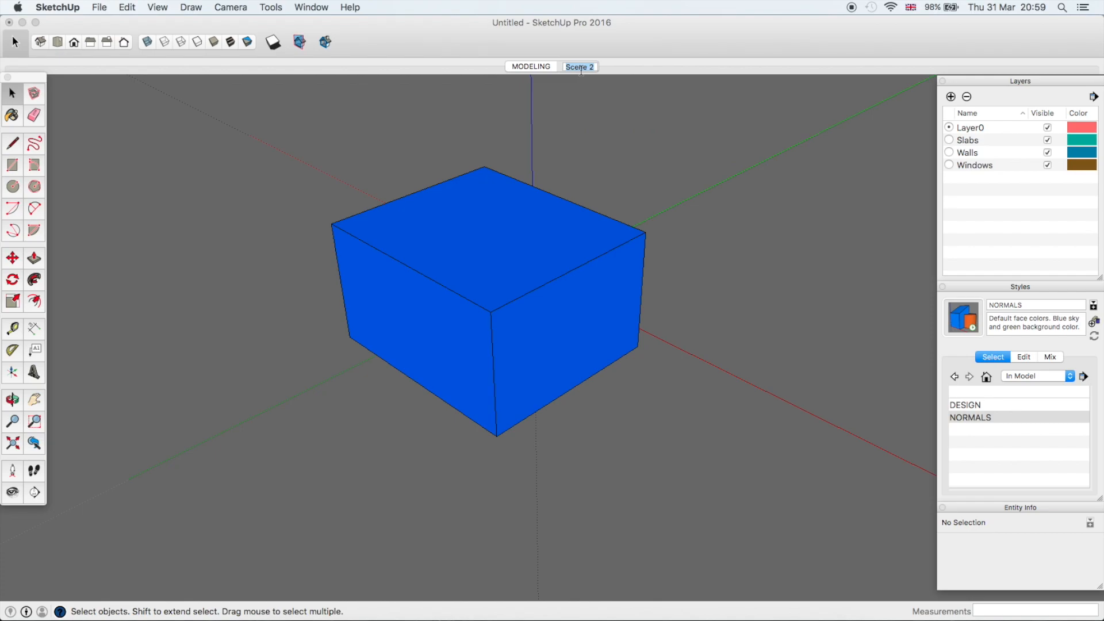
pyautogui.write('NORMAL')
pyautogui.press('Return')
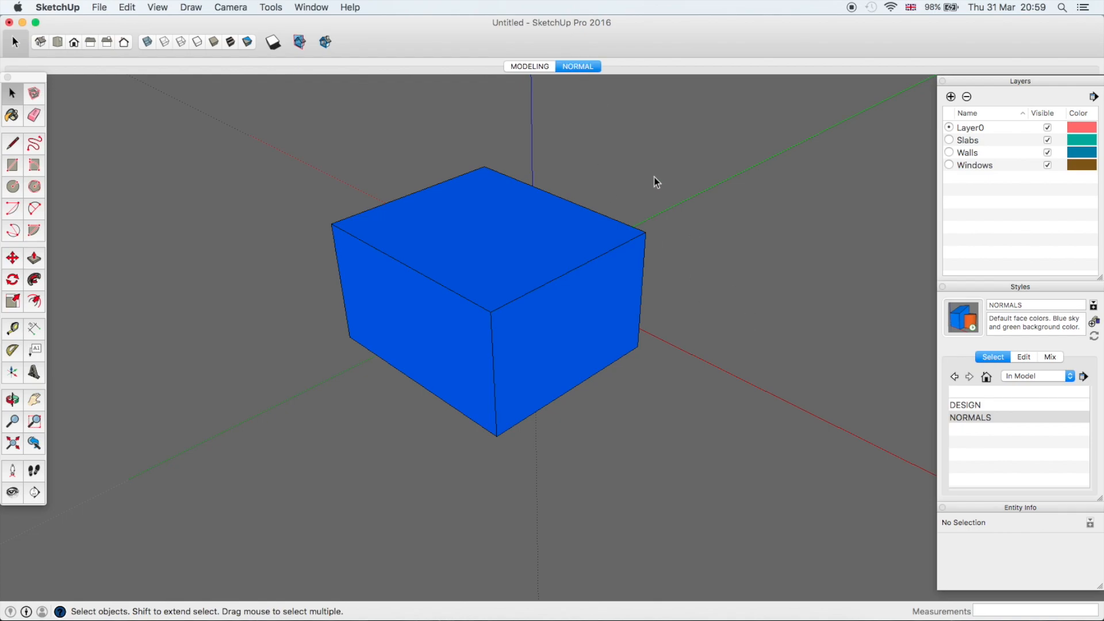
# Switch between the MODELING and NORMAL scenes and examine the box's faces in each style.
pyautogui.click(529, 67)
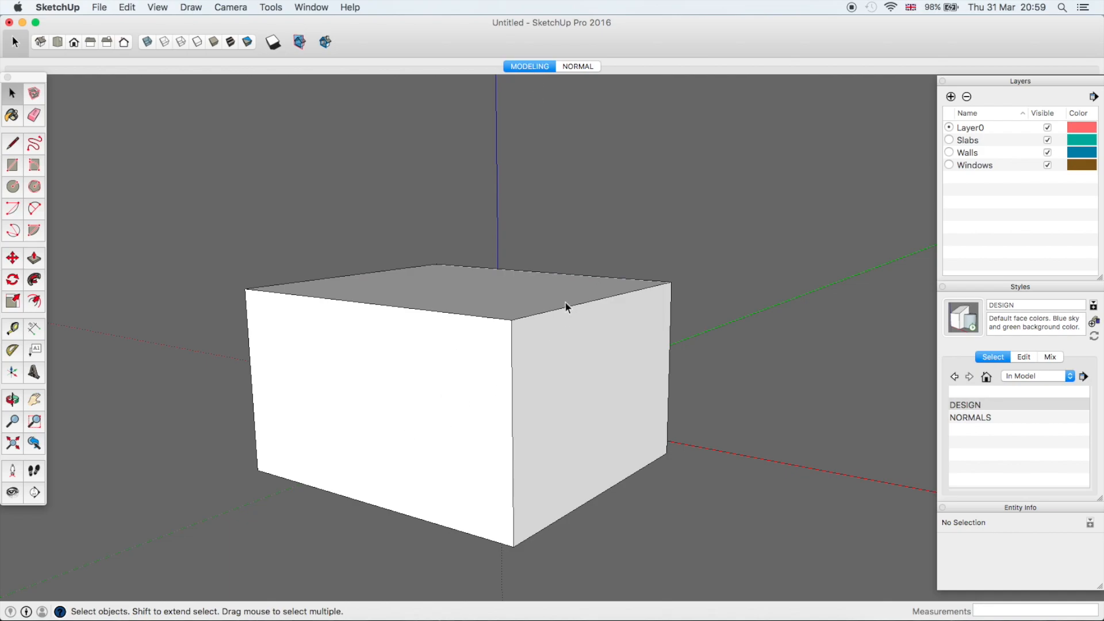
pyautogui.moveTo(566, 331); pyautogui.dragTo(497, 325, button='middle')
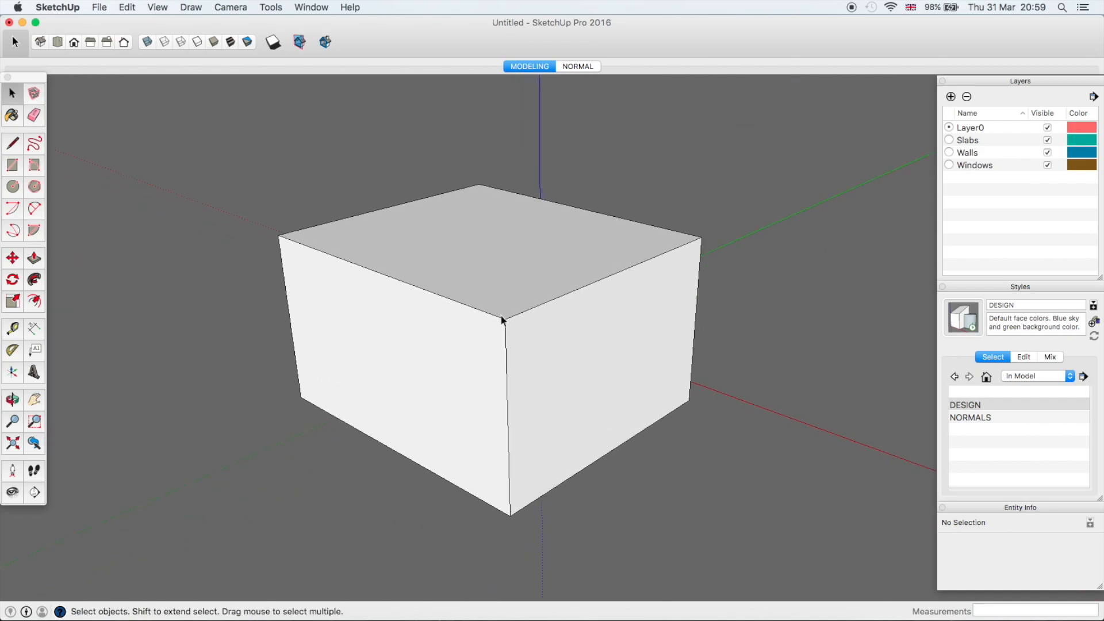
pyautogui.click(577, 66)
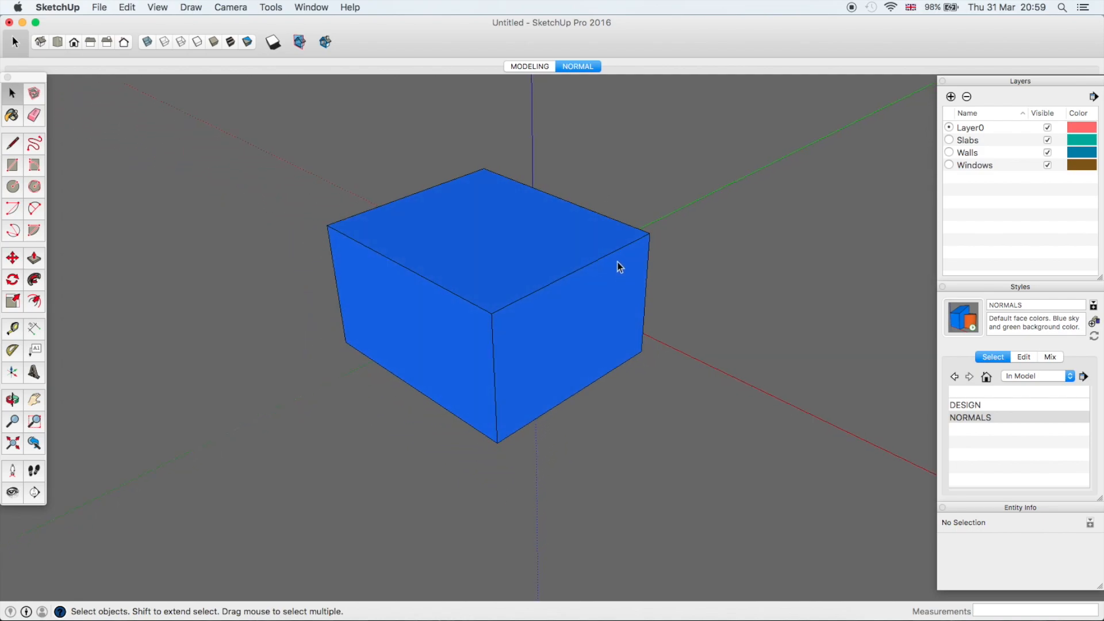
pyautogui.moveTo(631, 335); pyautogui.dragTo(574, 375, button='middle')
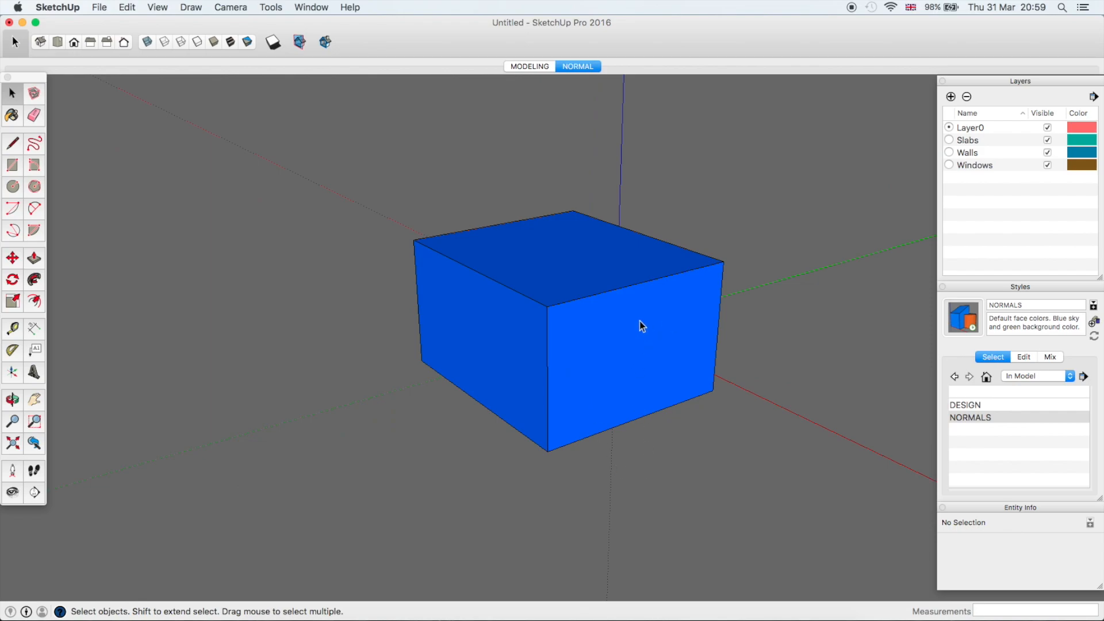
# Create a new style based on NORMALS, name it LAYERS, and return to the style list.
pyautogui.keyDown('shift'); pyautogui.moveTo(674, 319); pyautogui.dragTo(627, 307, button='middle'); pyautogui.keyUp('shift')
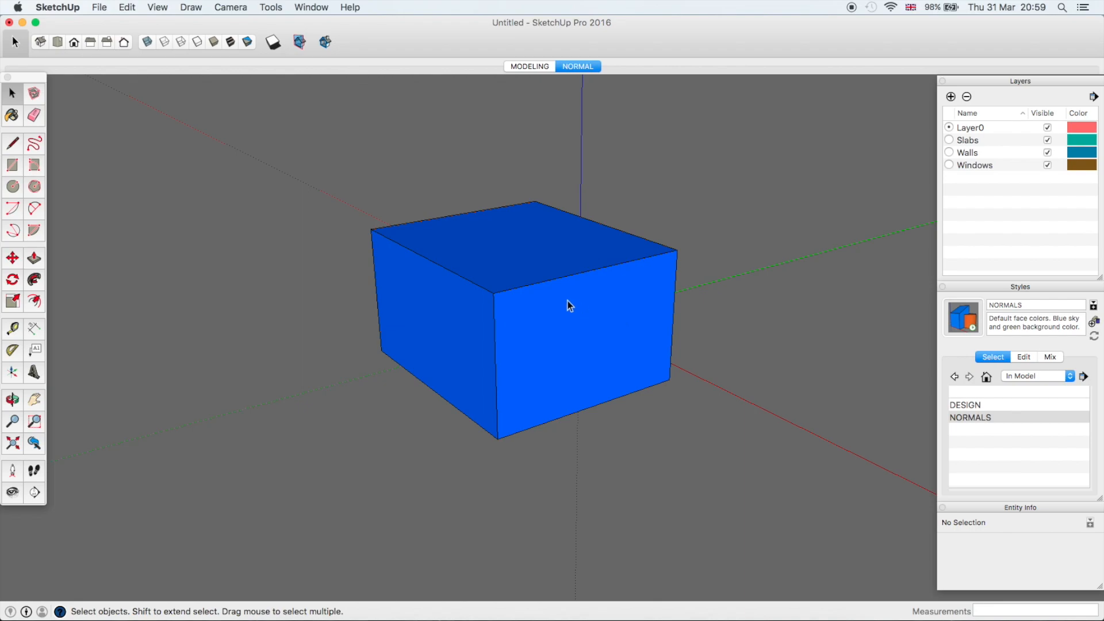
pyautogui.moveTo(567, 305); pyautogui.dragTo(597, 332, button='middle')
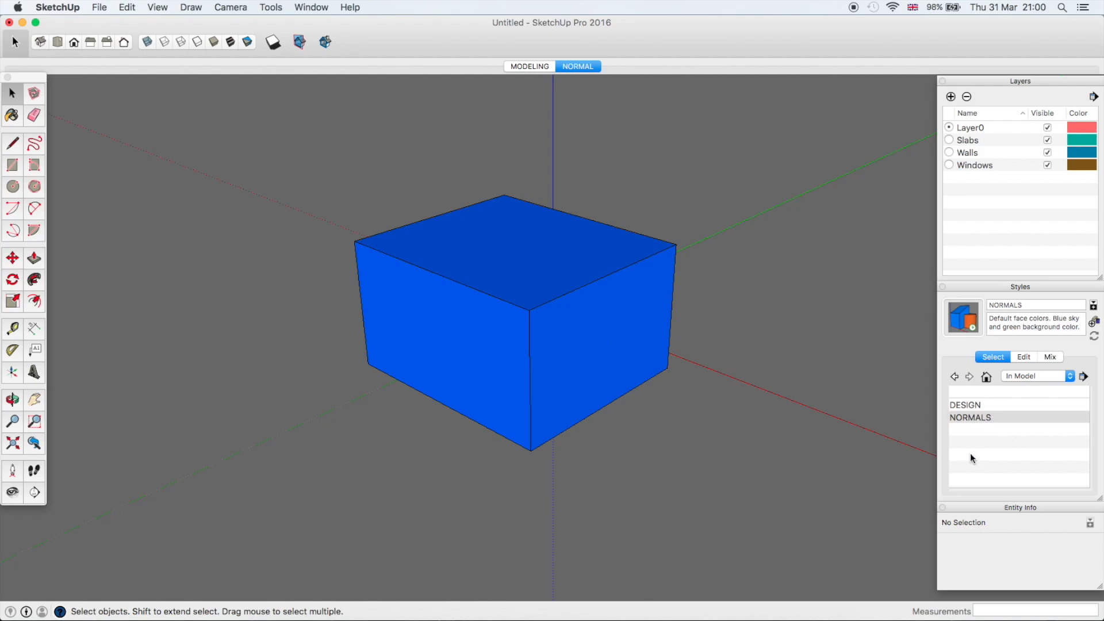
pyautogui.click(1041, 304)
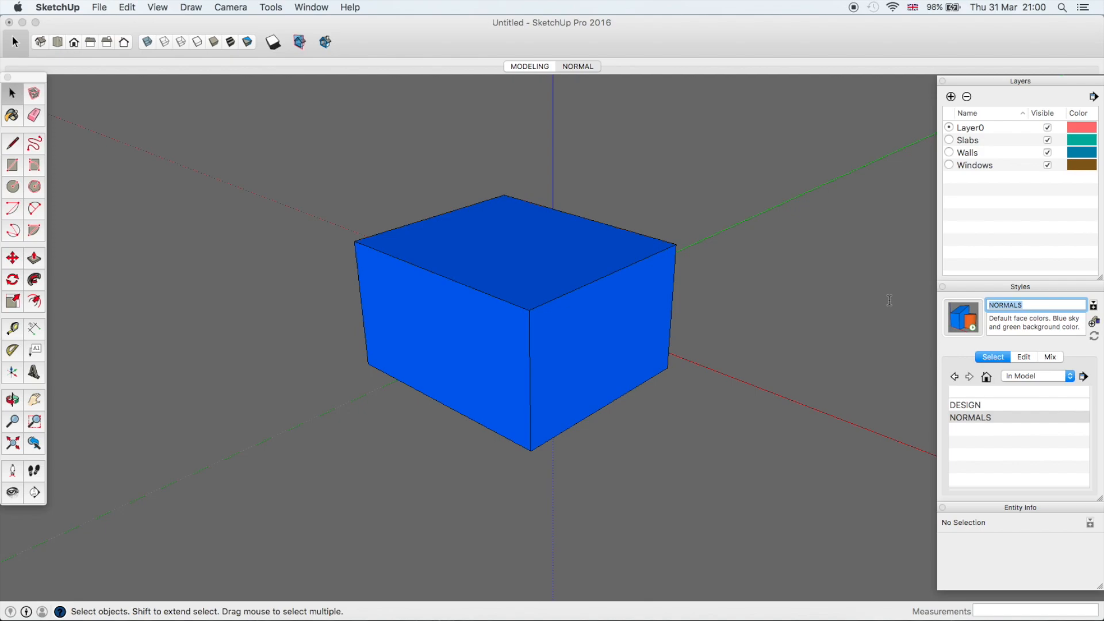
pyautogui.click(1095, 321)
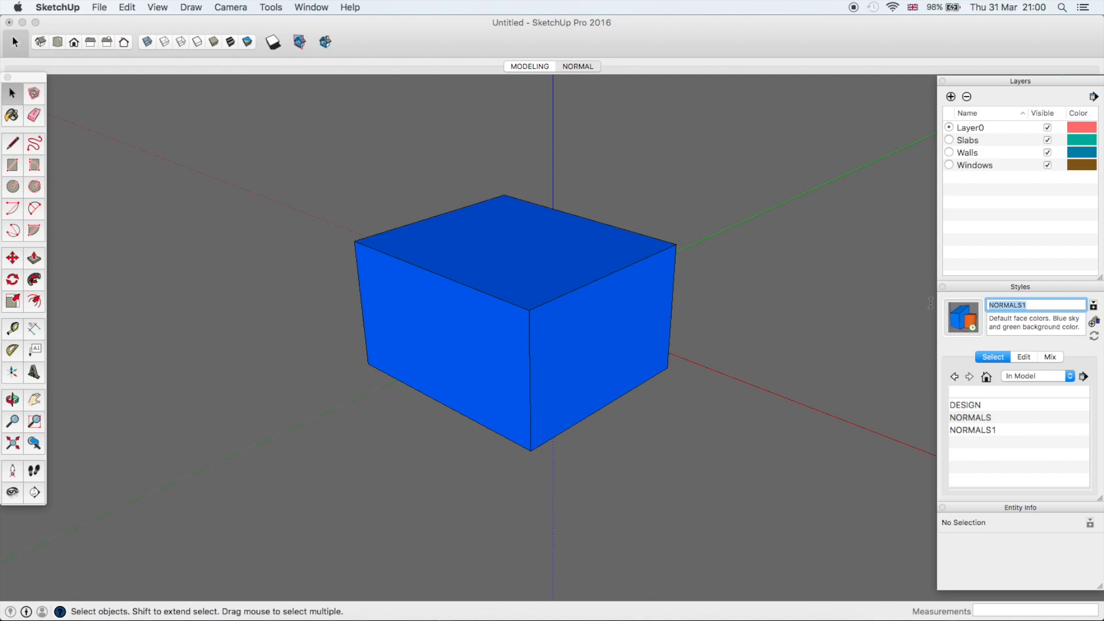
pyautogui.write('LAYERS')
pyautogui.press('Return')
pyautogui.click(1024, 356)
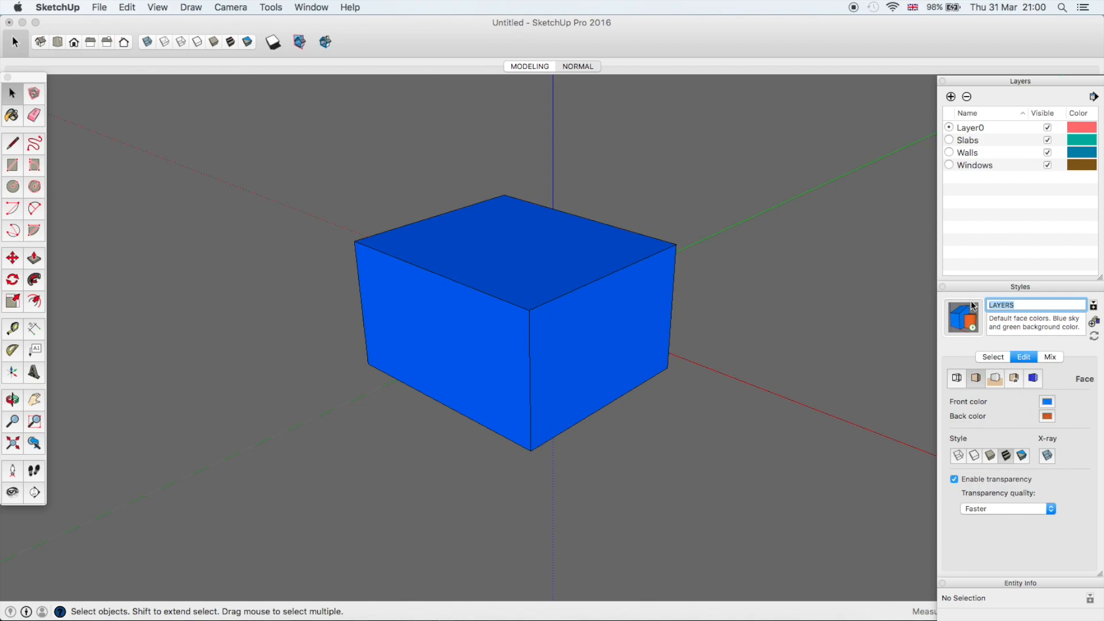
pyautogui.click(1065, 303)
pyautogui.click(998, 355)
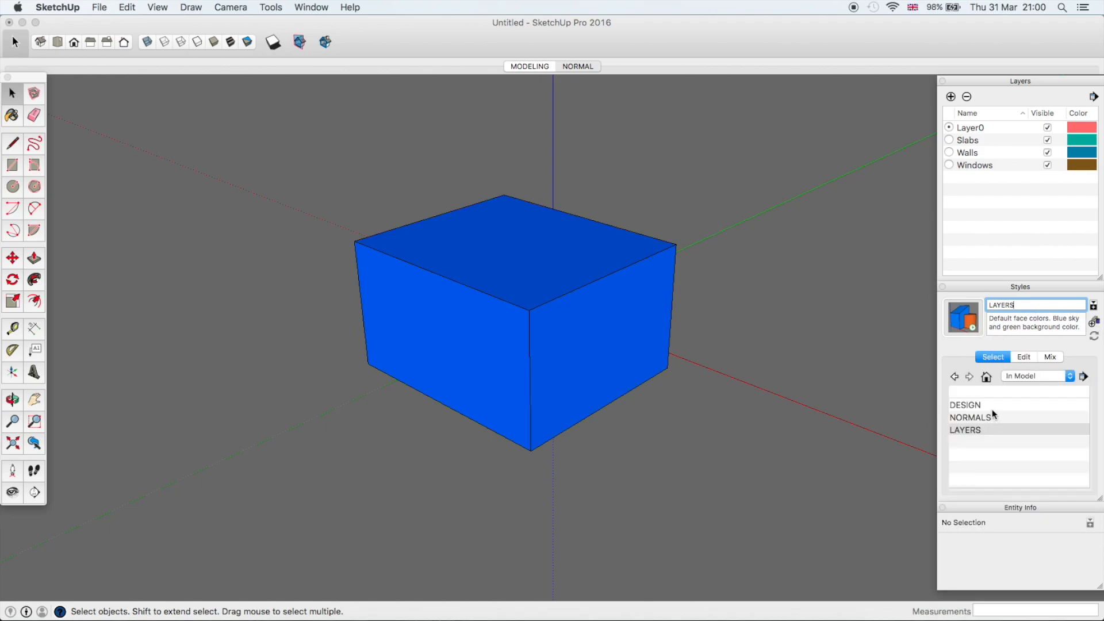
# Delete the LAYERS style that was based on NORMALS from the model.
pyautogui.rightClick(972, 430)
pyautogui.click(1000, 436)
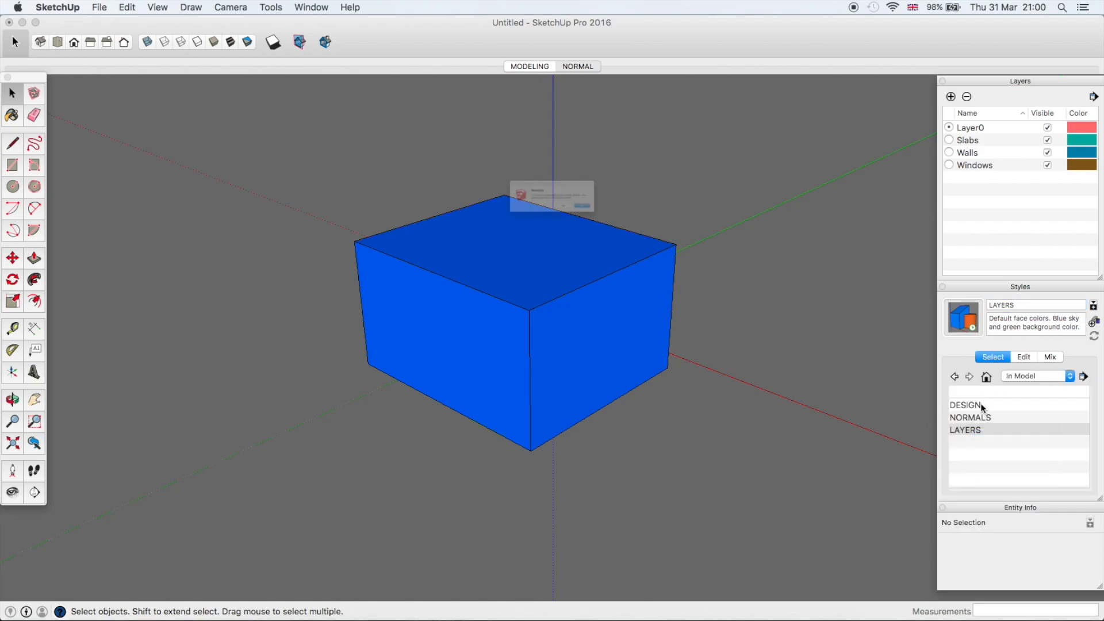
pyautogui.press('Return')
# Create a new style based on DESIGN and name it LAYERS.
pyautogui.click(962, 405)
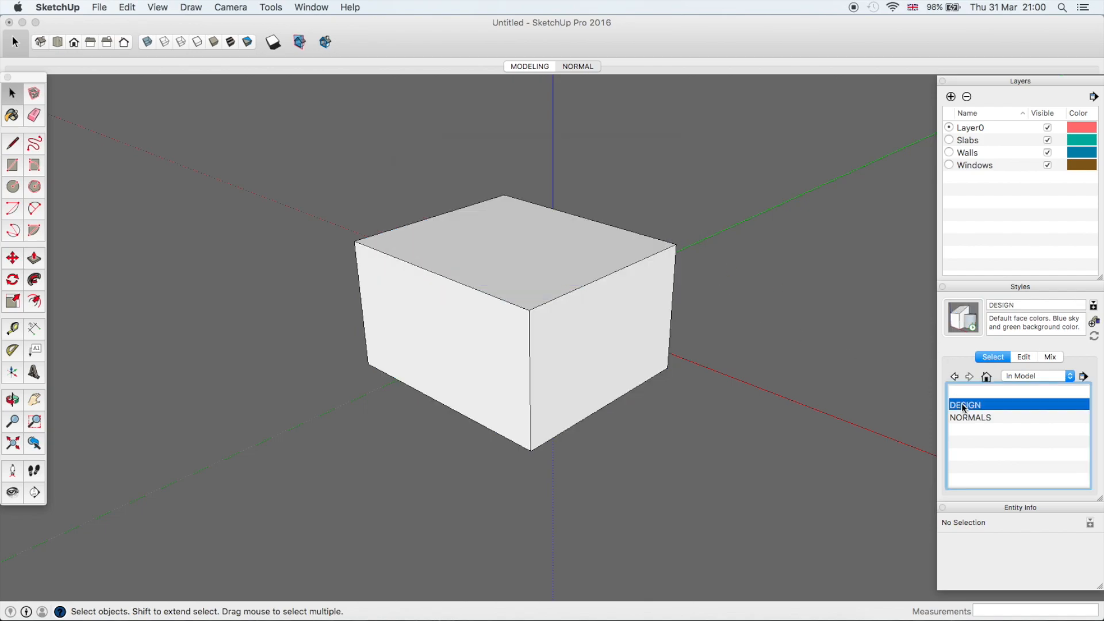
pyautogui.click(972, 407)
pyautogui.click(1093, 321)
pyautogui.write('LAYERS')
pyautogui.press('Return')
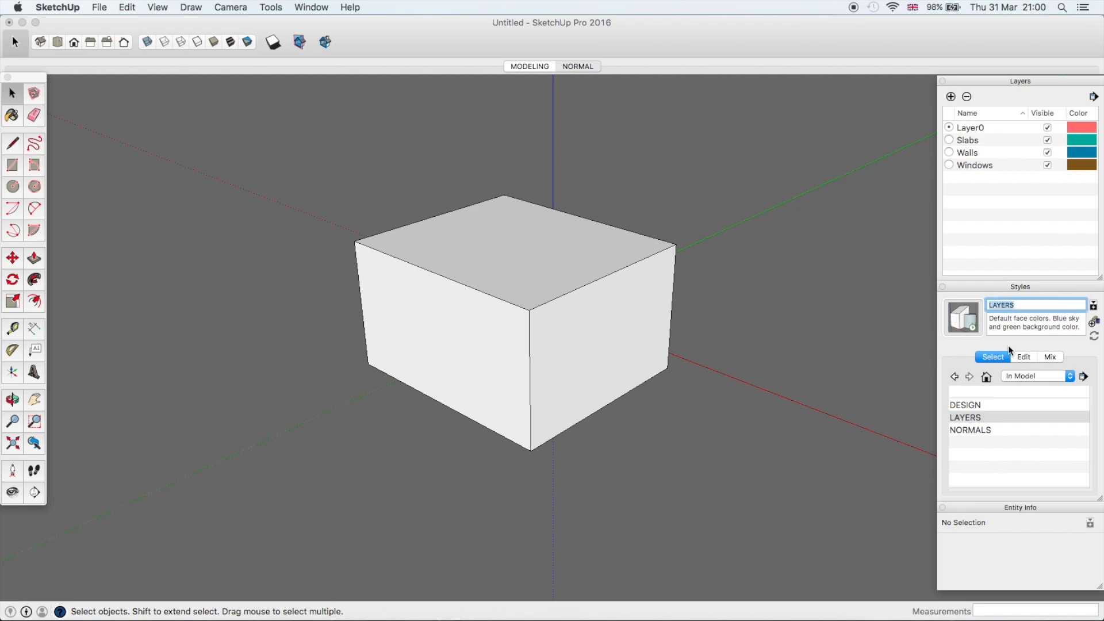
# Enable Color by Layer in the LAYERS style's modeling settings, update the style, and return to the style list.
pyautogui.click(1023, 357)
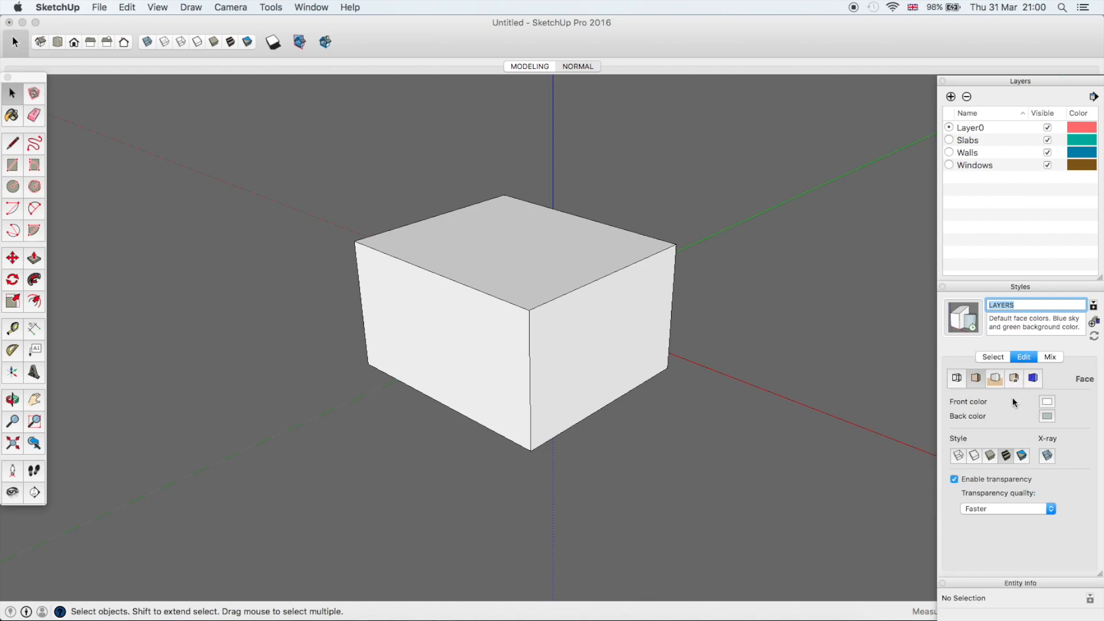
pyautogui.click(1035, 379)
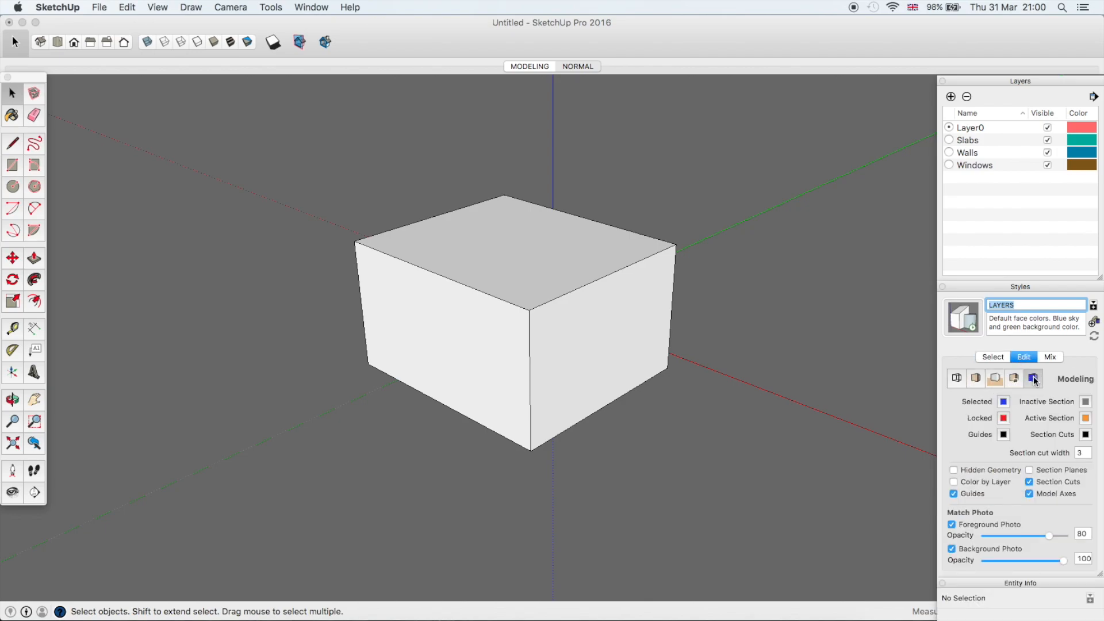
pyautogui.click(954, 482)
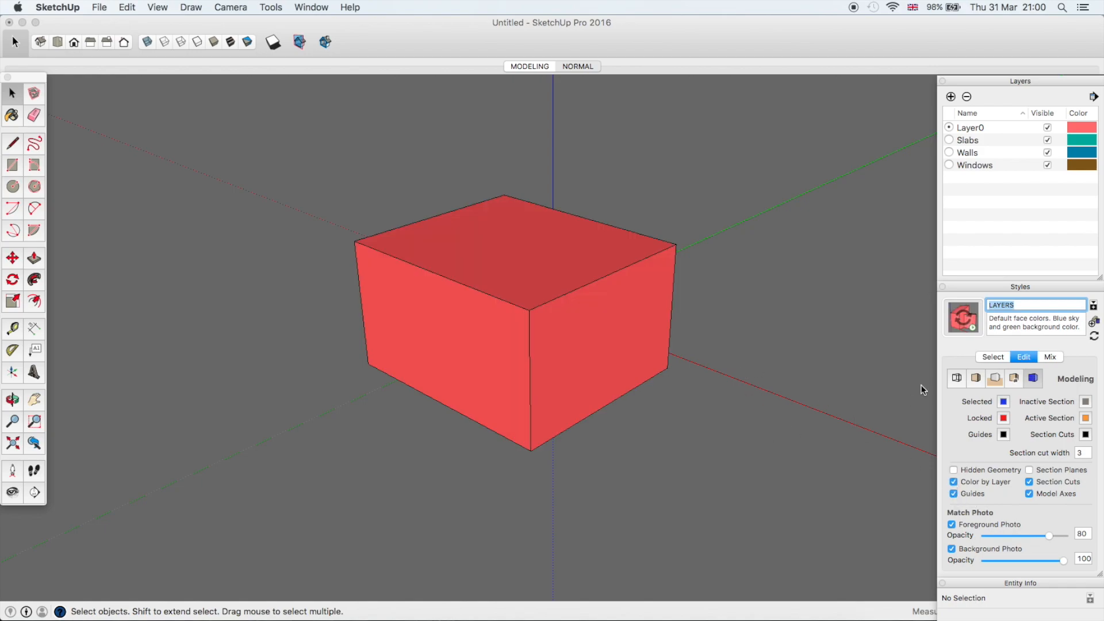
pyautogui.click(988, 356)
pyautogui.click(730, 367)
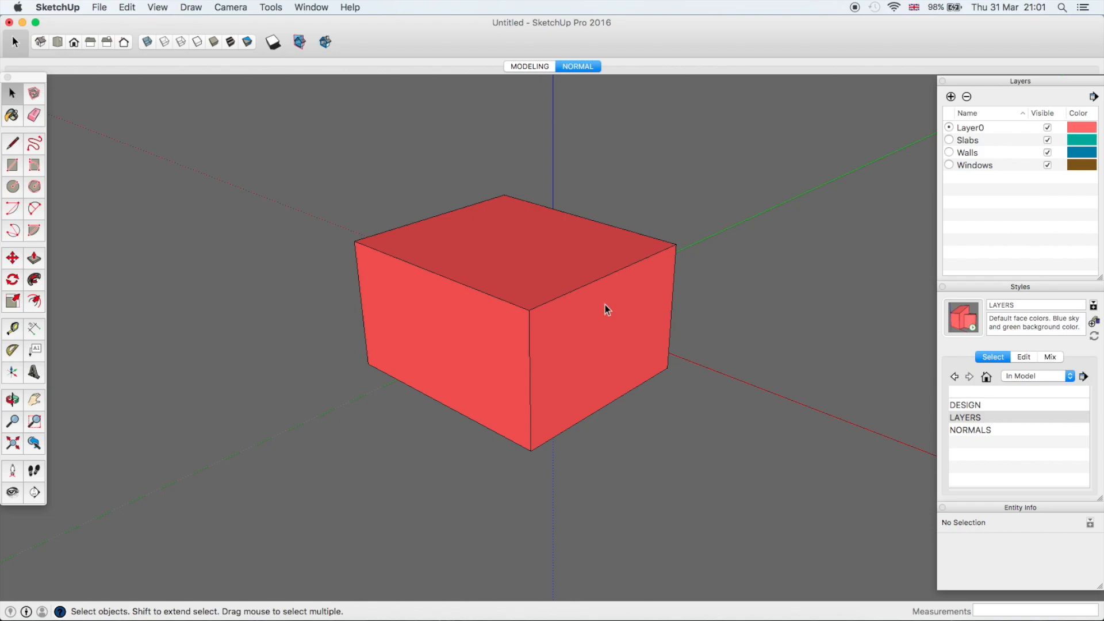
# Set the color of Layer0 to yellow and close the color picker.
pyautogui.moveTo(605, 305)
pyautogui.mouseDown(button='middle')
pyautogui.moveTo(606, 335)
pyautogui.moveTo(630, 352)
pyautogui.mouseUp(button='middle')
pyautogui.scroll(-4, 630, 351)
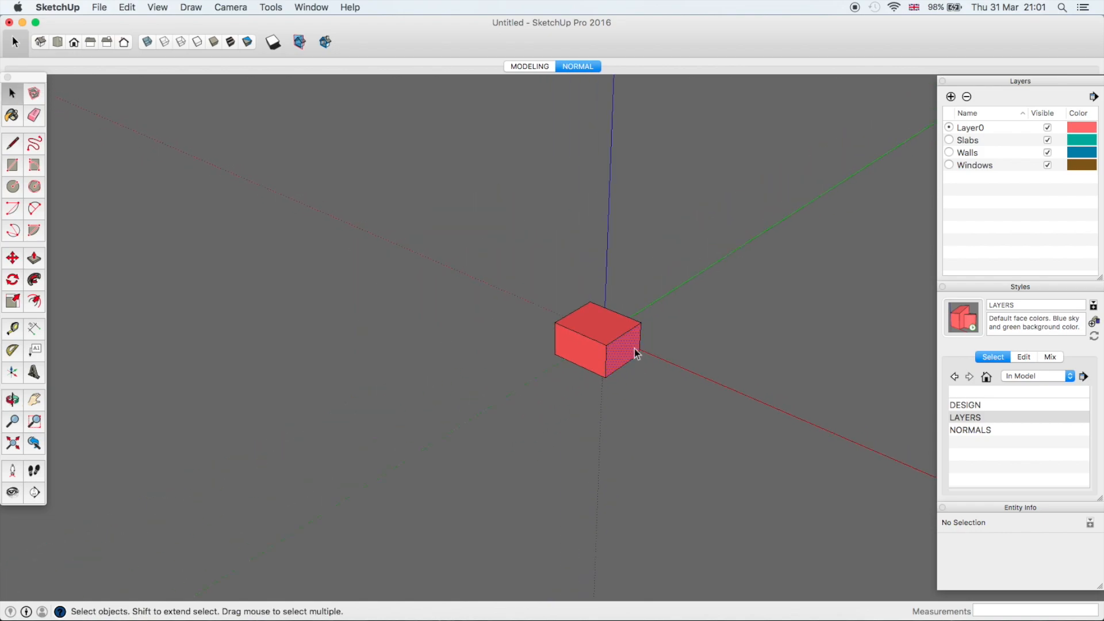
pyautogui.scroll(5, 636, 352)
pyautogui.tripleClick(623, 350)
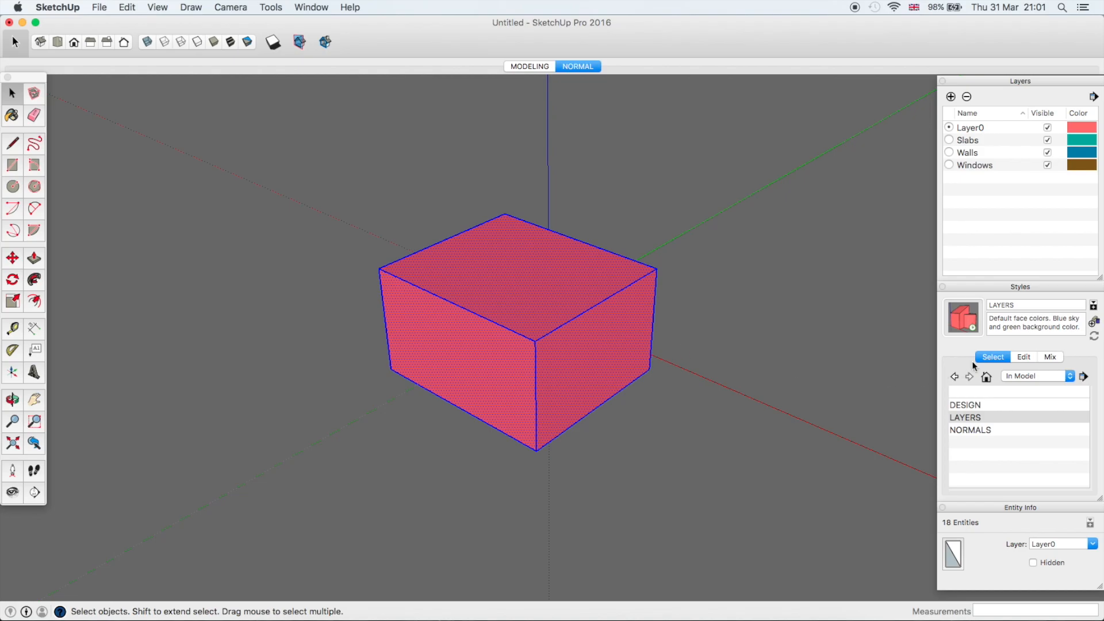
pyautogui.click(821, 327)
pyautogui.moveTo(676, 331); pyautogui.dragTo(658, 316, button='middle')
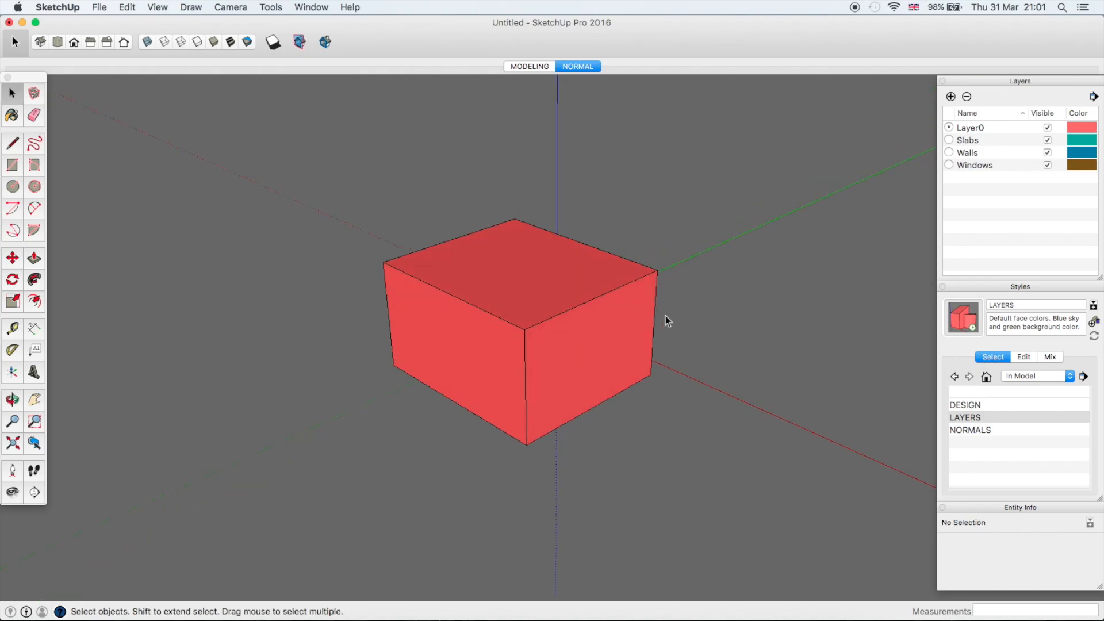
pyautogui.click(1091, 129)
pyautogui.moveTo(214, 233); pyautogui.dragTo(216, 171)
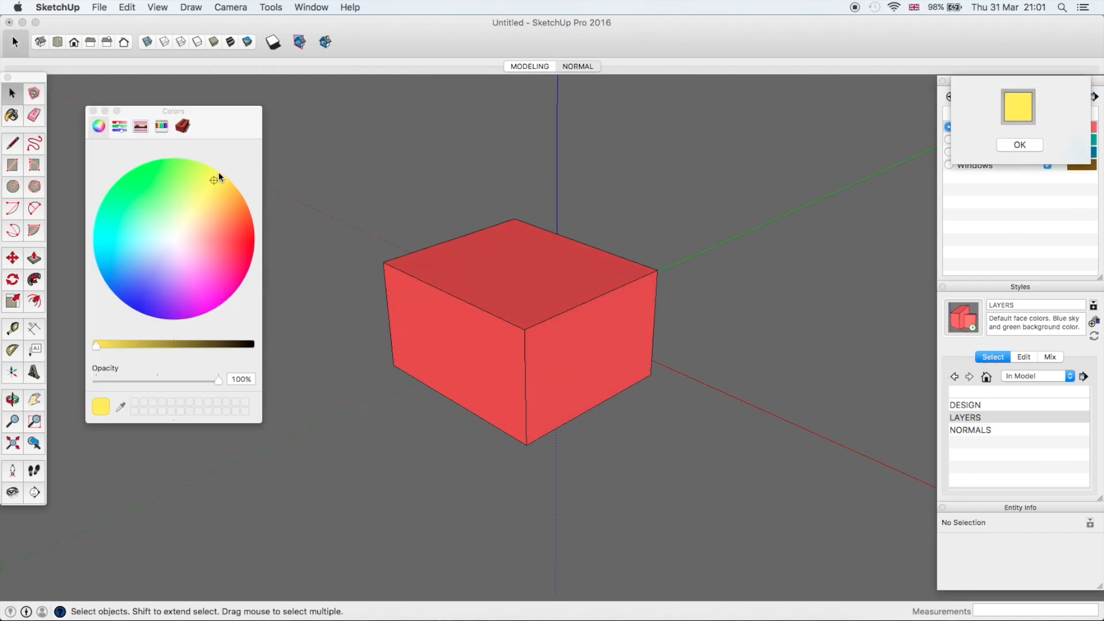
pyautogui.click(1020, 146)
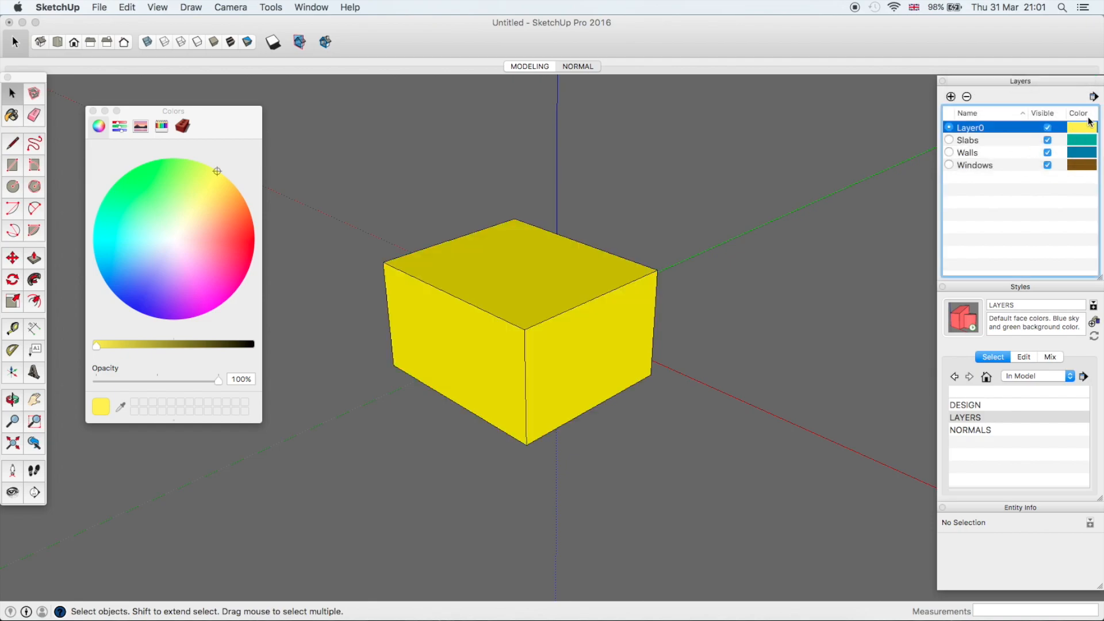
pyautogui.click(93, 111)
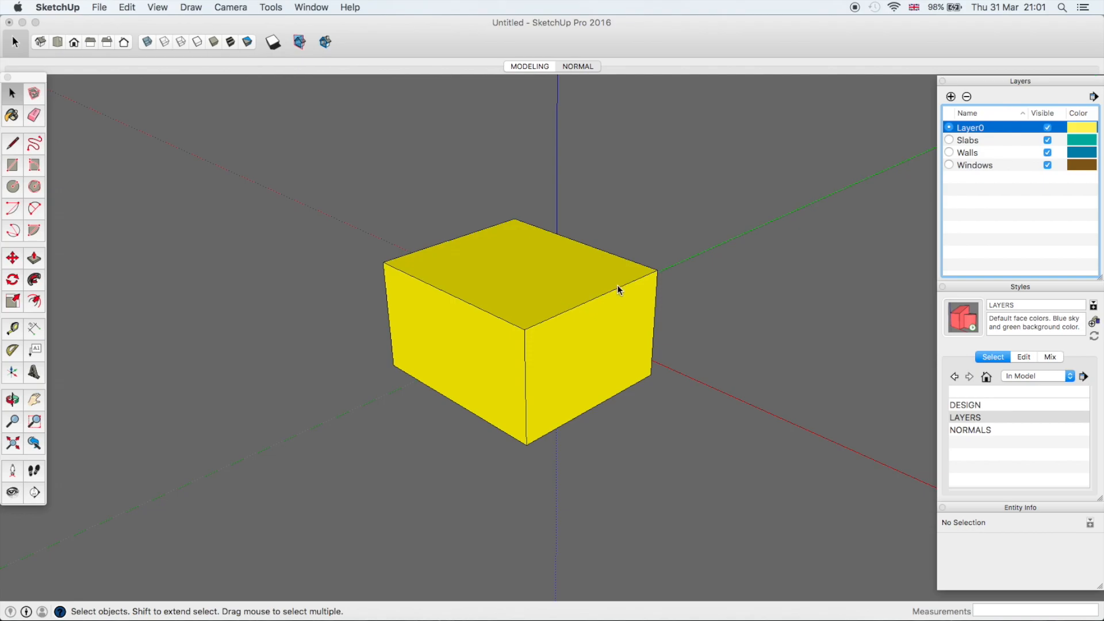
# Turn the whole yellow box into a component named Box.
pyautogui.tripleClick(546, 266)
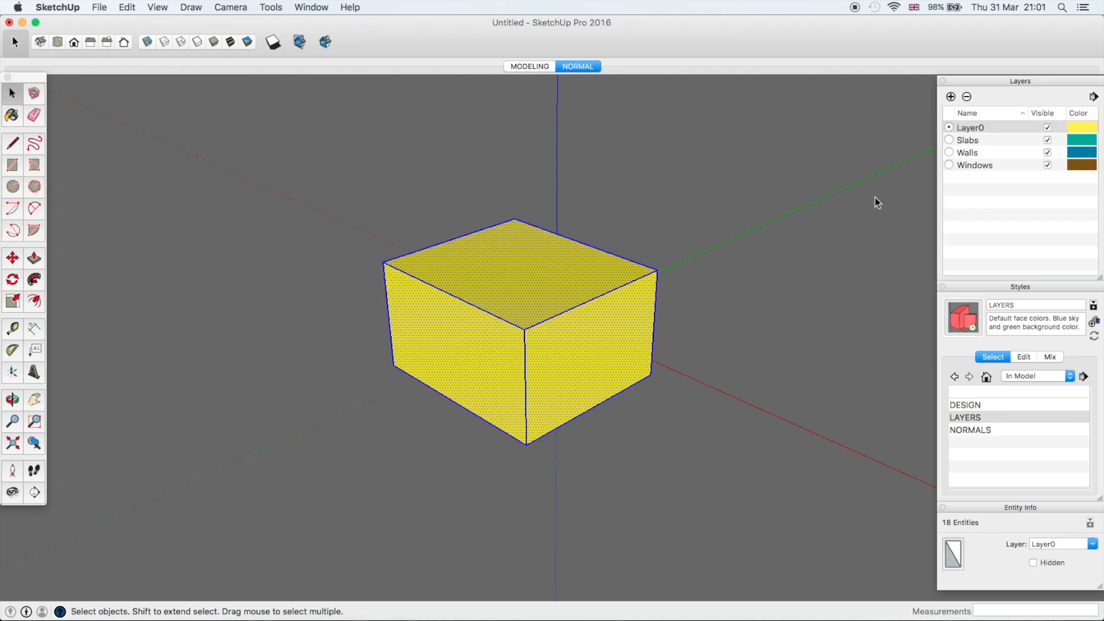
pyautogui.press('g')
pyautogui.write('B')
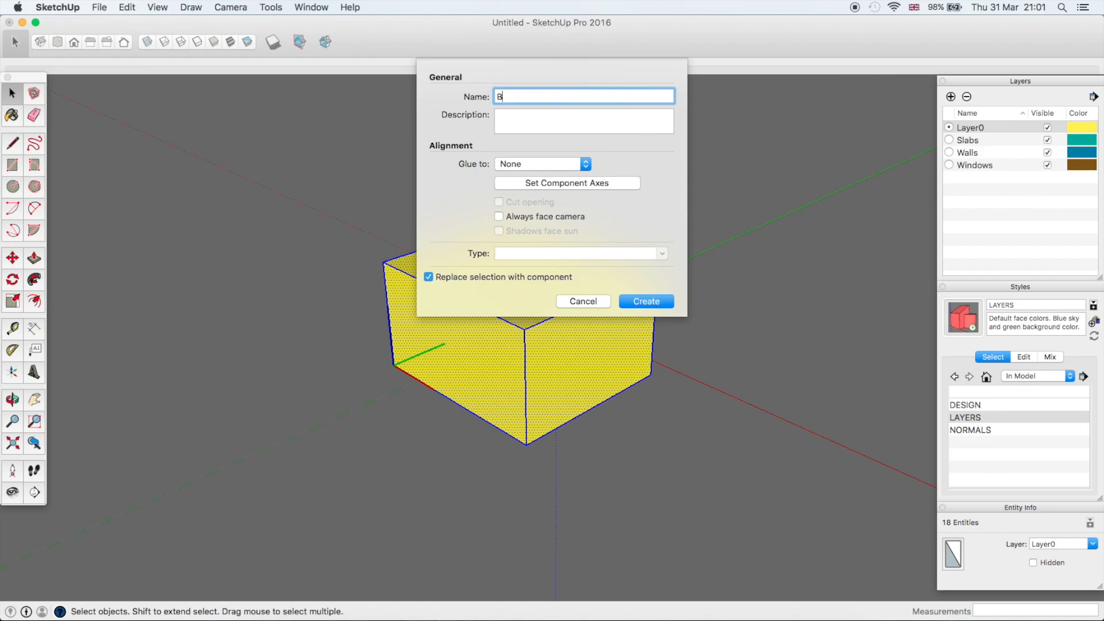
pyautogui.press('Return')
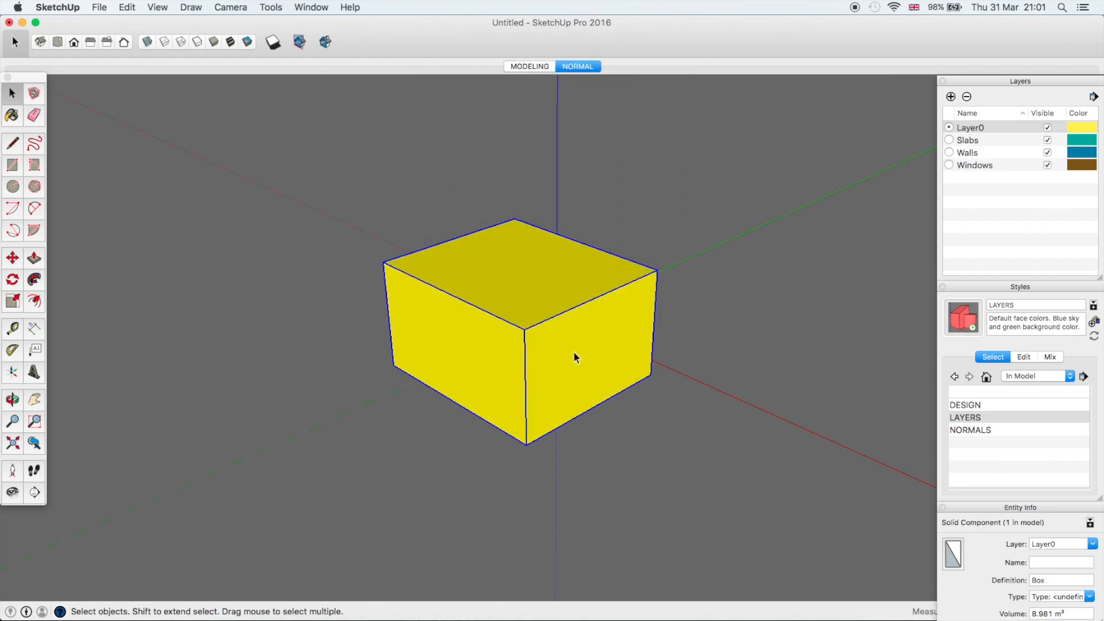
# Copy the Box component twice, placing one copy to its right and another behind the two boxes.
pyautogui.scroll(-2, 537, 357)
pyautogui.press('m')
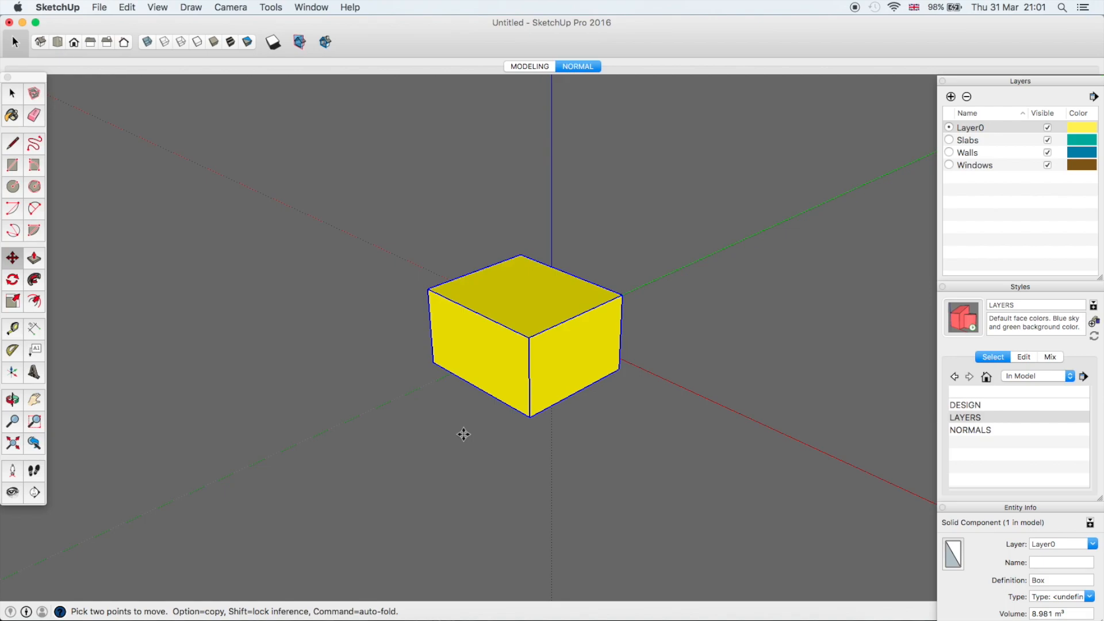
pyautogui.click(463, 434)
pyautogui.press('alt')
pyautogui.click(693, 431)
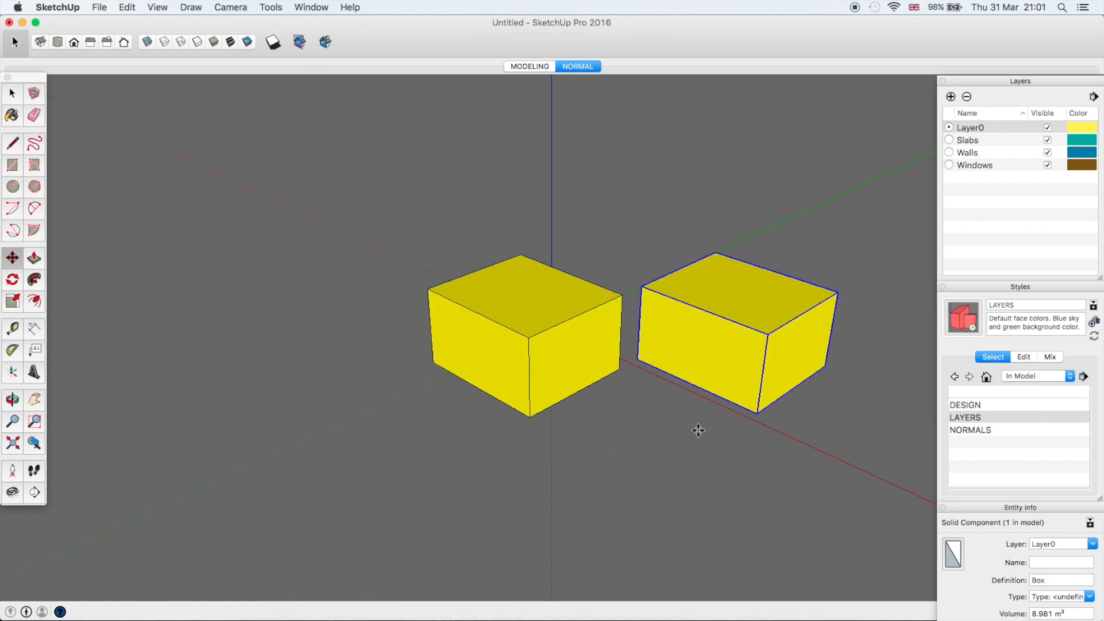
pyautogui.click(666, 451)
pyautogui.press('alt')
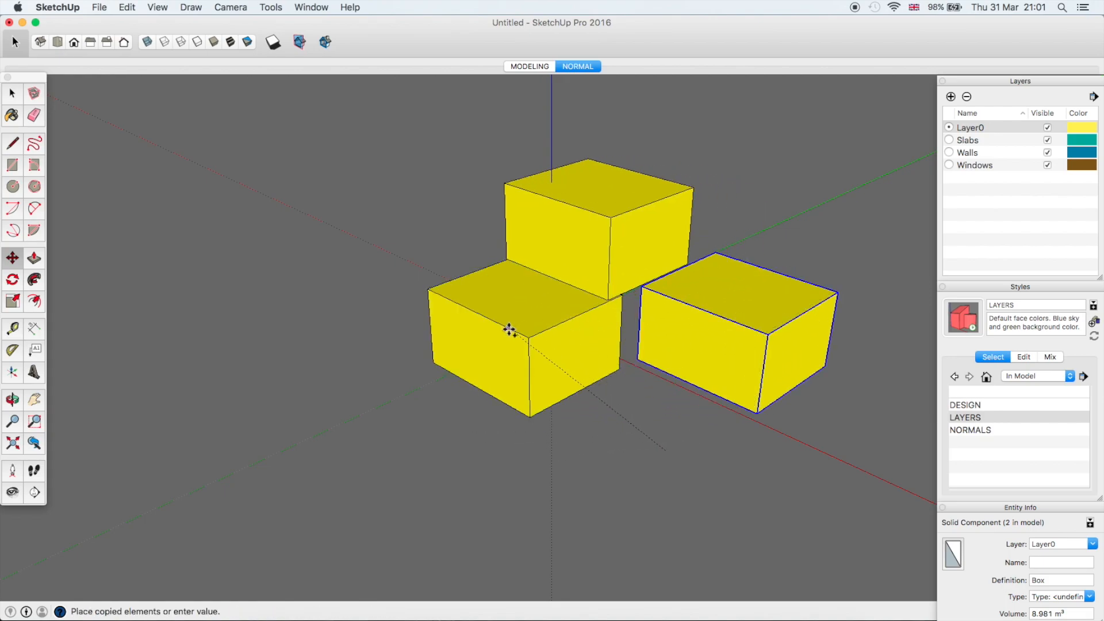
pyautogui.click(526, 311)
# Enlarge the space for the entity details and assign the right-hand box to the Walls layer.
pyautogui.press('space')
pyautogui.click(534, 331)
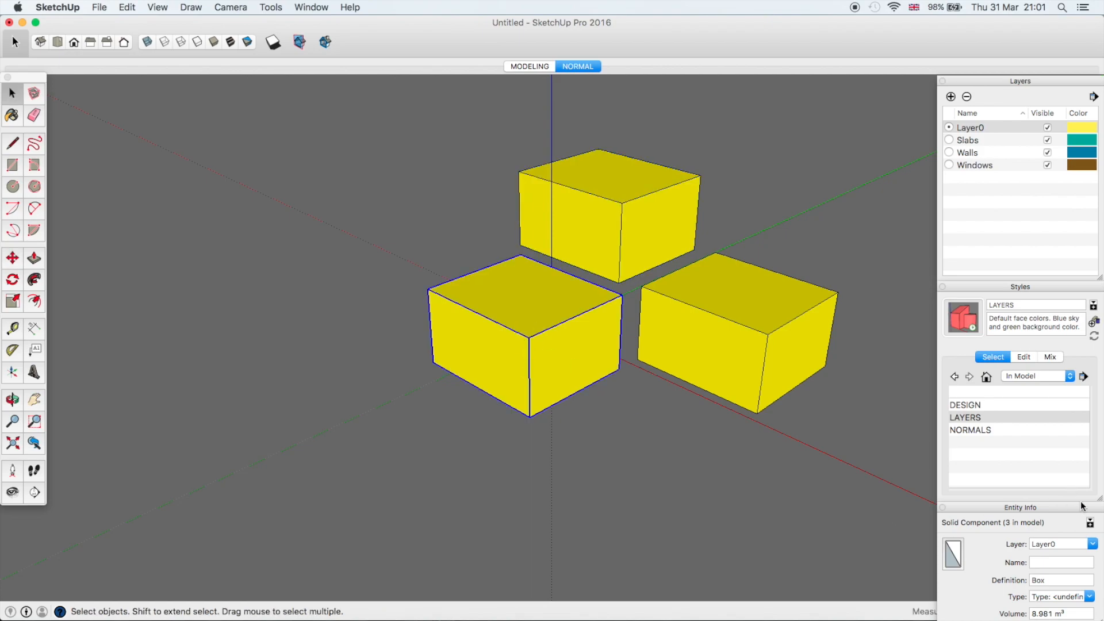
pyautogui.click(1092, 544)
pyautogui.click(1033, 543)
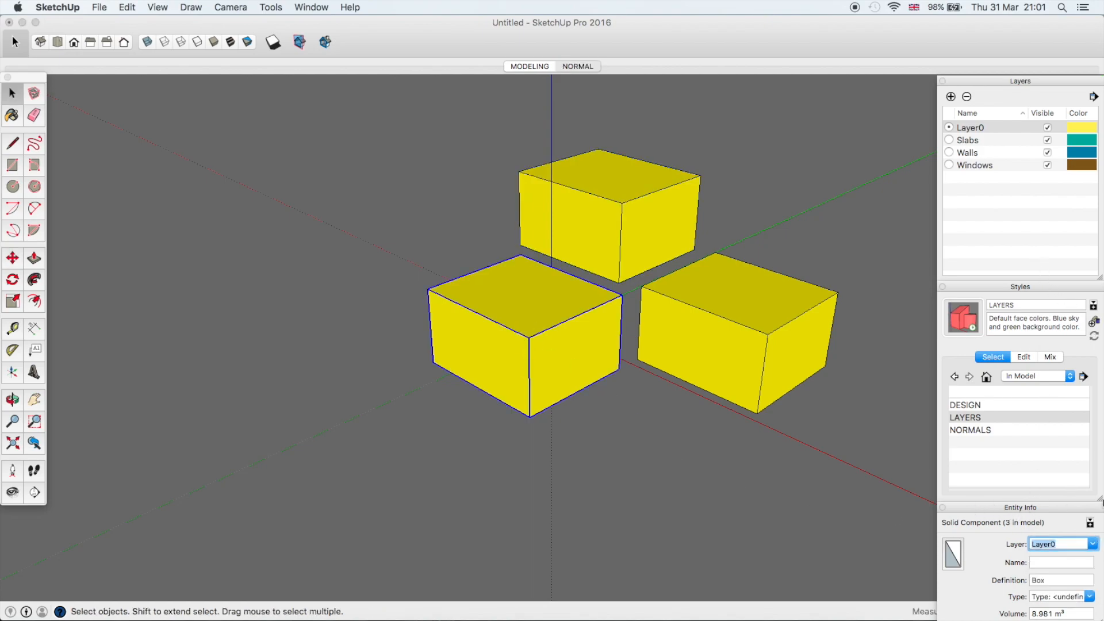
pyautogui.moveTo(1101, 499); pyautogui.dragTo(1102, 463)
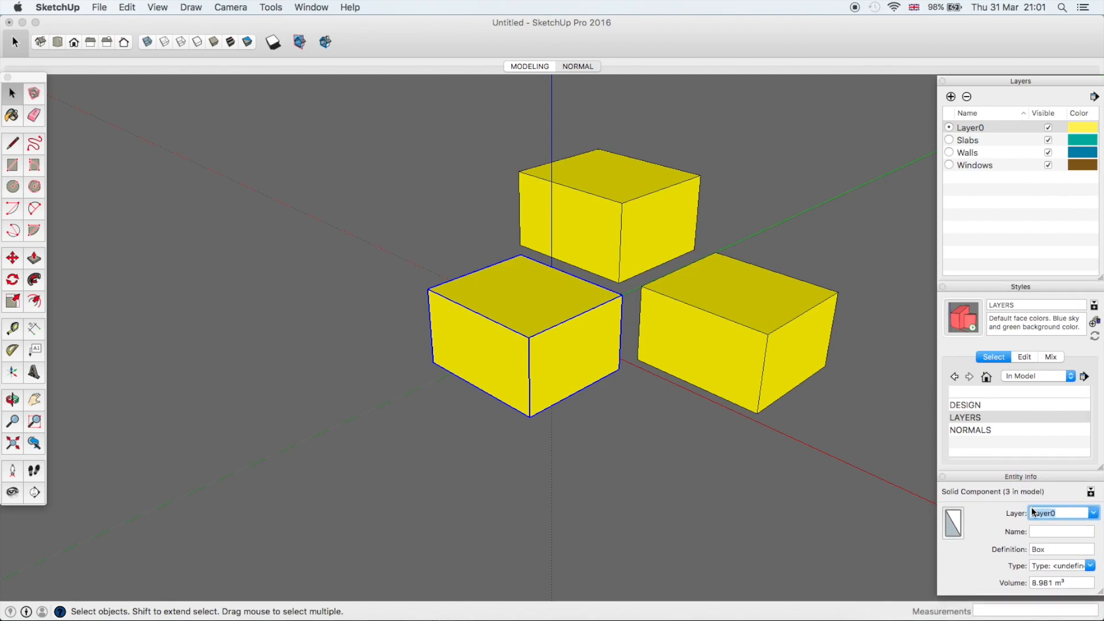
pyautogui.click(733, 437)
pyautogui.click(805, 368)
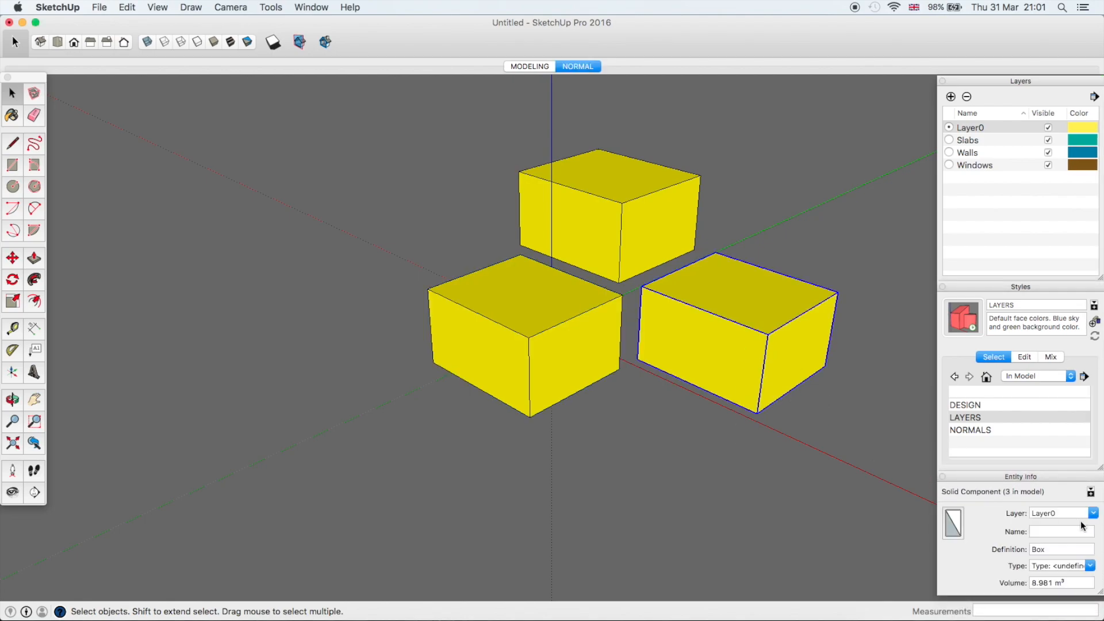
pyautogui.click(1093, 513)
pyautogui.click(1058, 550)
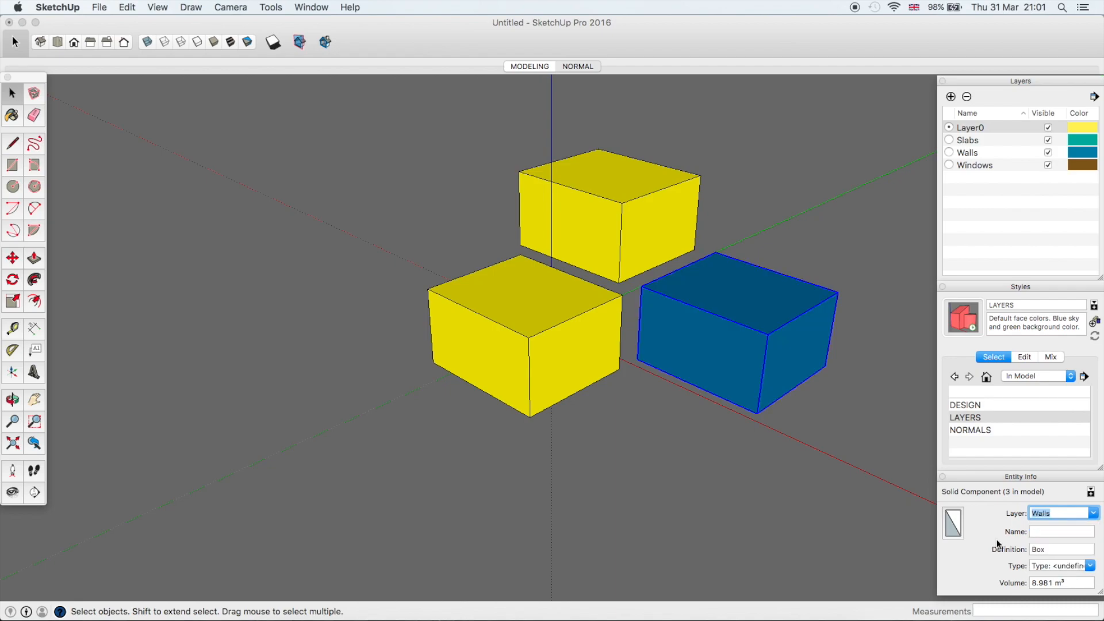
# Assign the rear box to the Slabs layer and the original front box to the Windows layer.
pyautogui.click(616, 224)
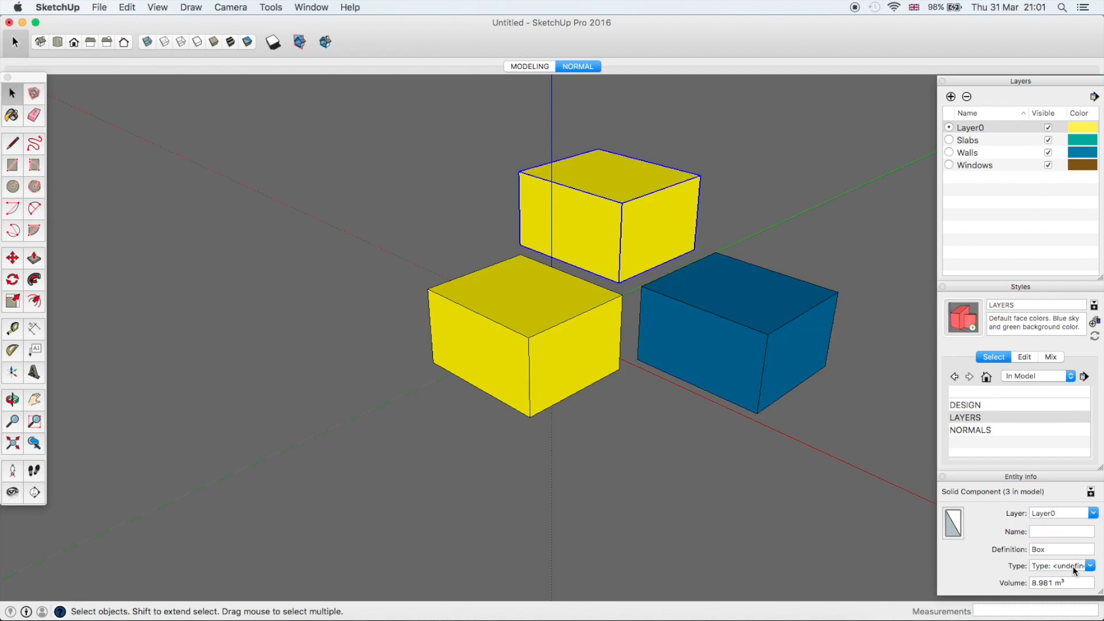
pyautogui.click(1093, 513)
pyautogui.click(1073, 537)
pyautogui.click(592, 374)
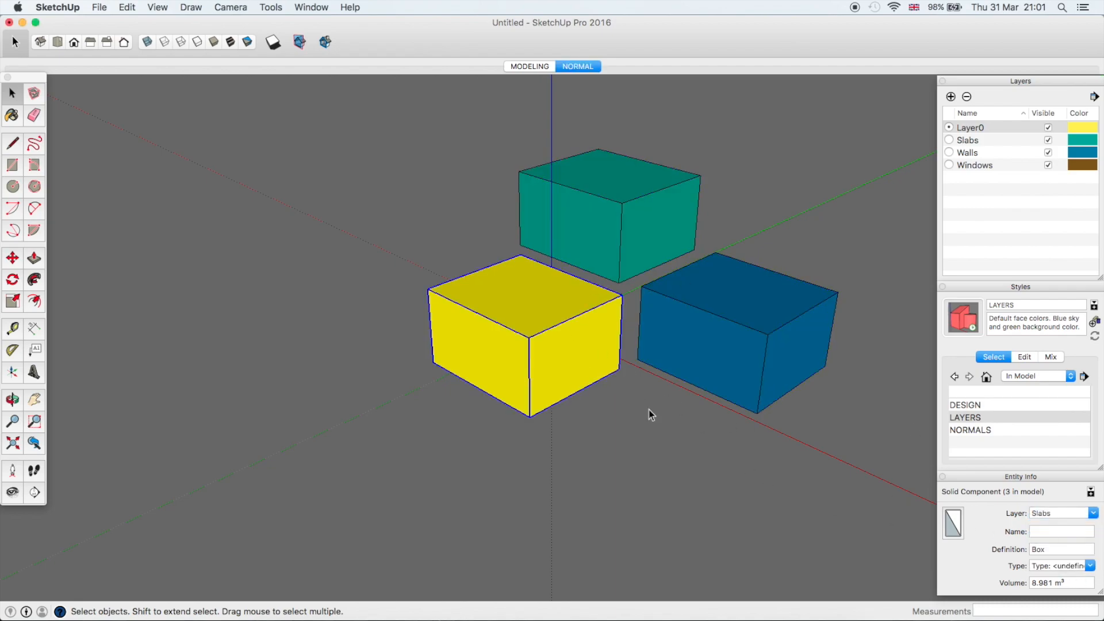
pyautogui.click(1094, 513)
pyautogui.click(1057, 559)
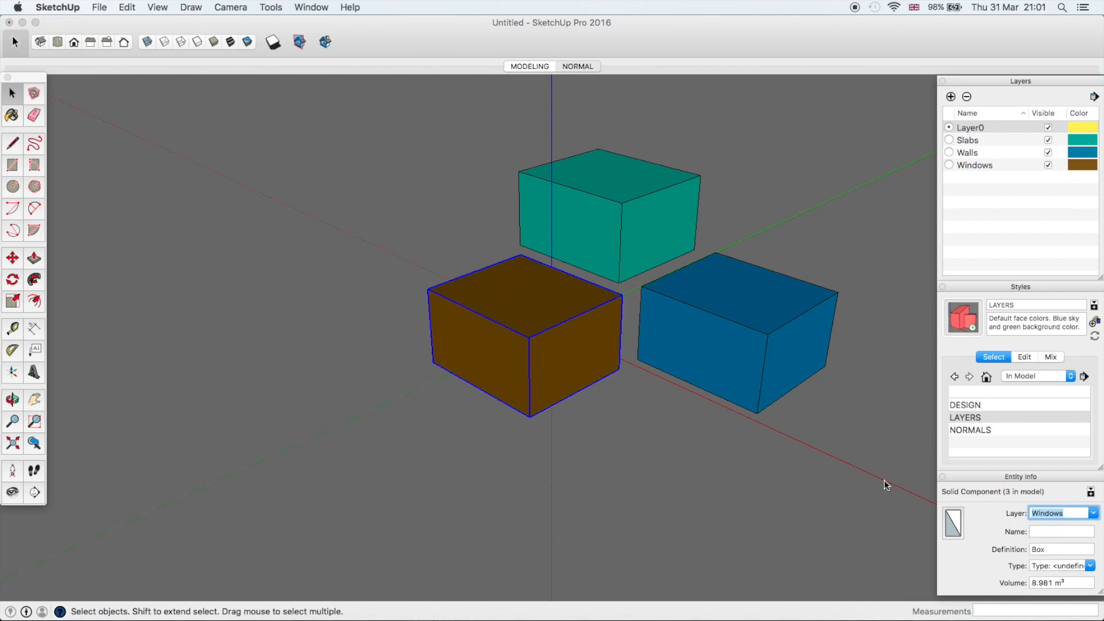
pyautogui.click(554, 431)
# Change the Windows layer's color to bright green and close the color picker.
pyautogui.click(1083, 165)
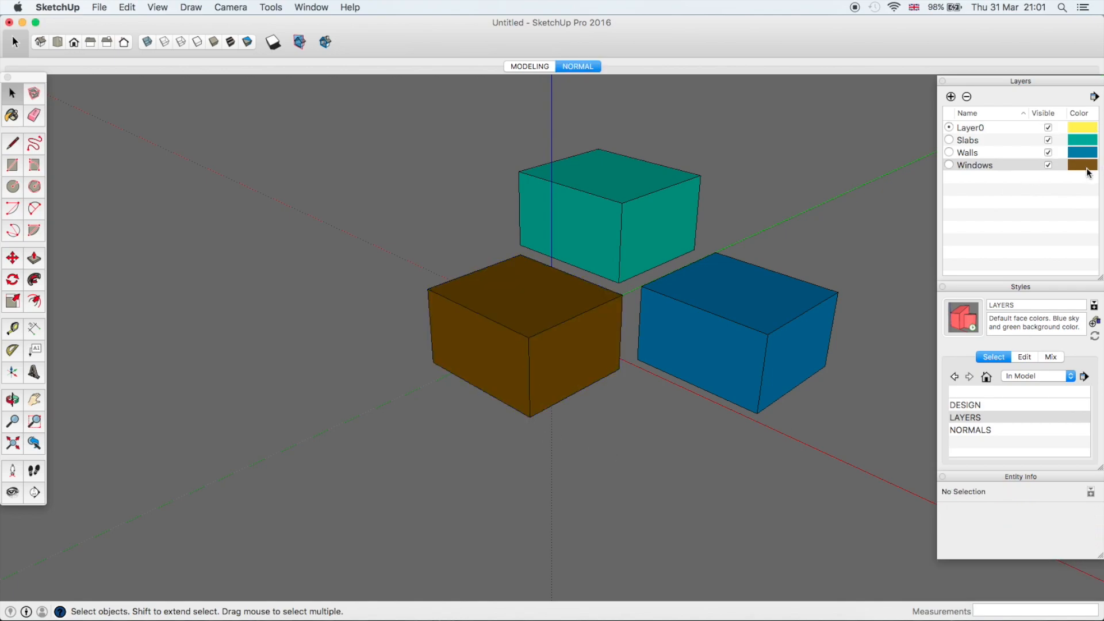
pyautogui.click(192, 195)
pyautogui.click(143, 173)
pyautogui.moveTo(190, 344); pyautogui.dragTo(110, 344)
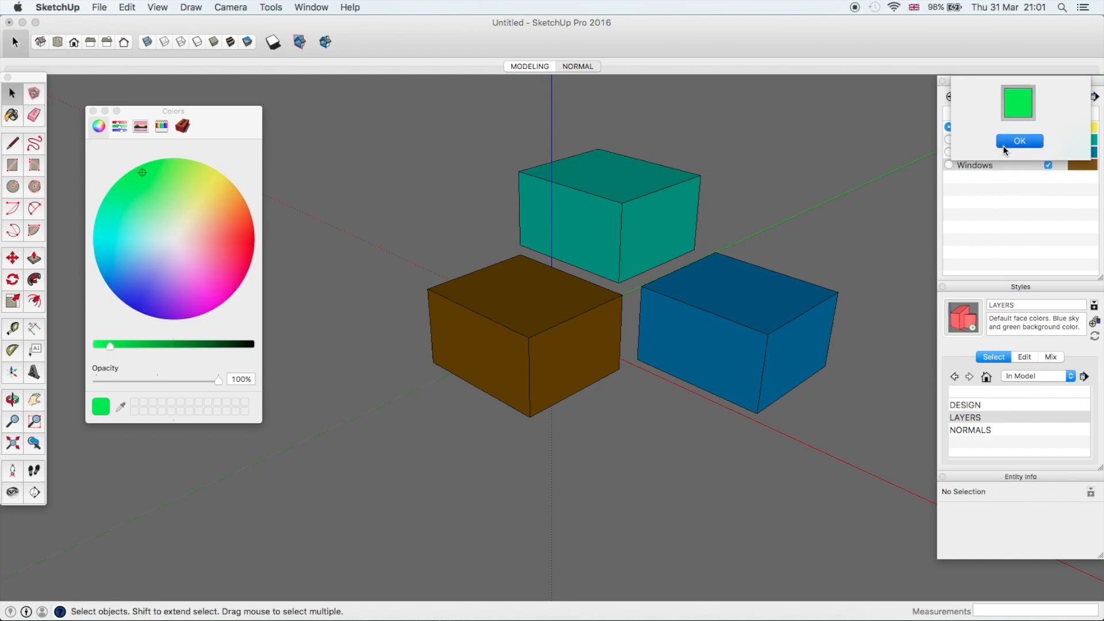
pyautogui.click(1019, 144)
pyautogui.click(93, 110)
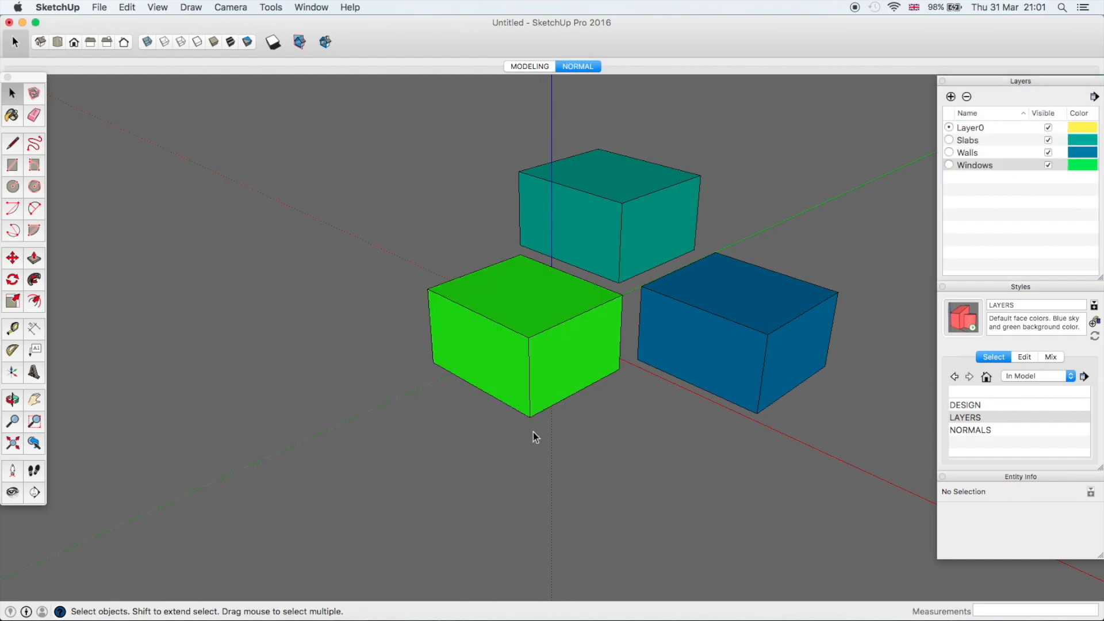
# Add a scene after NORMAL and rename it LAYERS.
pyautogui.moveTo(559, 436); pyautogui.dragTo(515, 446, button='middle')
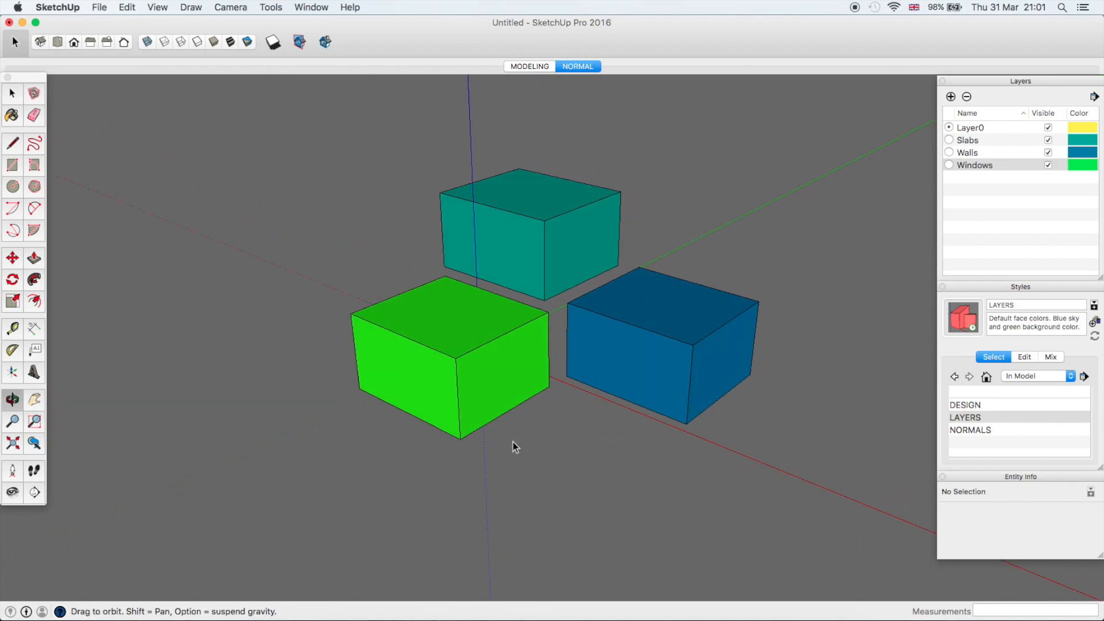
pyautogui.rightClick(573, 65)
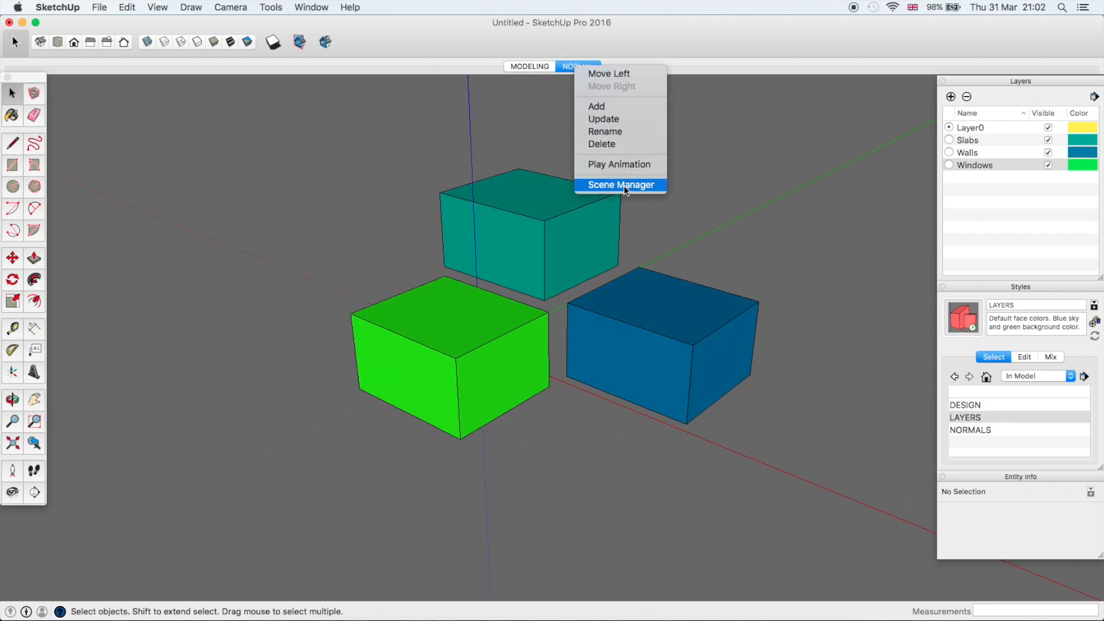
pyautogui.click(619, 108)
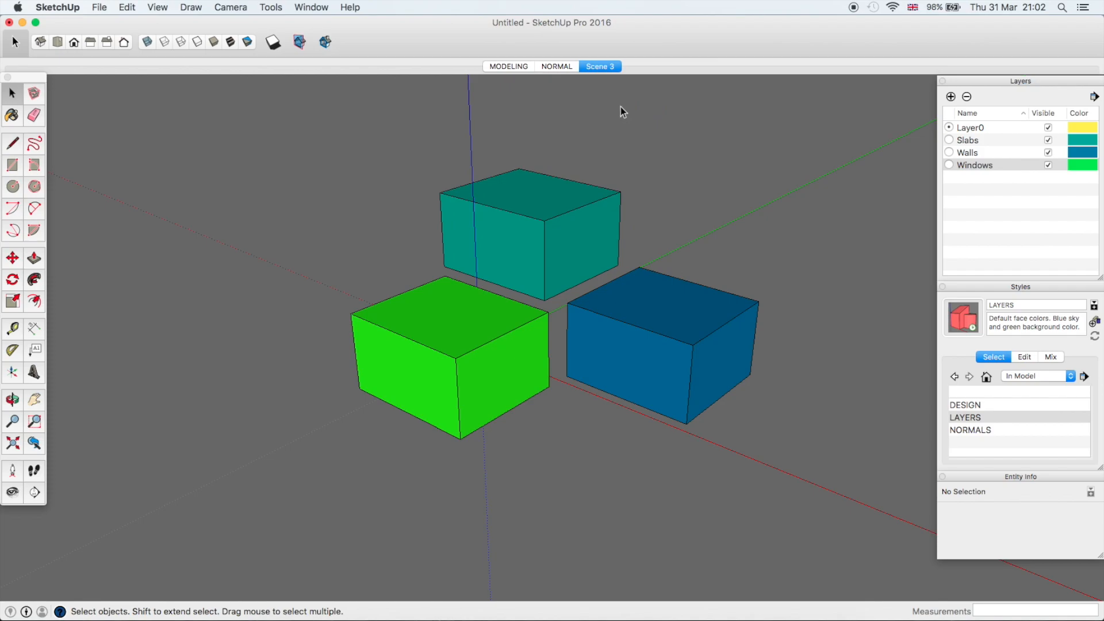
pyautogui.rightClick(603, 69)
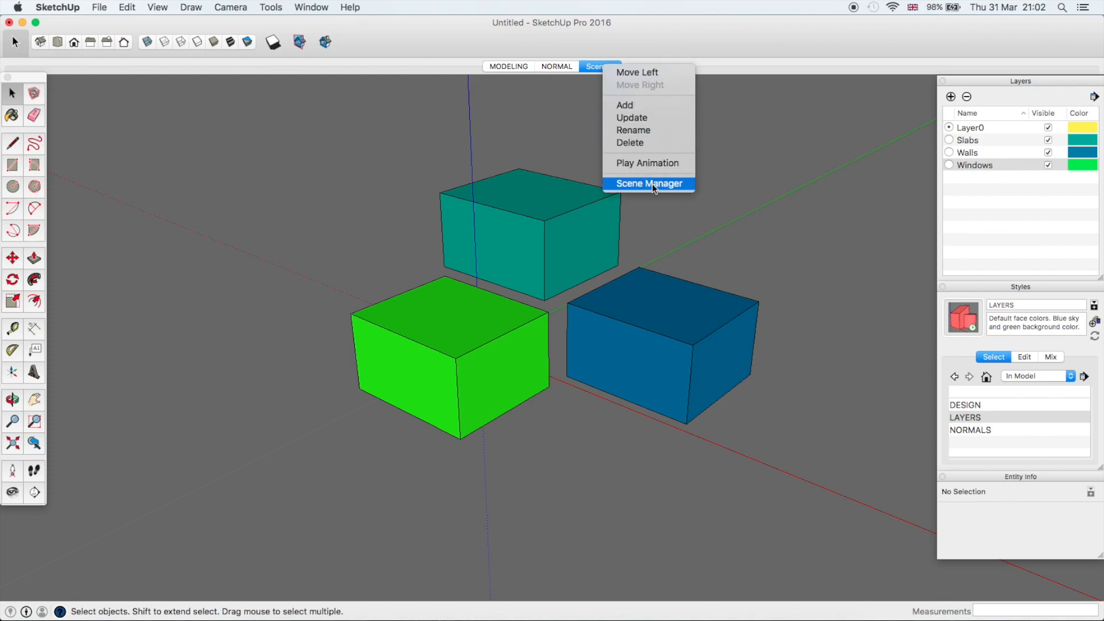
pyautogui.click(649, 130)
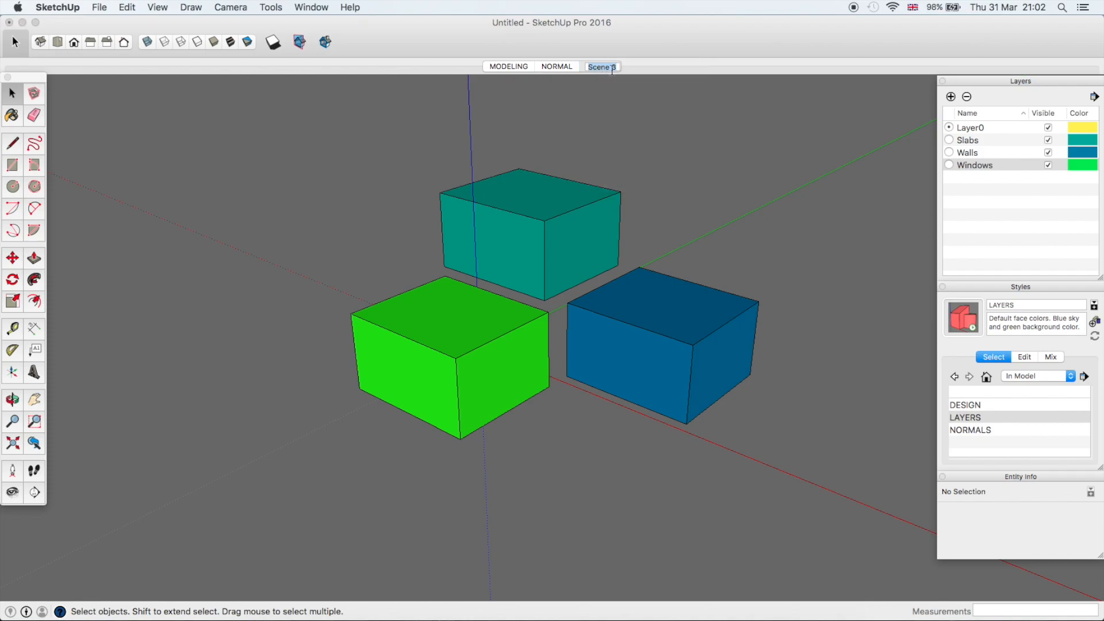
pyautogui.write('LAYERS')
pyautogui.press('Return')
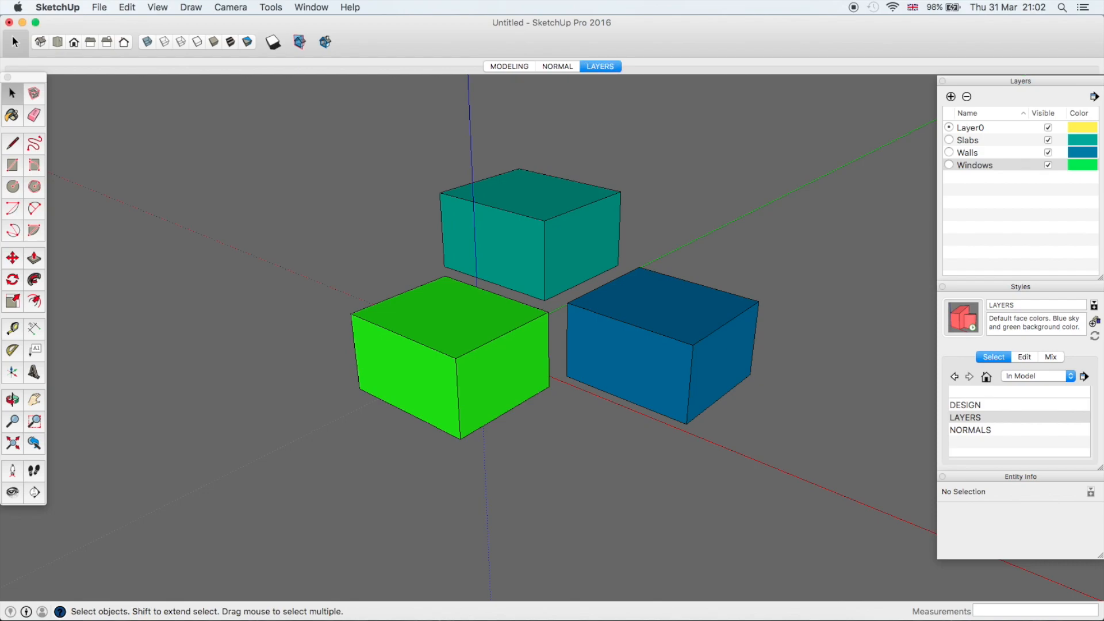
# Delete all three colored boxes from the model.
pyautogui.moveTo(799, 378); pyautogui.dragTo(594, 394, button='middle')
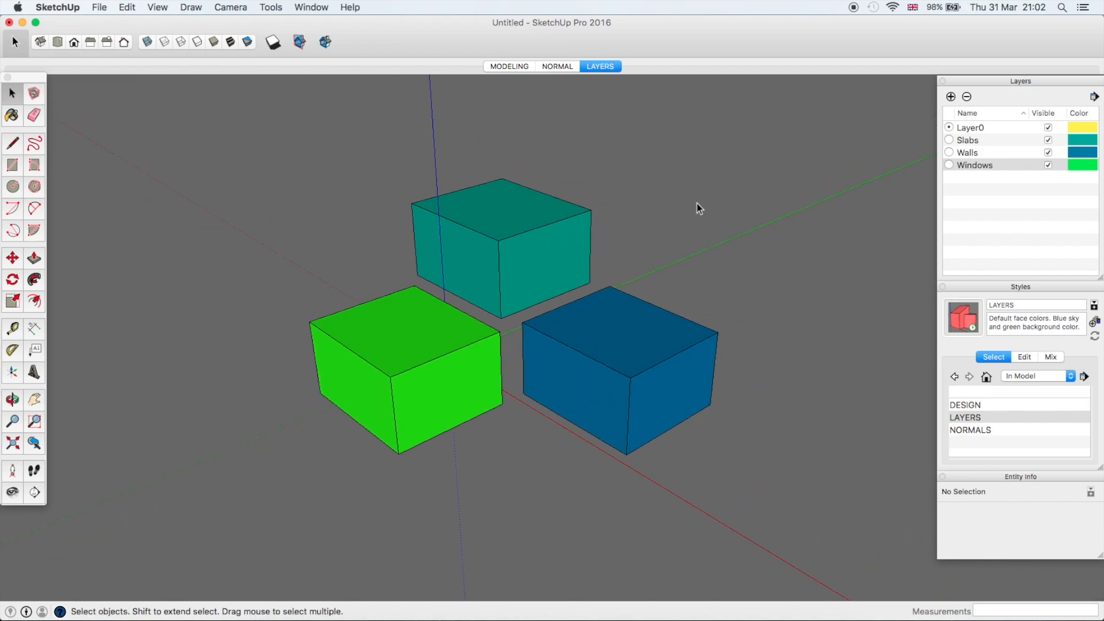
pyautogui.moveTo(750, 406)
pyautogui.mouseDown(button='middle')
pyautogui.moveTo(759, 427)
pyautogui.moveTo(753, 414)
pyautogui.mouseUp(button='middle')
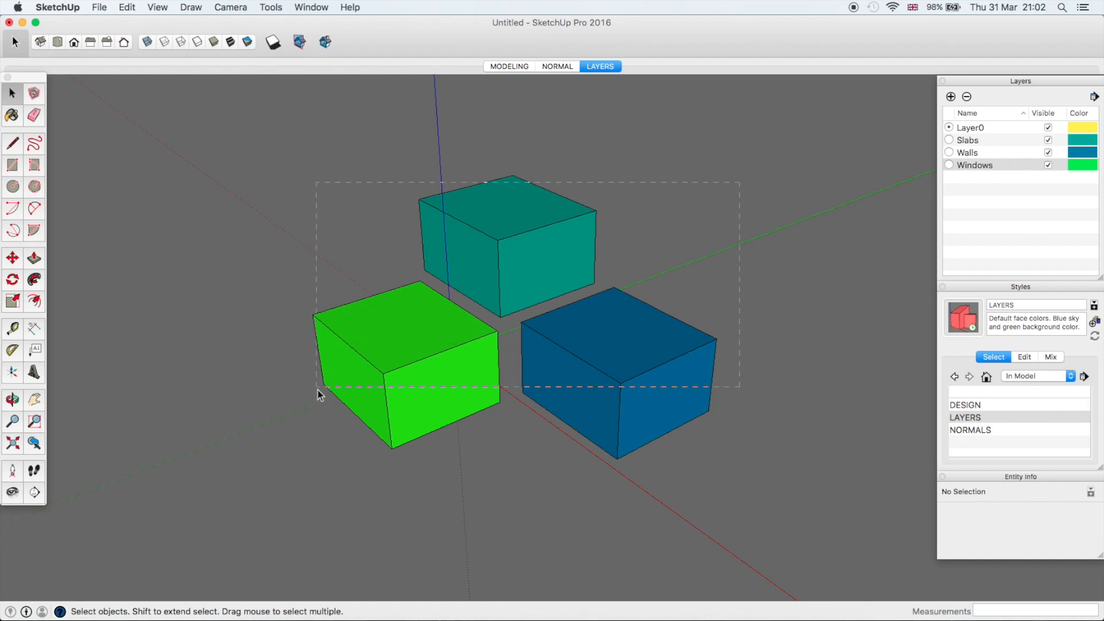
pyautogui.moveTo(317, 388); pyautogui.dragTo(317, 389)
pyautogui.press('Delete')
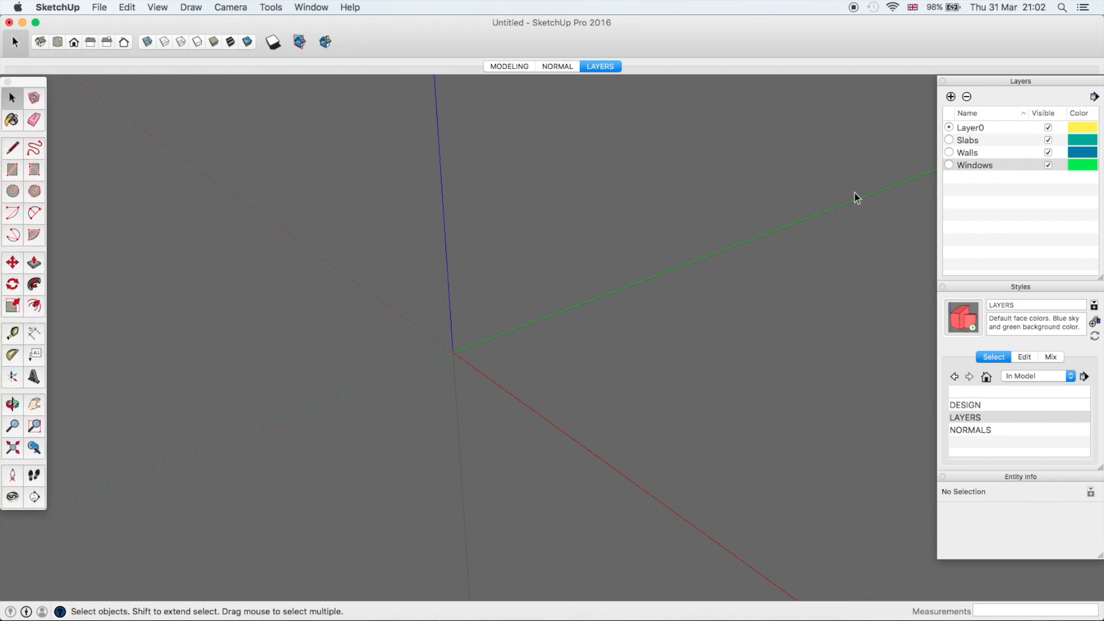
# Save the current window size in the Workspace preferences and close the preferences.
pyautogui.click(99, 7)
pyautogui.moveTo(72, 8)
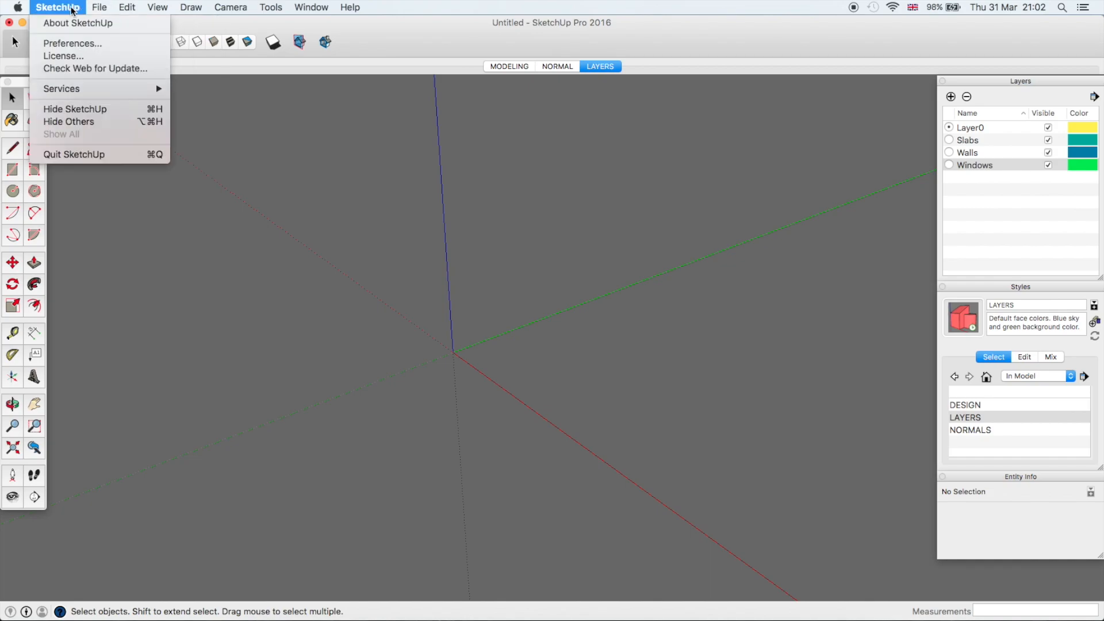
pyautogui.click(74, 44)
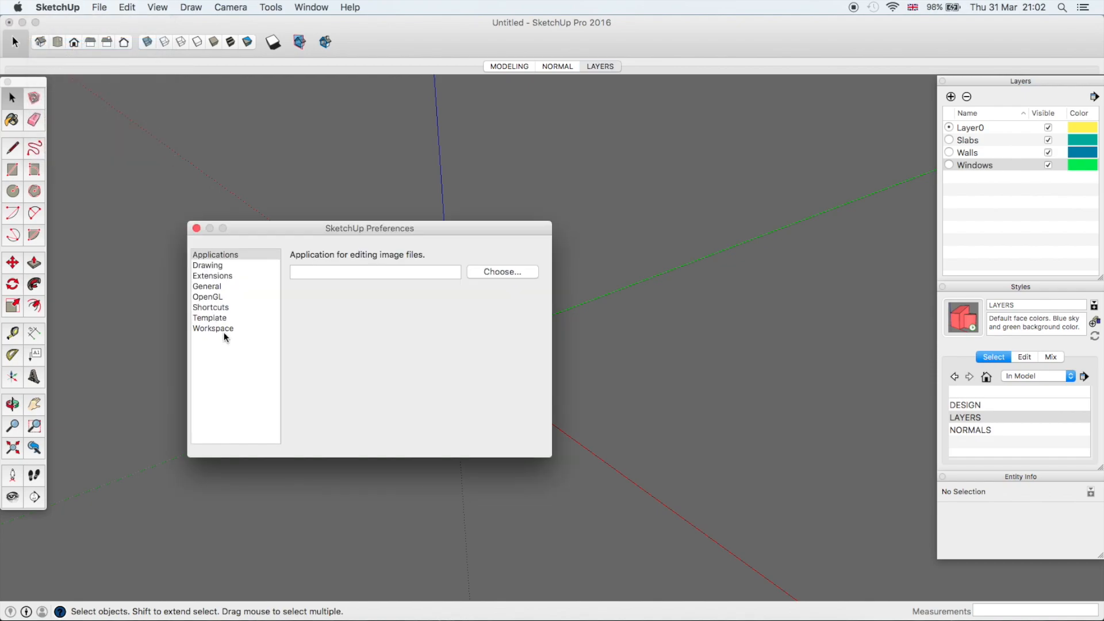
pyautogui.click(226, 318)
pyautogui.click(215, 329)
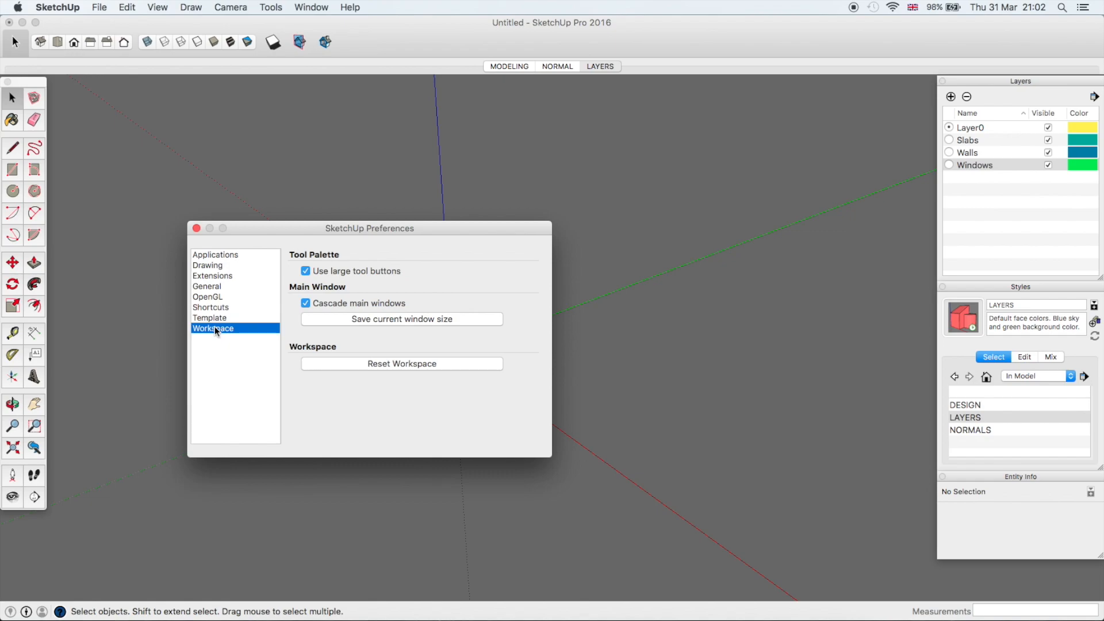
pyautogui.click(403, 323)
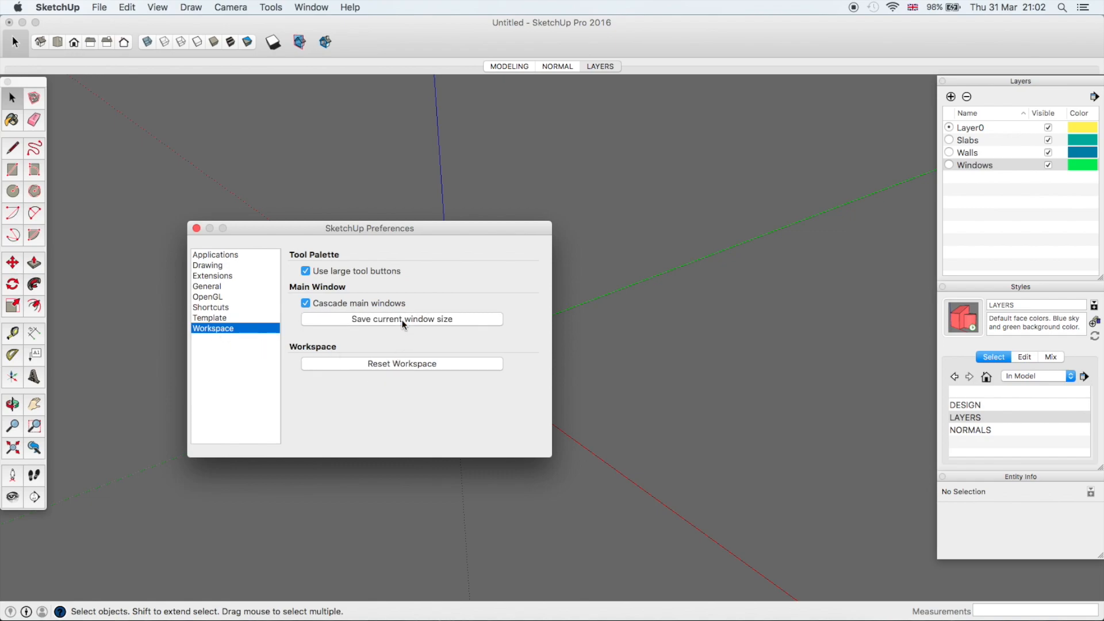
pyautogui.click(197, 229)
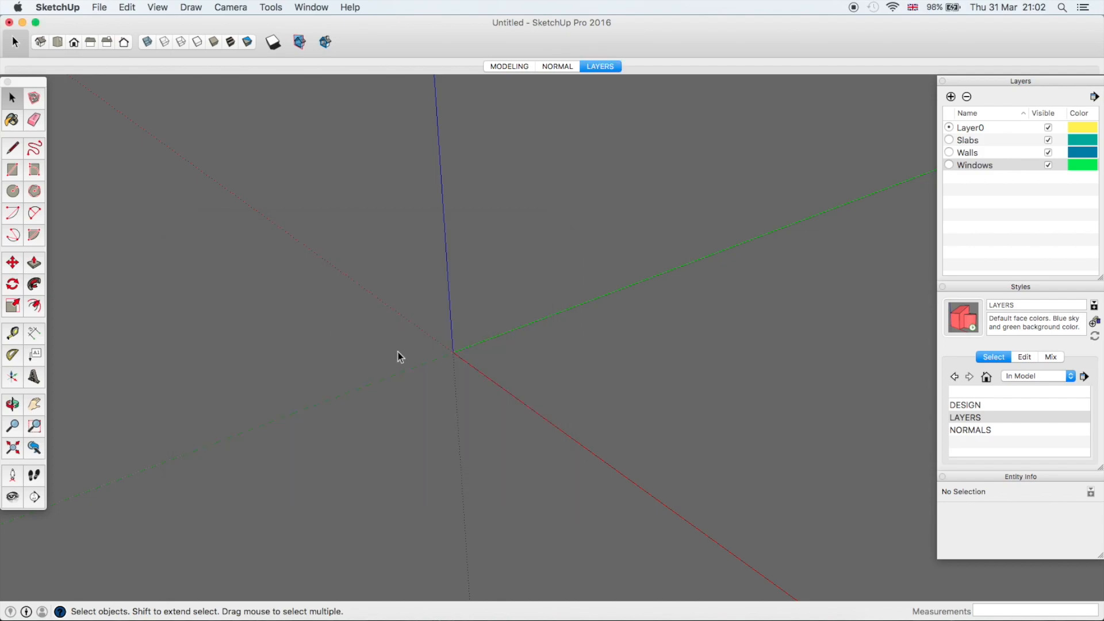
# Save the empty model as the default template under the name Template.
pyautogui.moveTo(453, 377); pyautogui.dragTo(540, 394, button='middle')
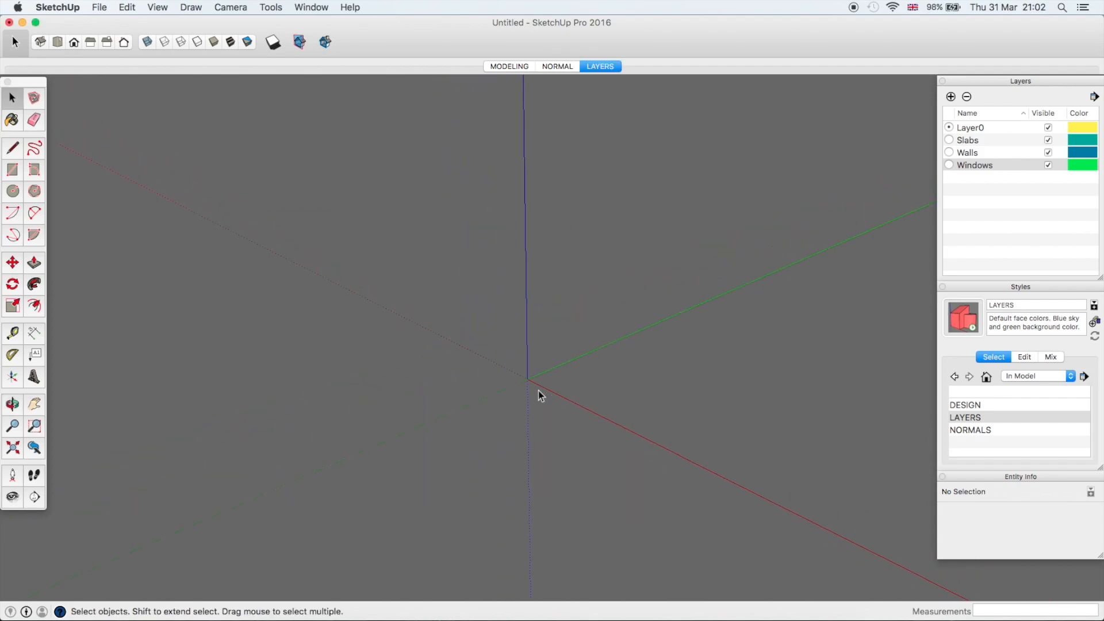
pyautogui.click(102, 7)
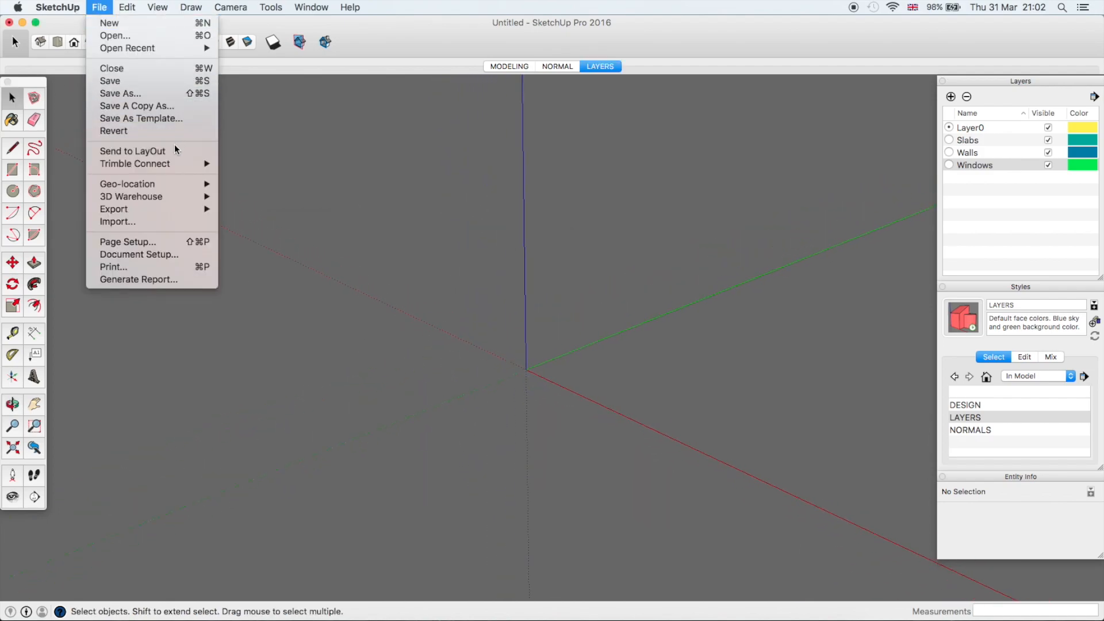
pyautogui.click(164, 119)
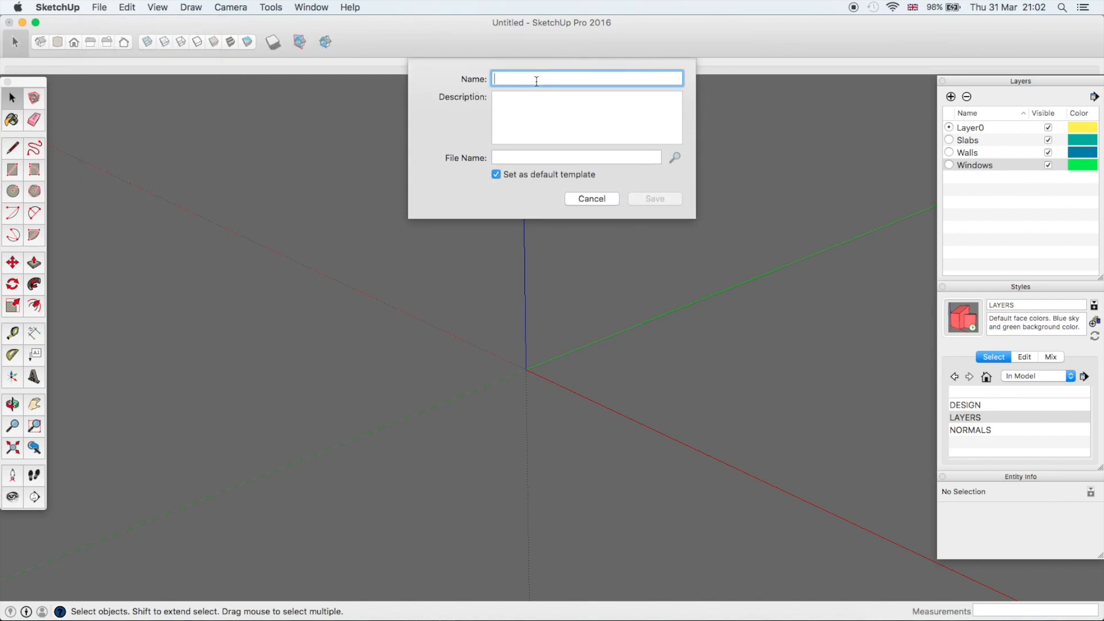
pyautogui.write('Template')
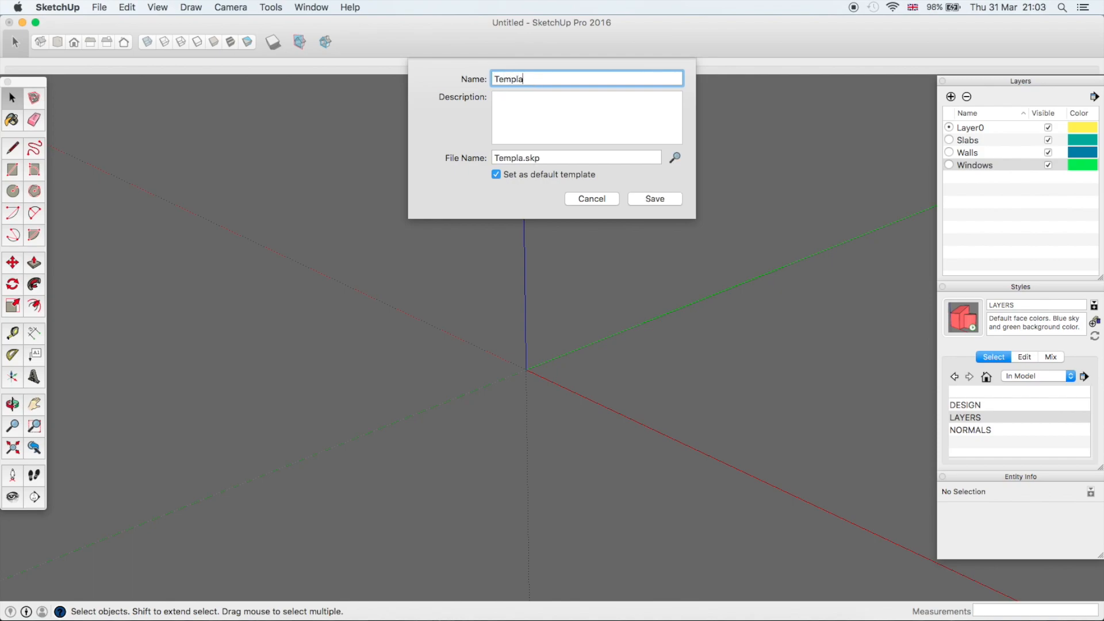
pyautogui.click(654, 199)
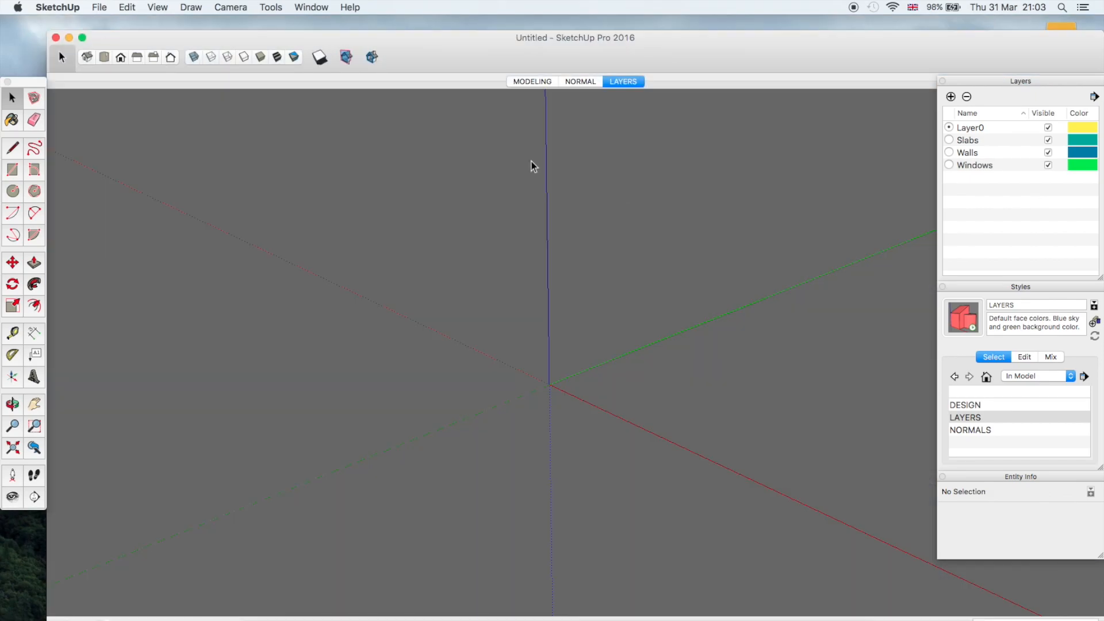
# Quit SketchUp and reopen it to check the workspace that loads from the default template.
pyautogui.click(60, 6)
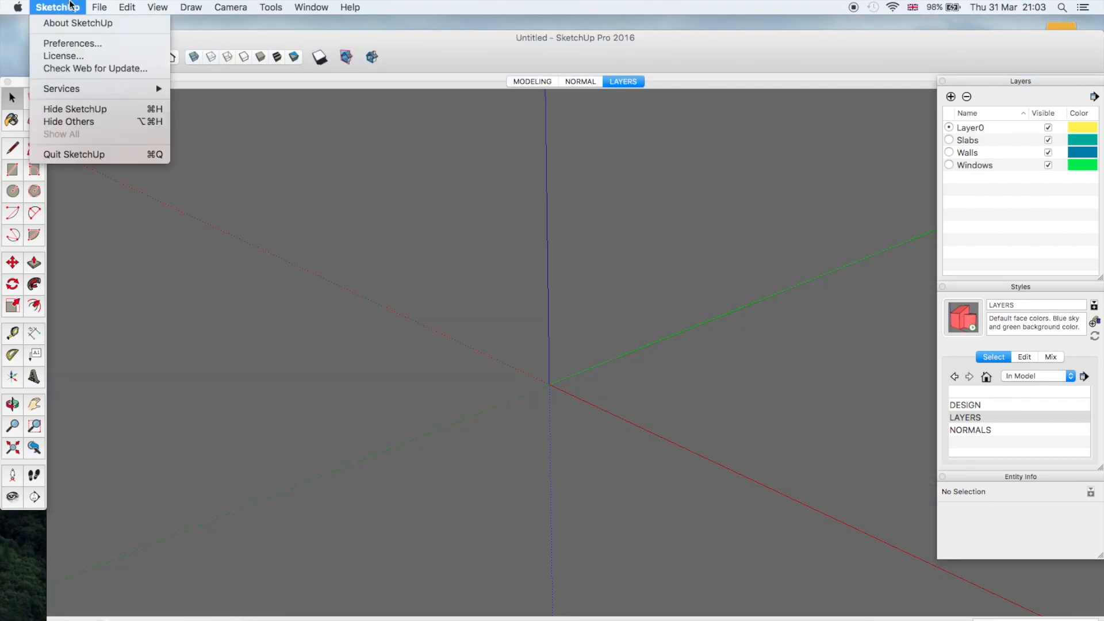
pyautogui.click(84, 156)
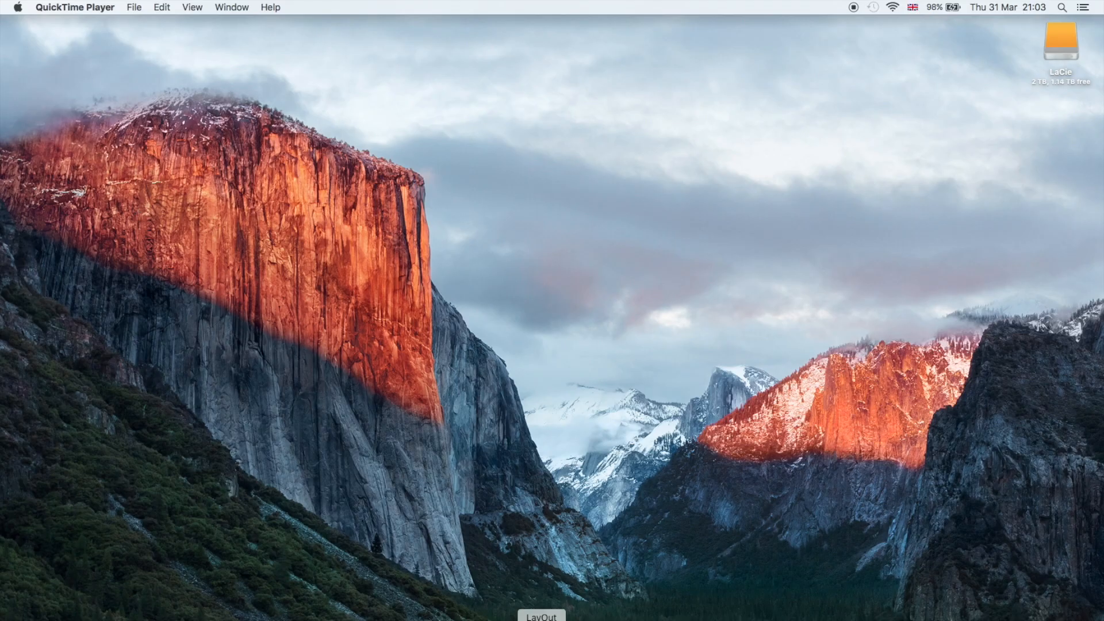
pyautogui.click(587, 620)
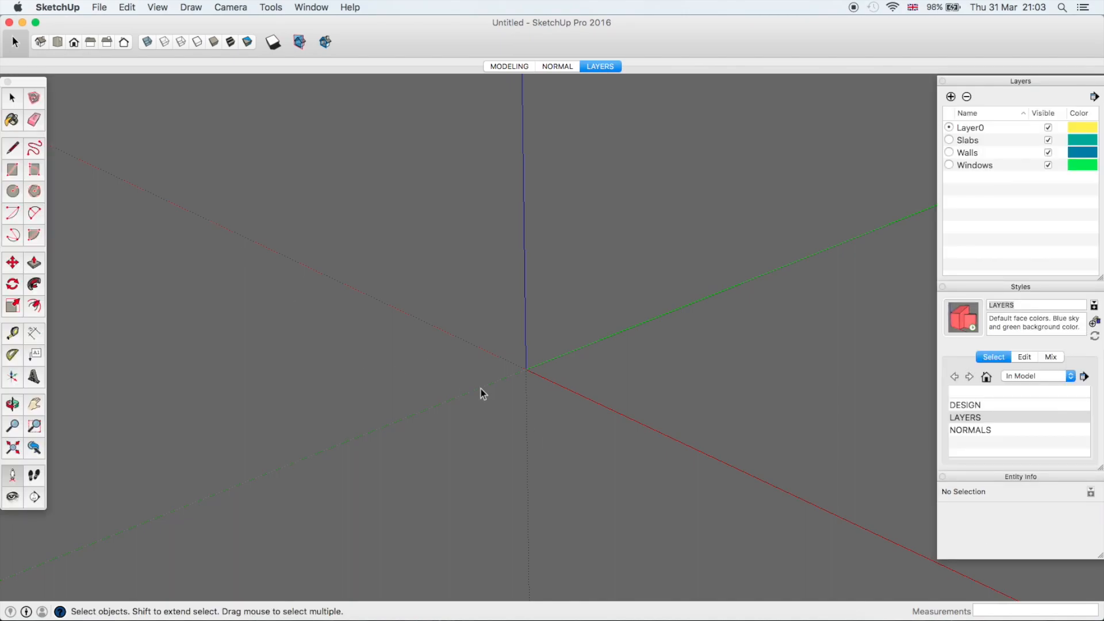
pyautogui.moveTo(598, 382); pyautogui.dragTo(524, 385, button='middle')
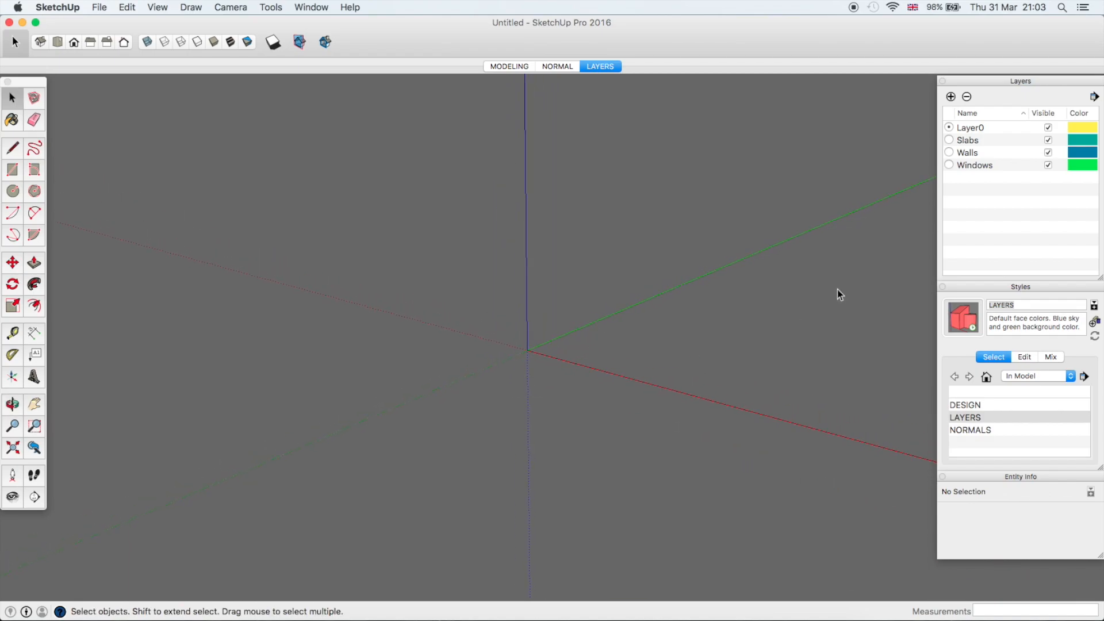